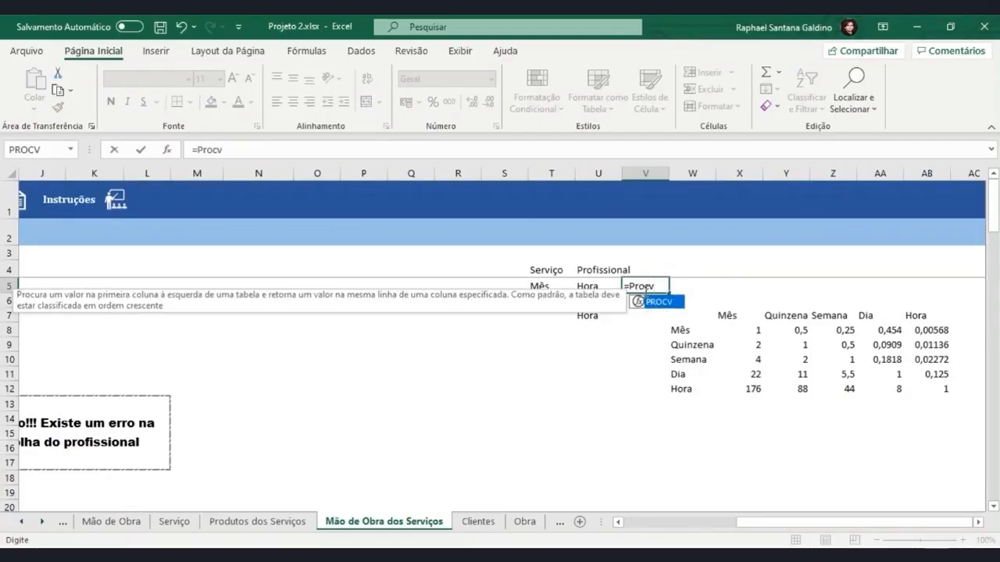
Begin the PROCV formula in V5 with U5 as the lookup value and W8:AB12 as the table range
type("(")
left_click(647, 287)
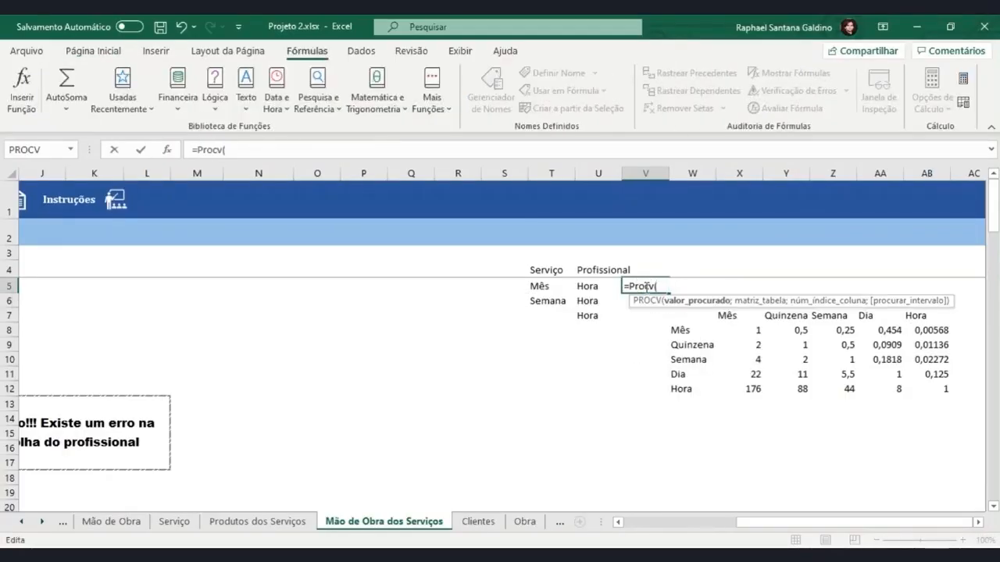
left_click(604, 289)
type(";")
left_click_drag(679, 330, 907, 389)
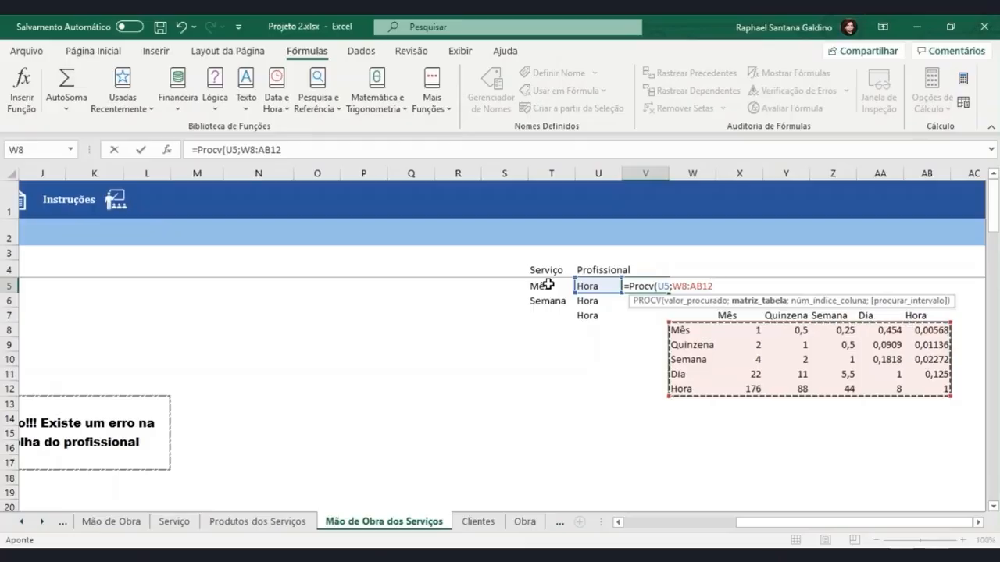
type(";")
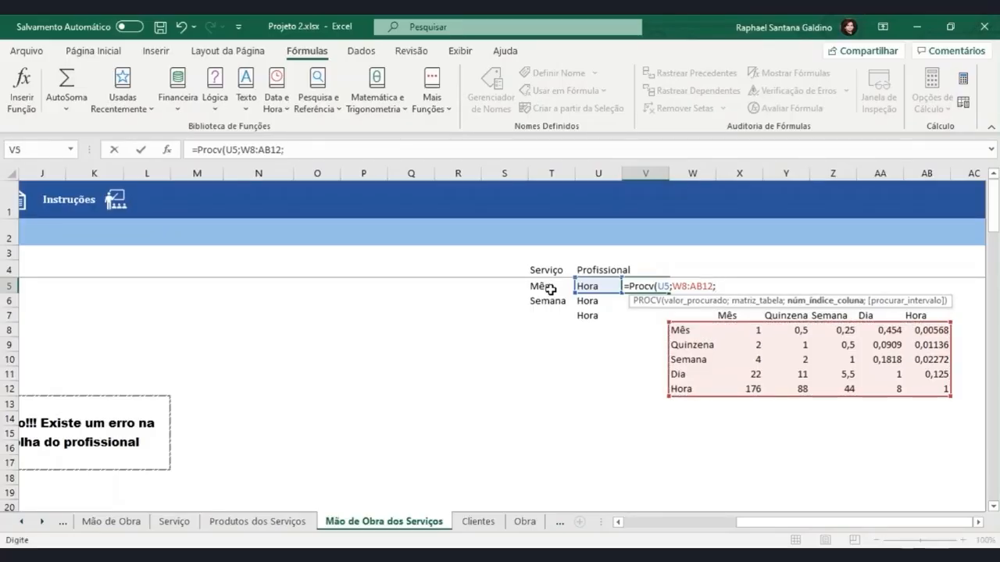
type("corresp")
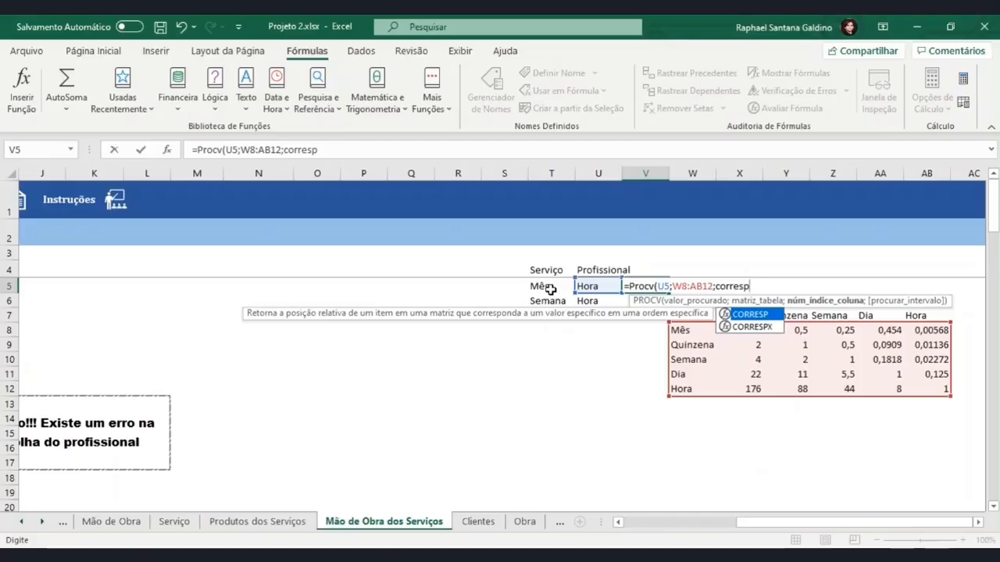
type("(")
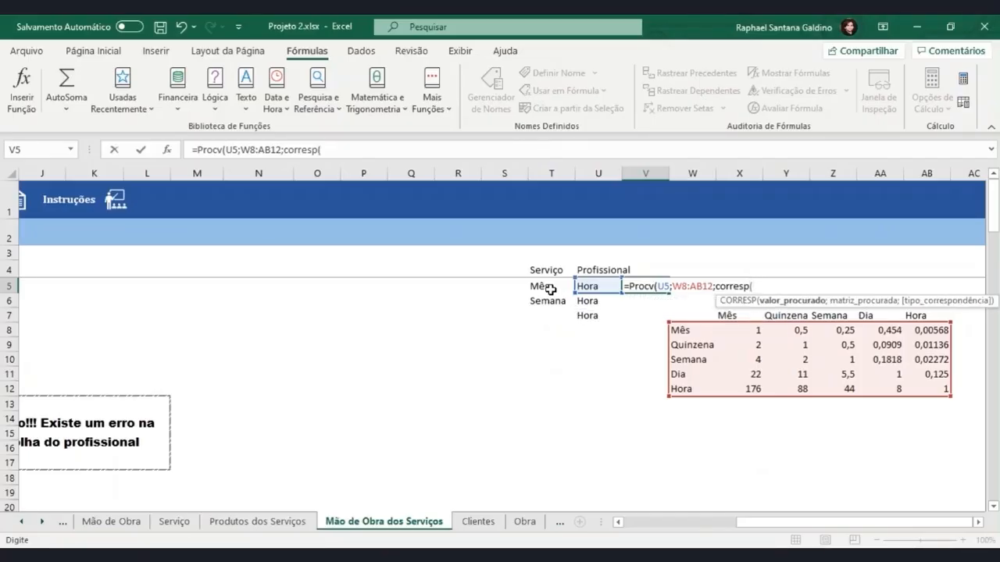
Nest a CORRESP function as the column index, looking up T5 in the header range W7:AB7
left_click(551, 289)
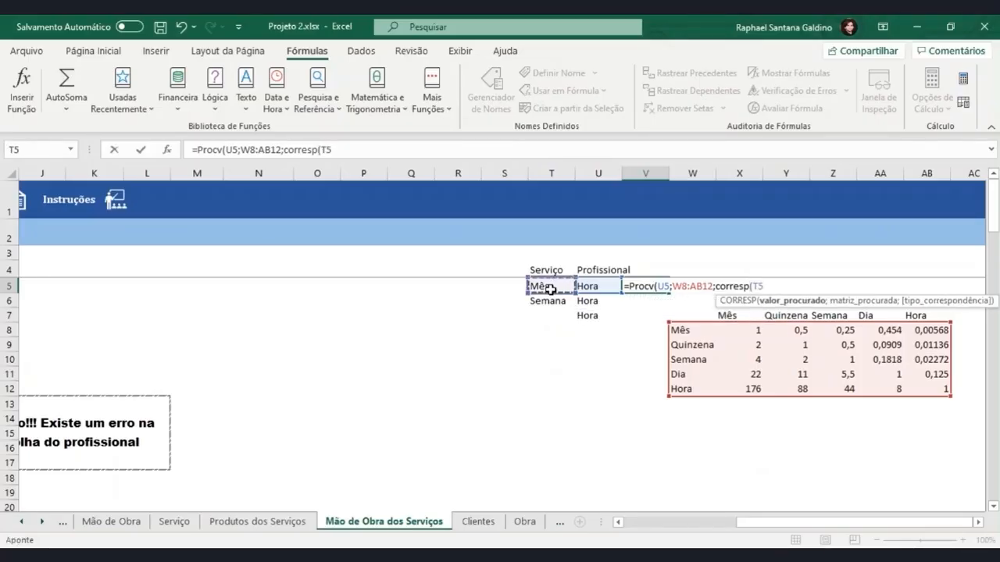
type(";")
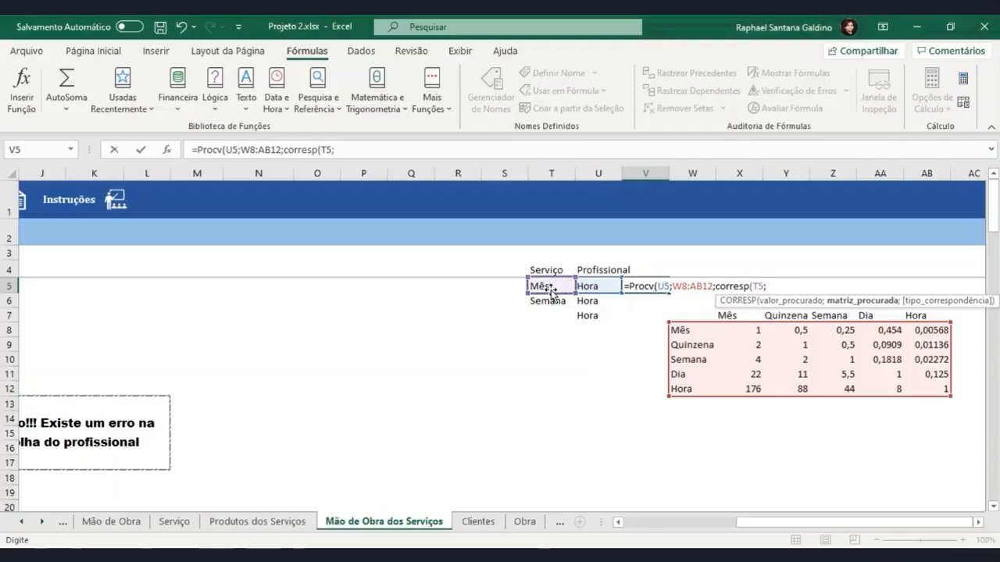
left_click_drag(696, 316, 936, 313)
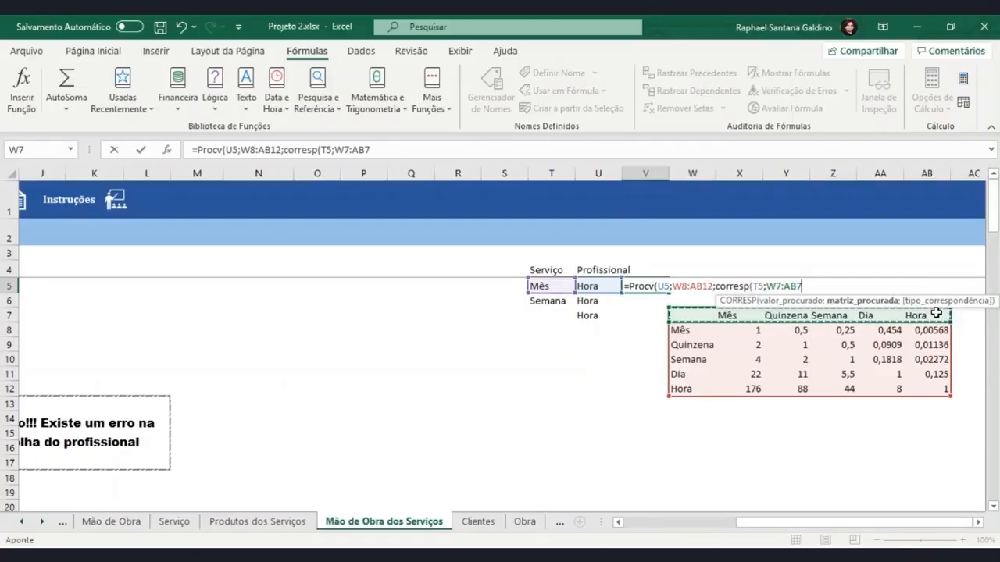
left_click_drag(730, 316, 914, 311)
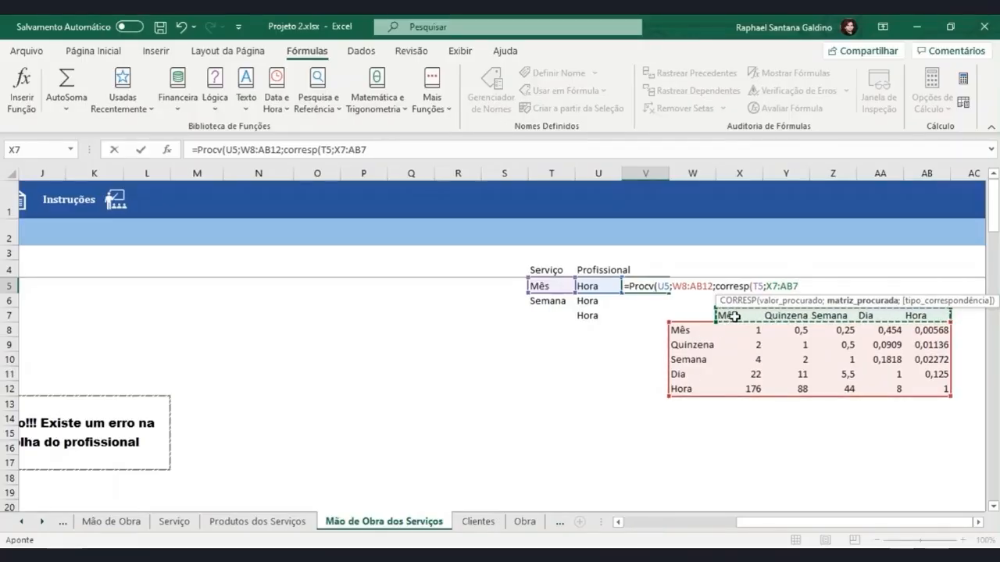
left_click_drag(682, 313, 923, 314)
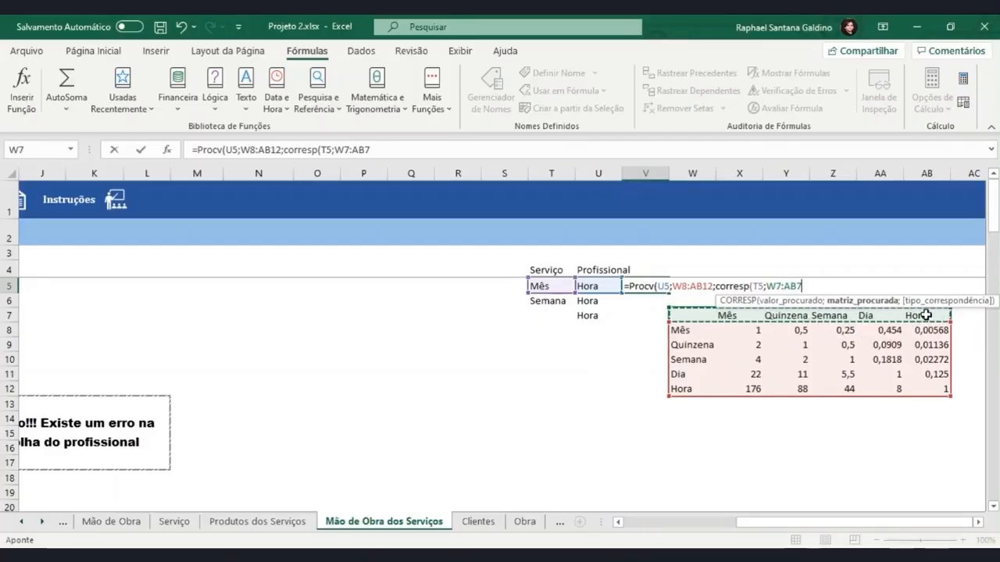
Close the CORRESP function, set PROCV to exact match with FALSO, and enter the formula in V5
type(");")
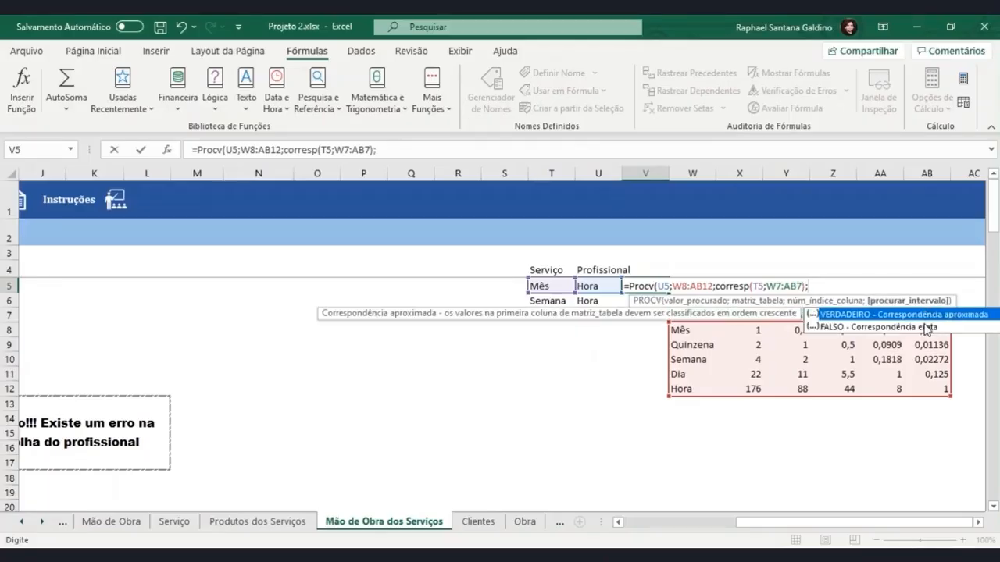
double_click(927, 328)
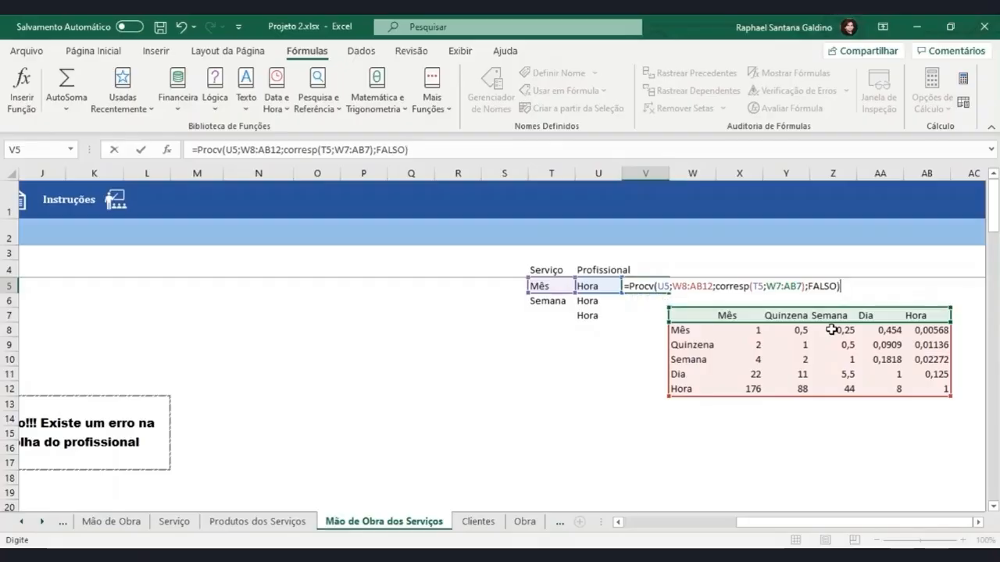
key("Return")
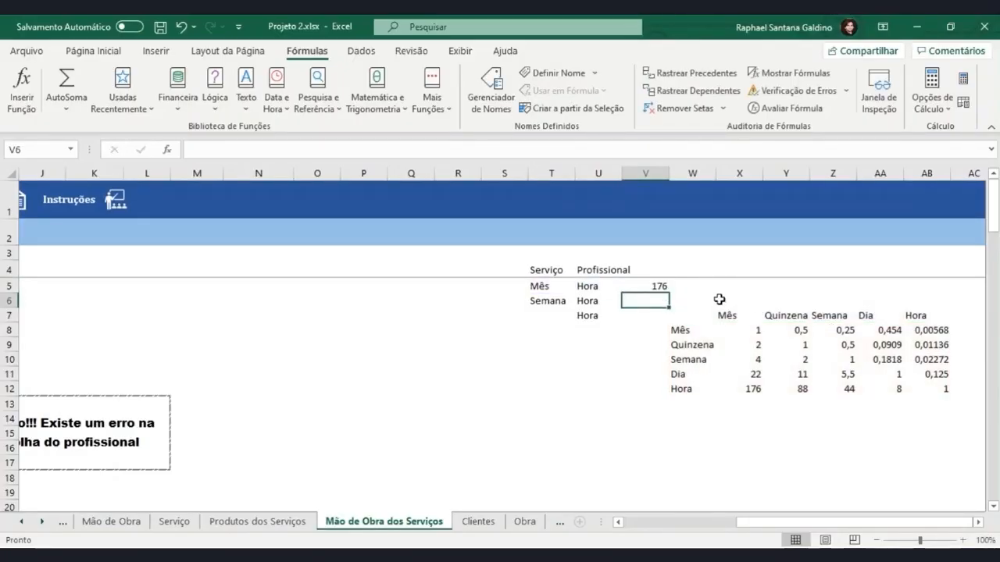
Check the source cells U5 and T5, and multiply 30 by 176 in the Windows Calculator
left_click(597, 286)
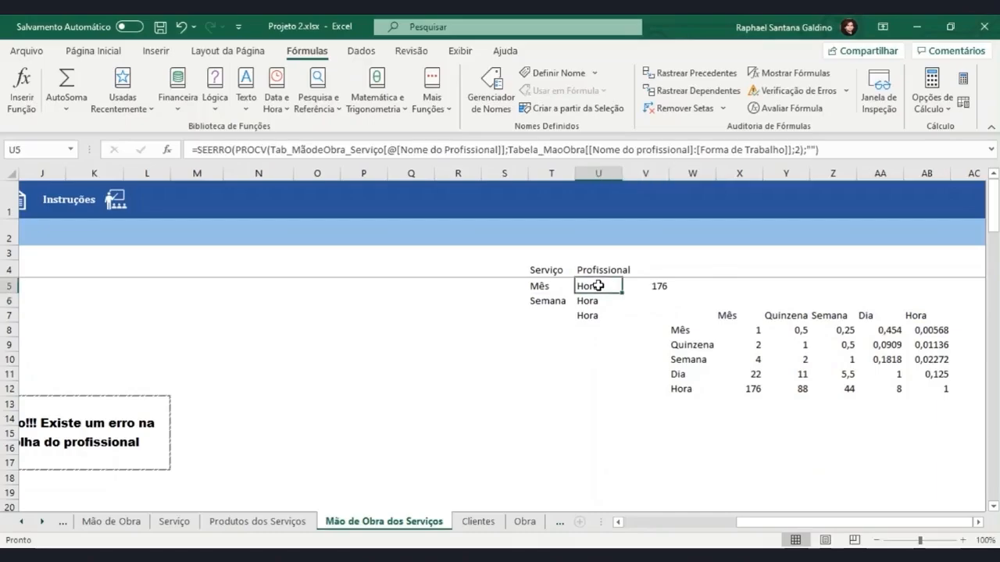
left_click(547, 288)
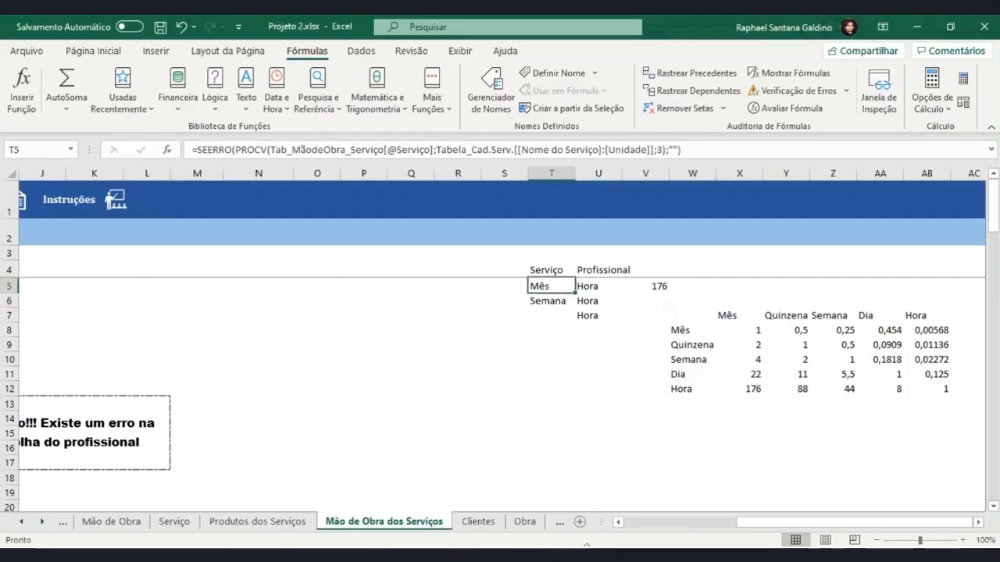
left_click(581, 556)
left_click(222, 355)
left_click(182, 383)
left_click(297, 264)
left_click(129, 348)
left_click(125, 264)
left_click(239, 305)
left_click(297, 386)
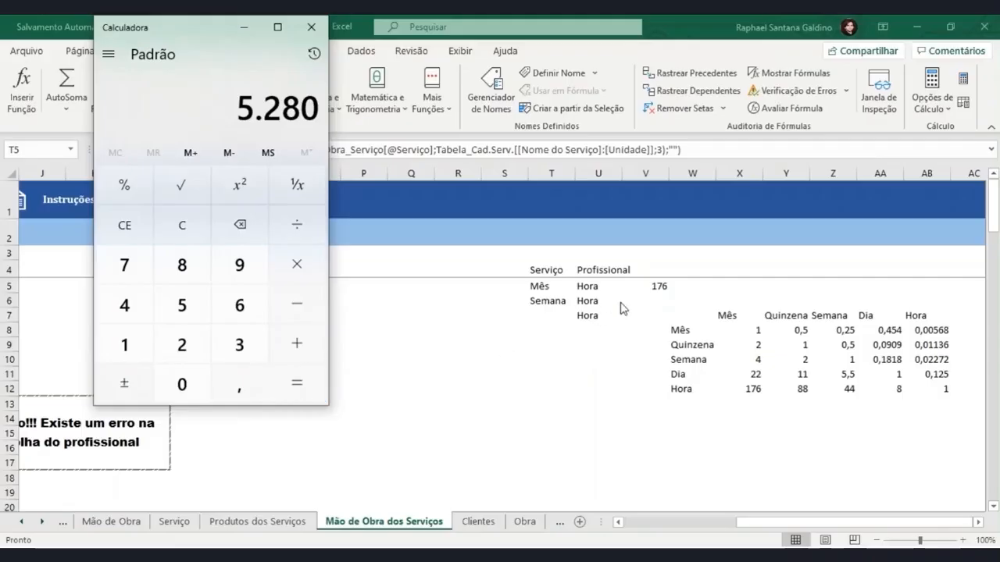
Fill the V5 formula down to V15 and inspect the copied references in V6
left_click(652, 295)
left_click(652, 290)
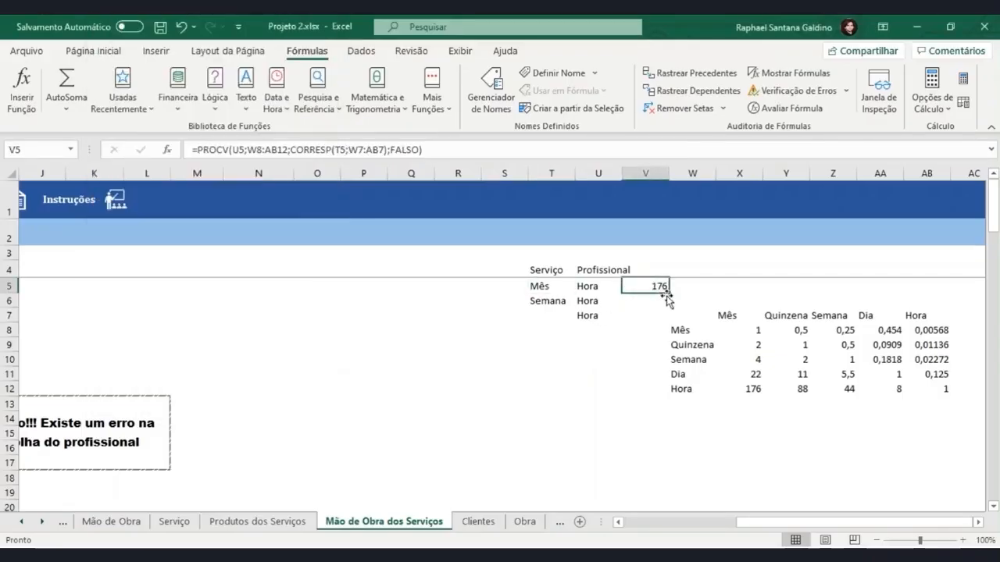
left_click_drag(670, 293, 671, 438)
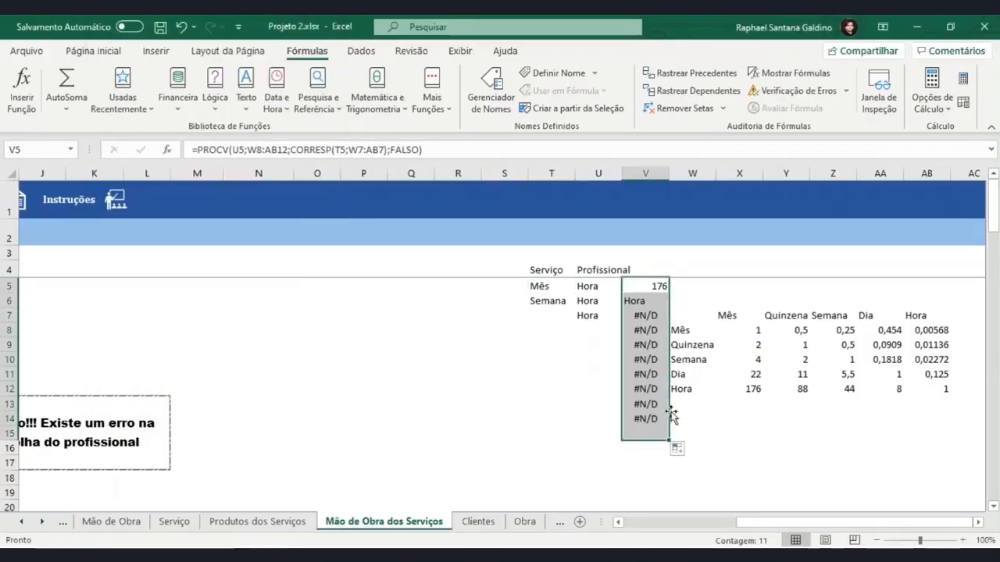
left_click(641, 300)
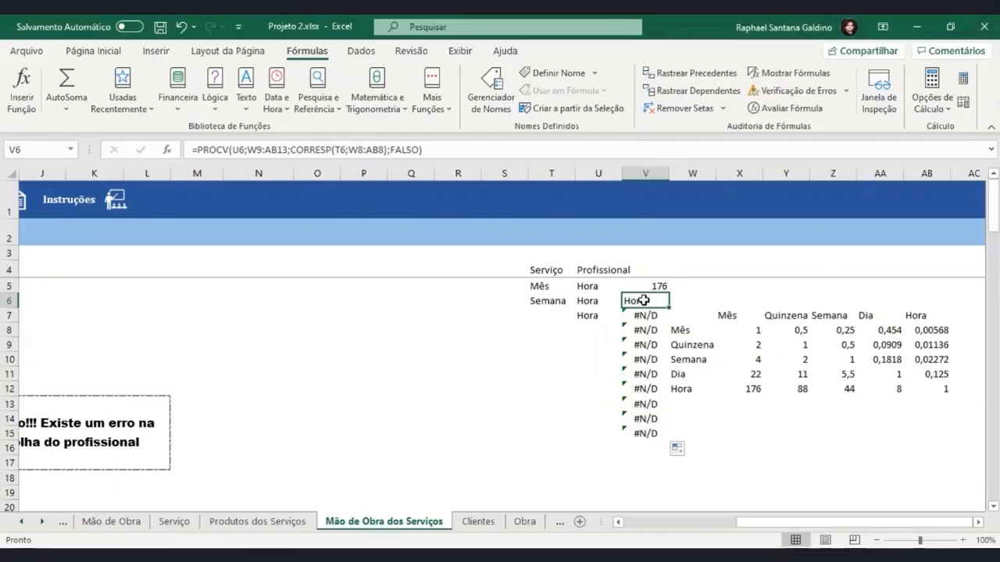
double_click(642, 300)
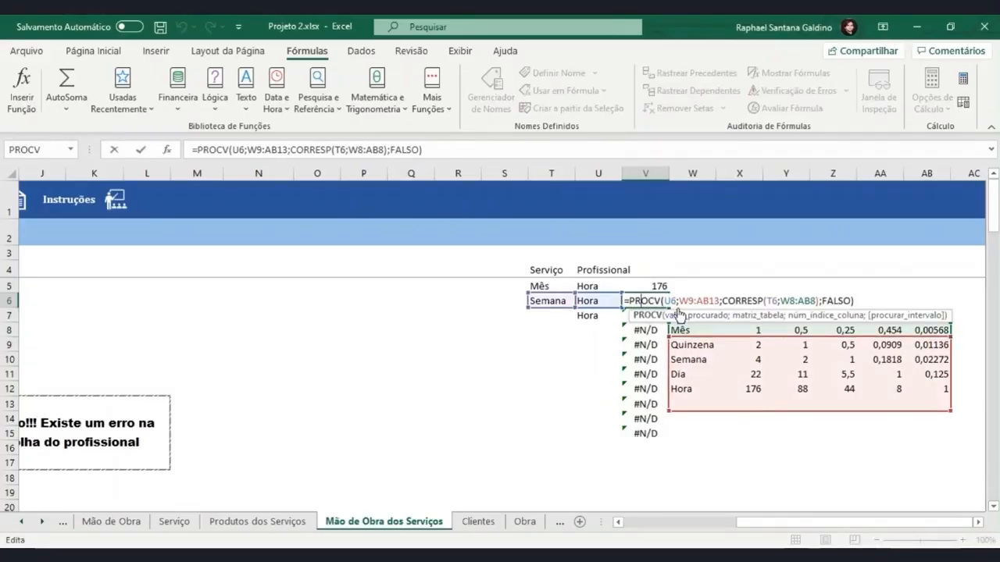
key("ctrl+Return")
Make both ranges in the V5 formula absolute, as $W$8:$AB$12 and $W$7:$AB$7
left_click(656, 286)
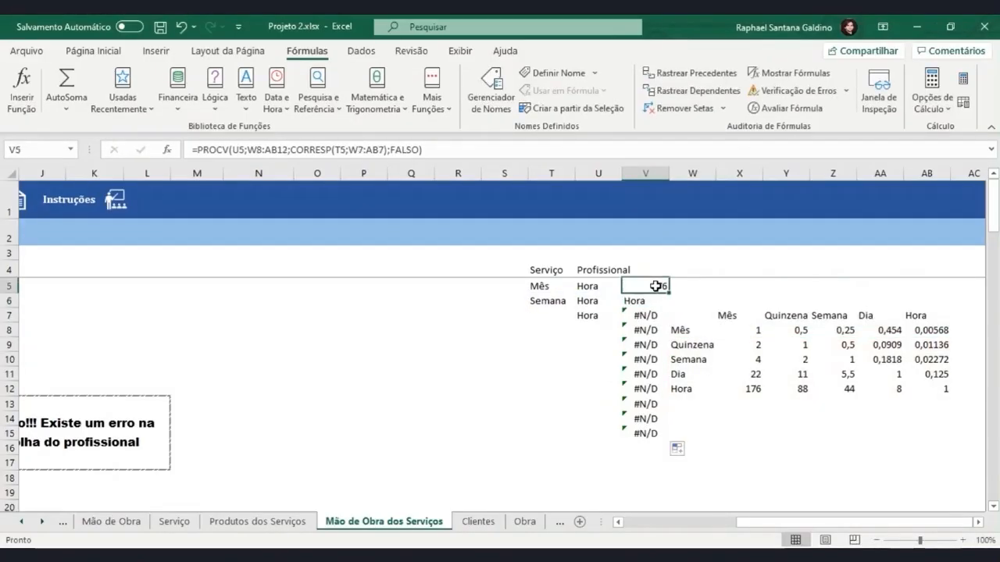
left_click(277, 148)
key("F4")
left_click(366, 150)
key("F4")
left_click(396, 149)
key("F4")
left_click(252, 150)
key("F4")
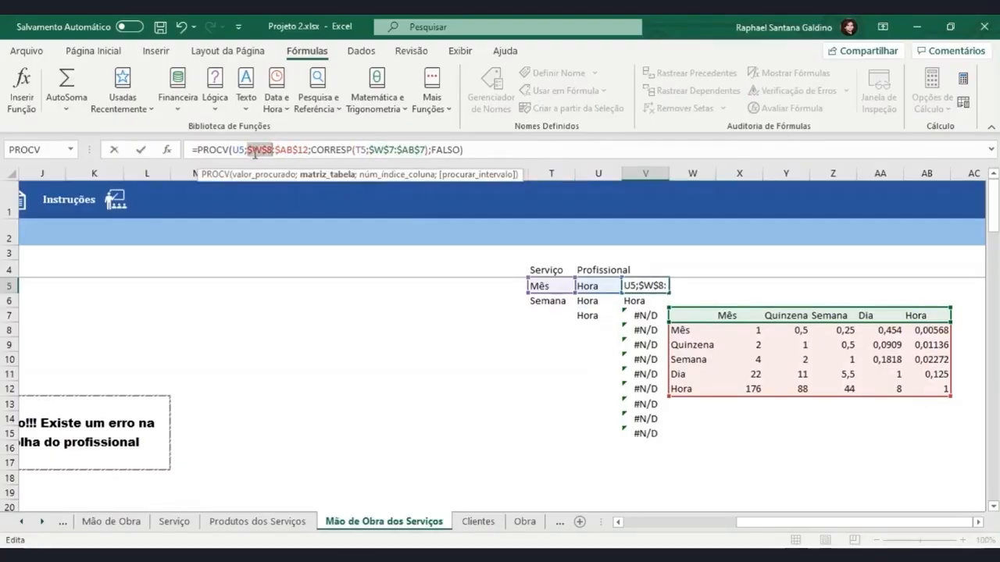
Wrap the V5 formula in SEERRO with an empty text "" as the value returned on error
left_click(200, 148)
type("SEE")
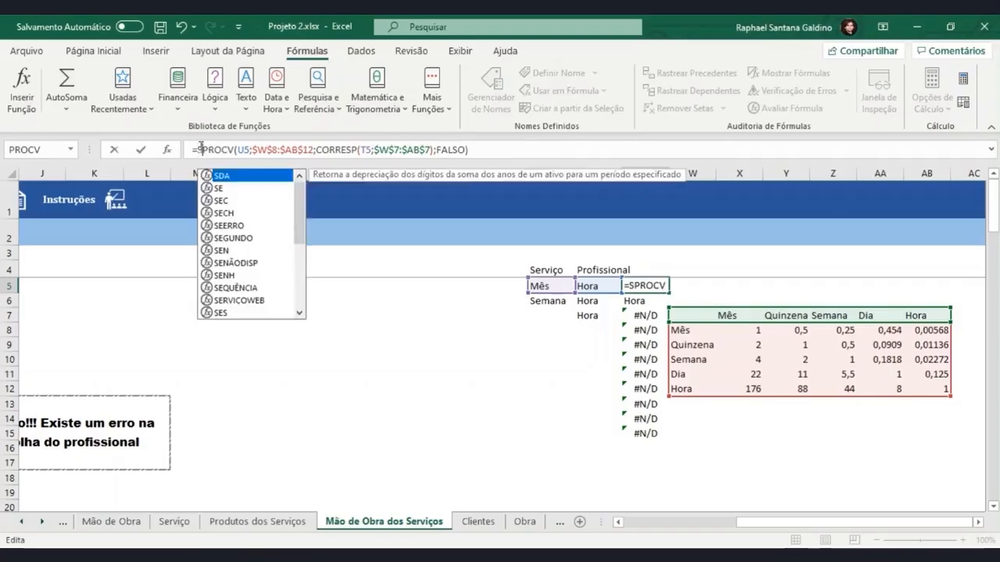
type("RRO")
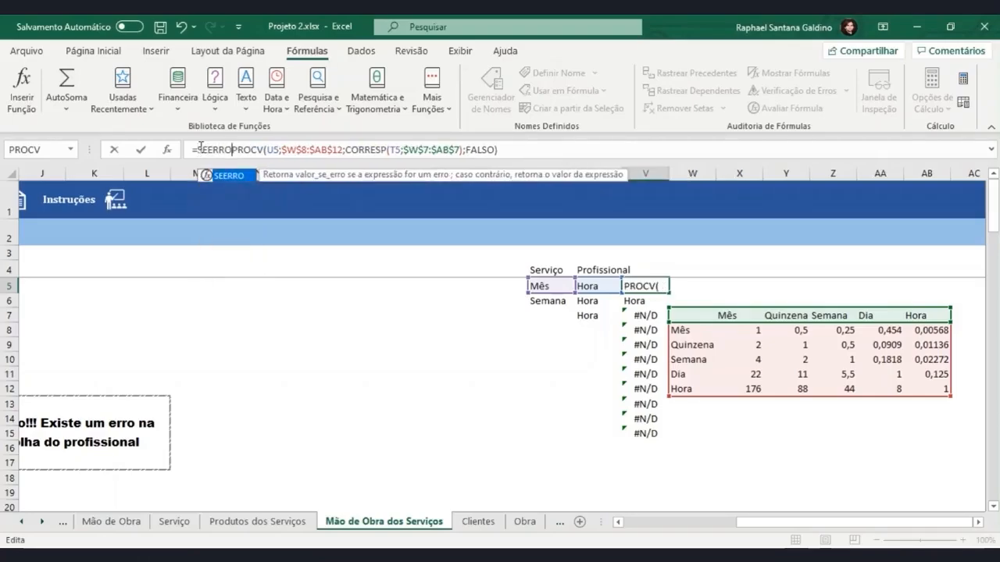
type("(")
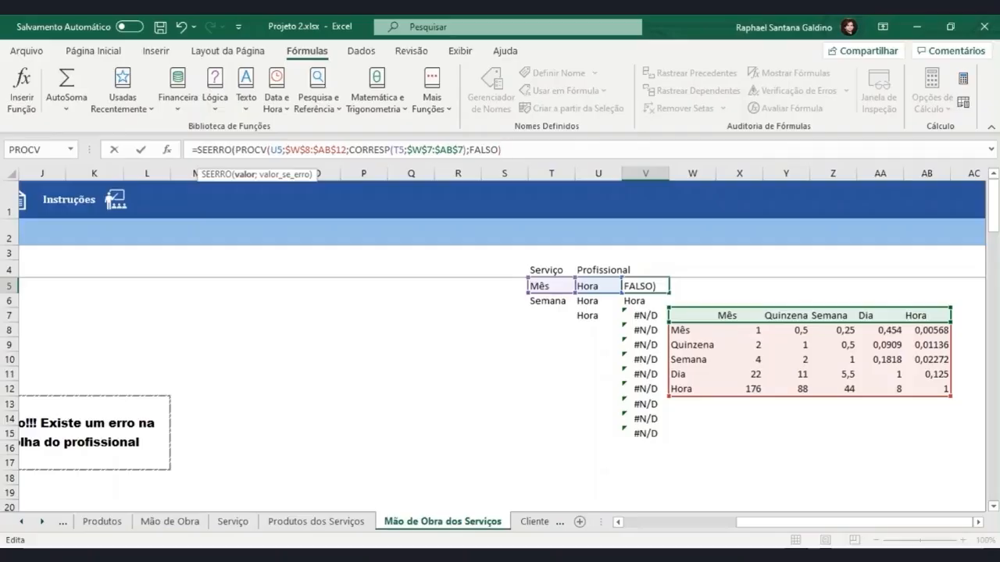
type(";")
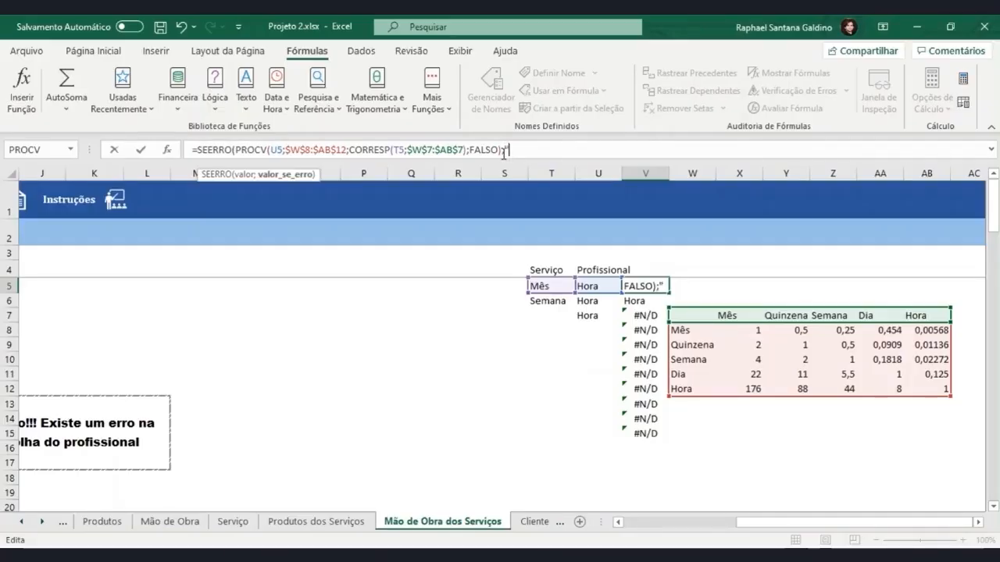
type("\"\")")
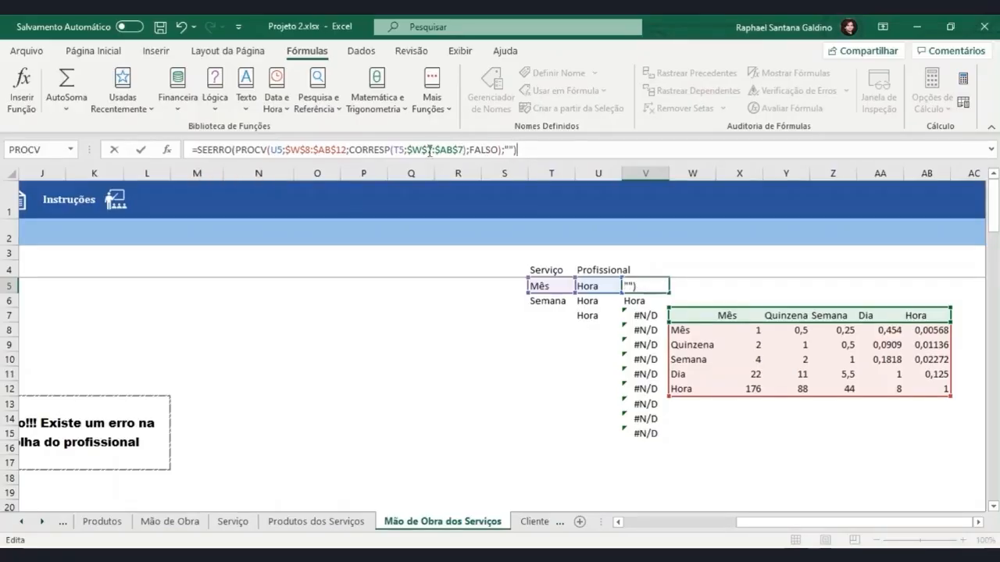
Set the CORRESP match type in V5 to 0 for exact match and fill the formula down to V15
left_click(460, 148)
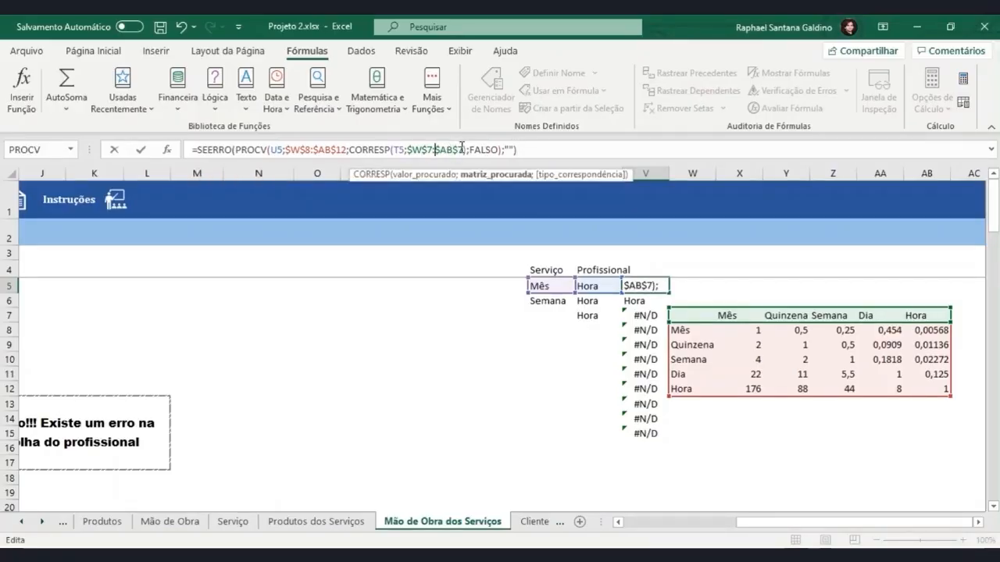
type(";")
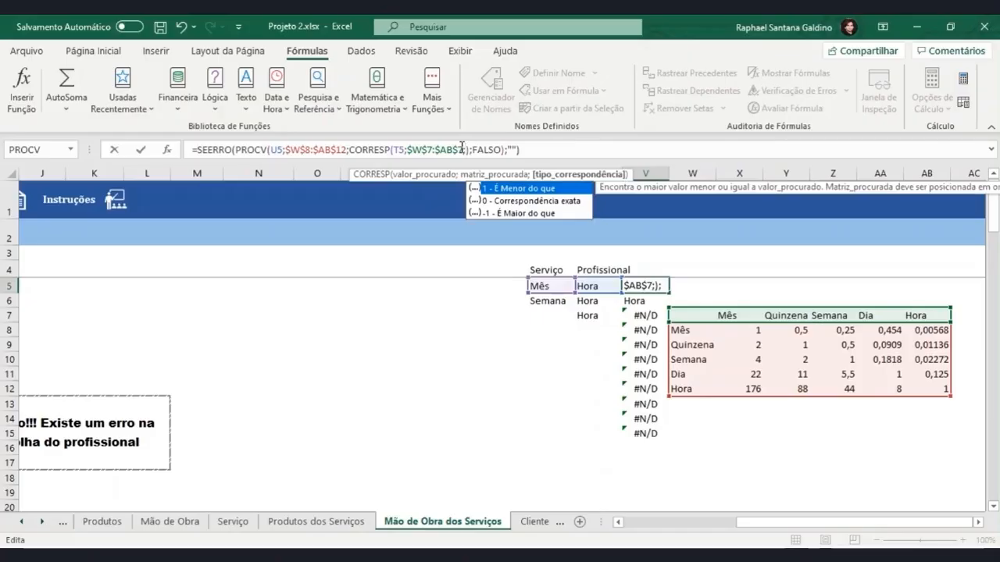
double_click(503, 202)
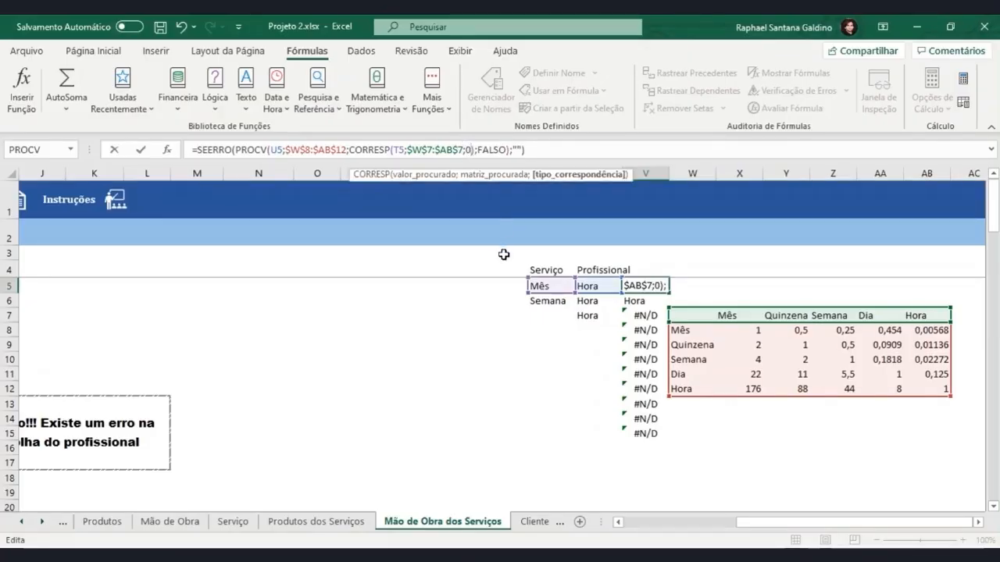
key("Return")
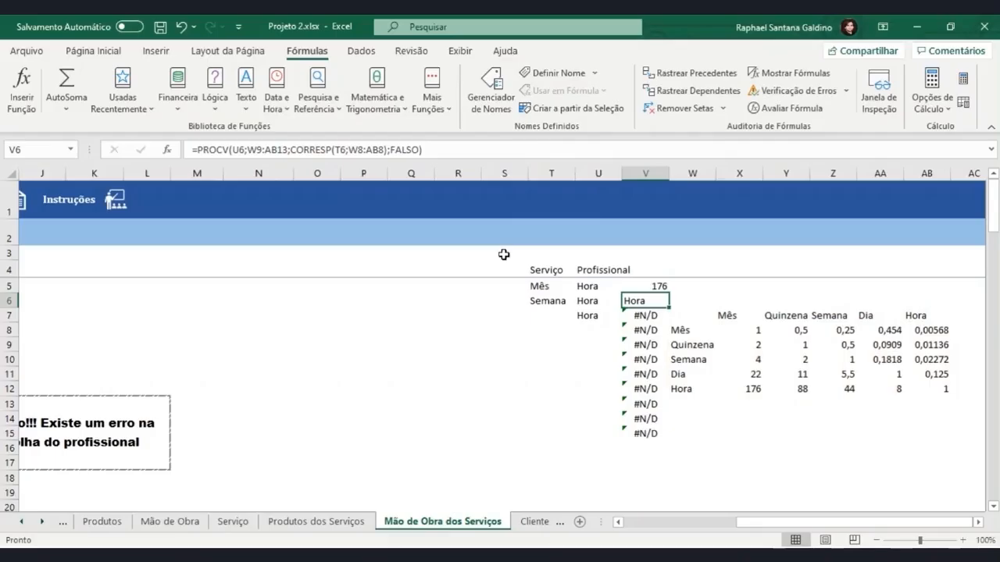
left_click(656, 286)
left_click_drag(668, 293, 666, 436)
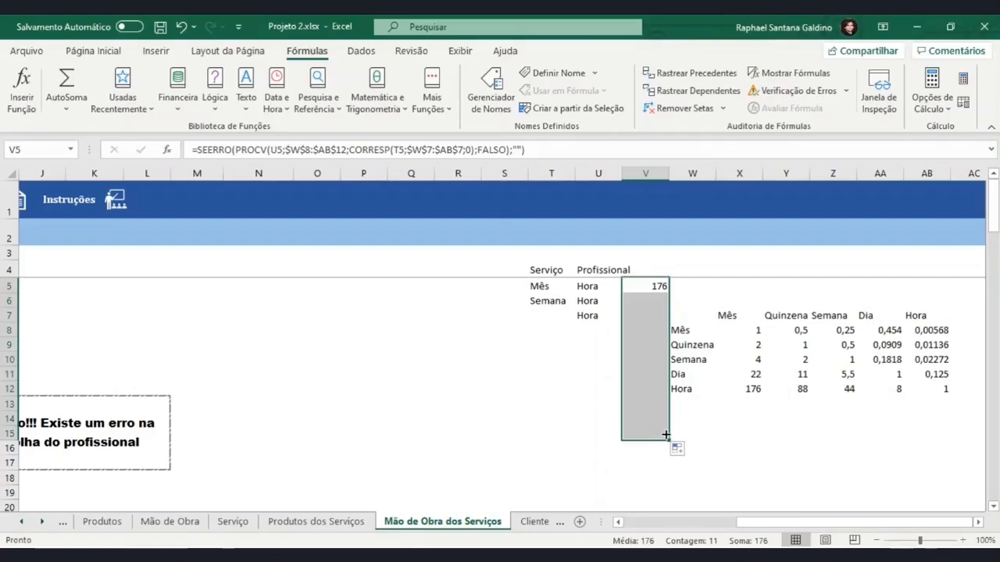
Inspect the cell references of the copied SEERRO formula in V6
left_click(640, 300)
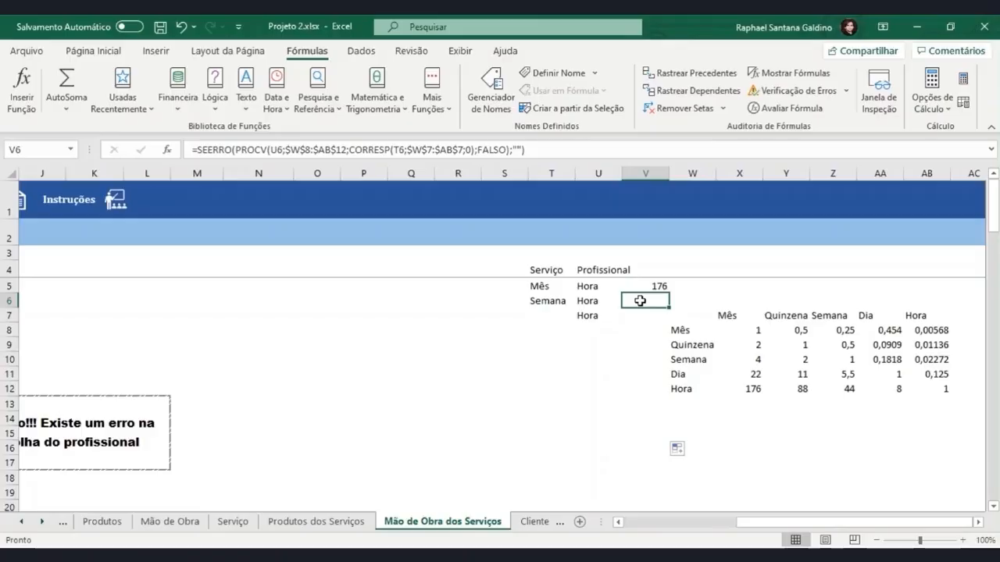
double_click(639, 300)
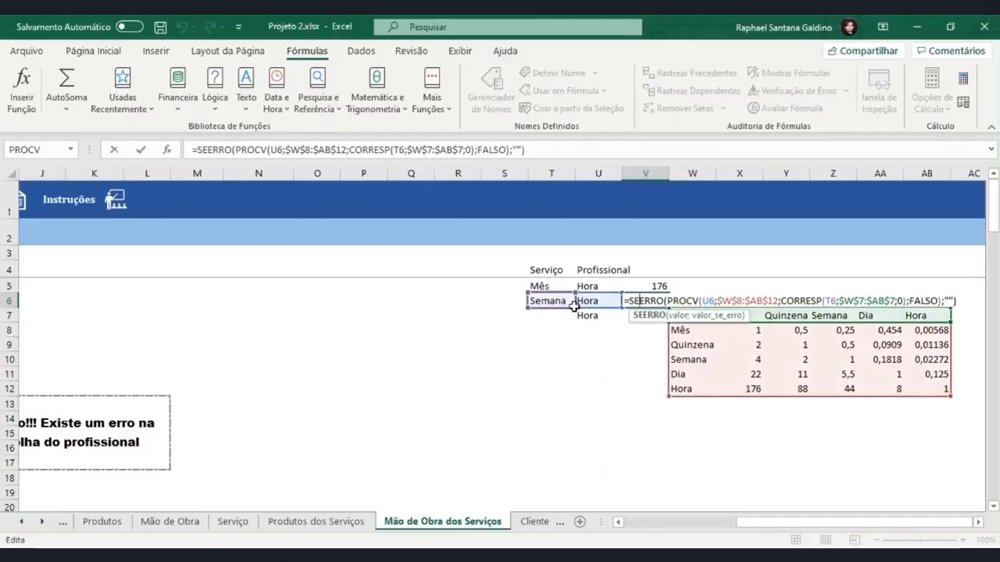
left_click(905, 300)
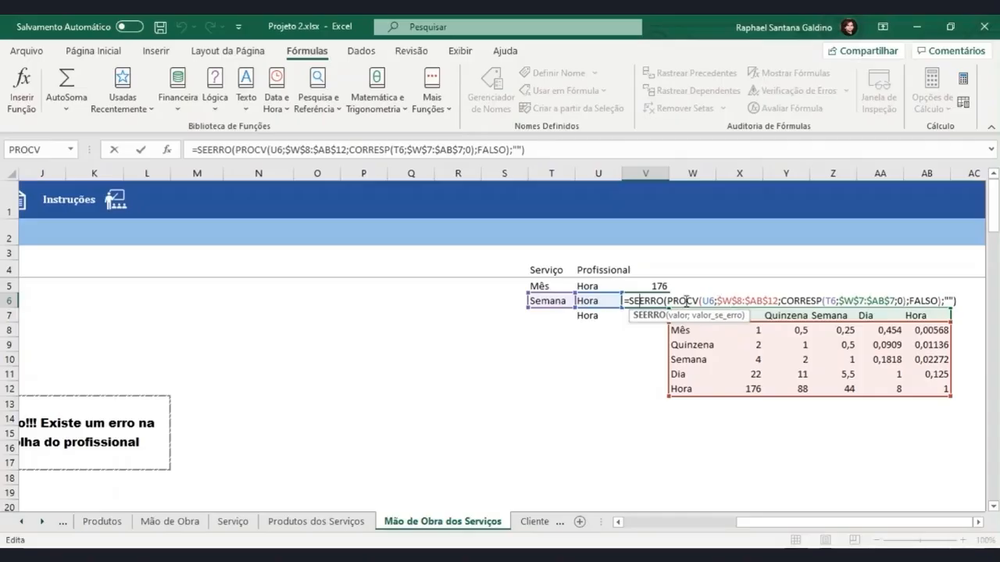
left_click(690, 270)
Evaluate the V6 formula part by part to find where its lookup fails, and close the evaluation
left_click(648, 301)
left_click(783, 110)
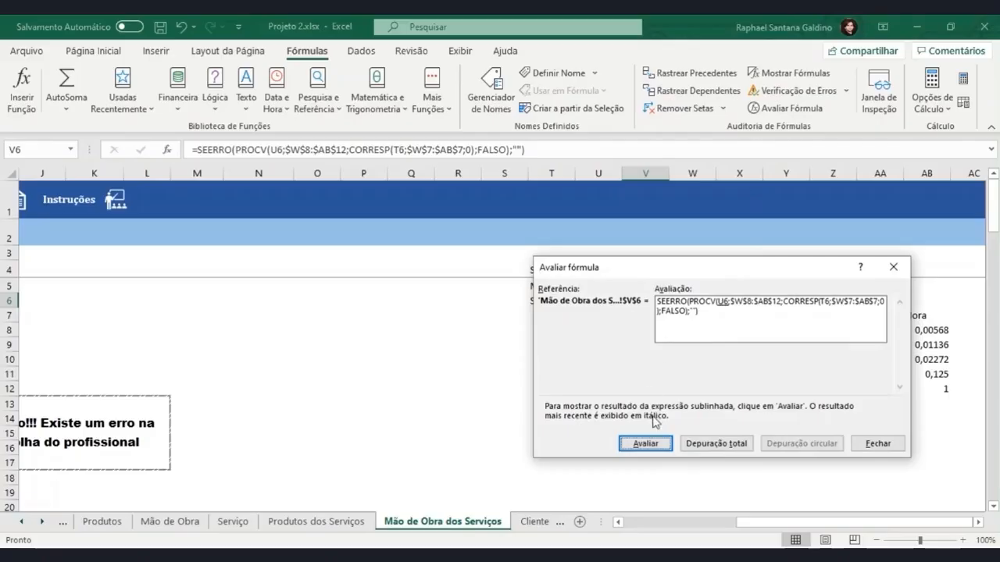
left_click(646, 443)
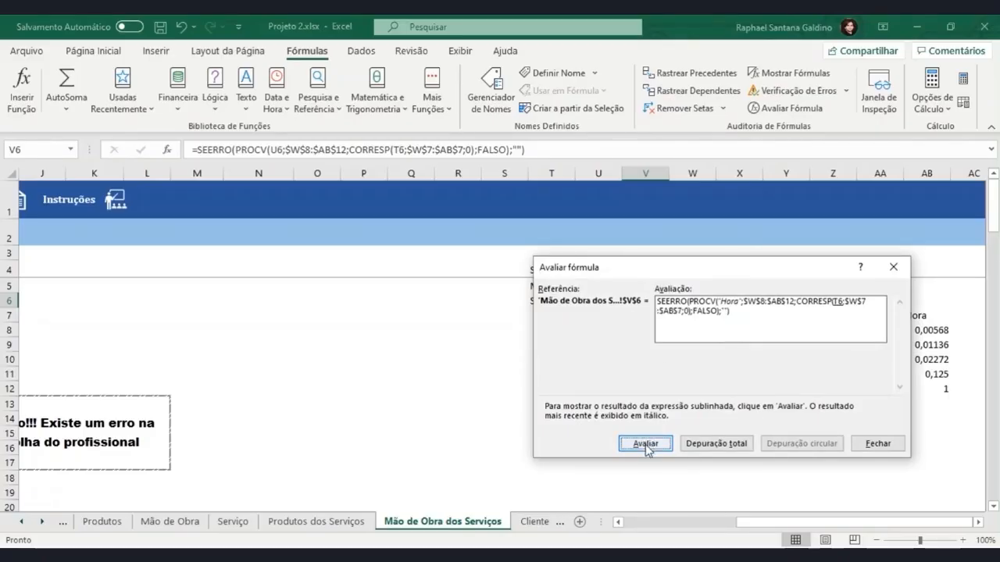
left_click_drag(690, 269, 668, 355)
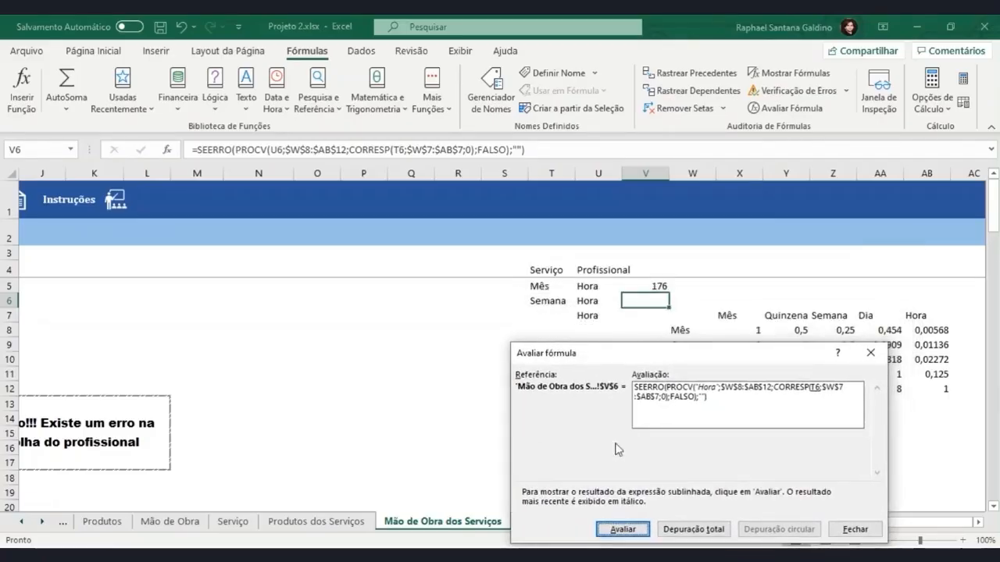
left_click(623, 528)
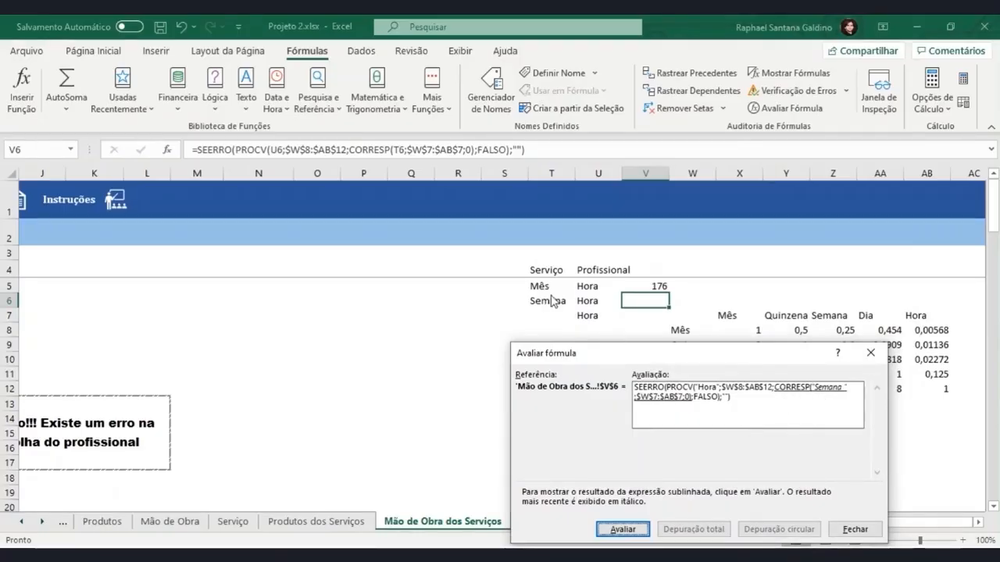
left_click(623, 529)
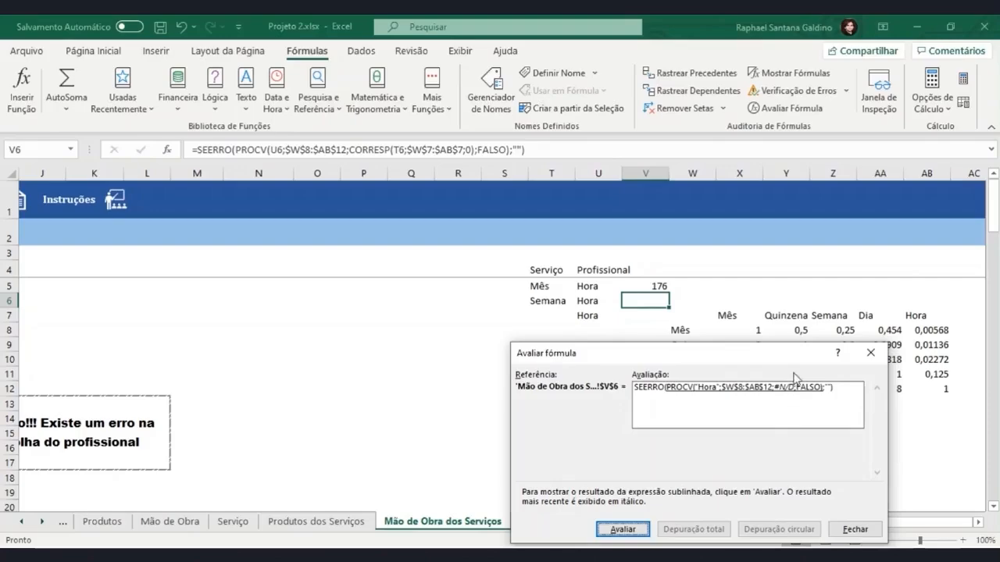
left_click(636, 528)
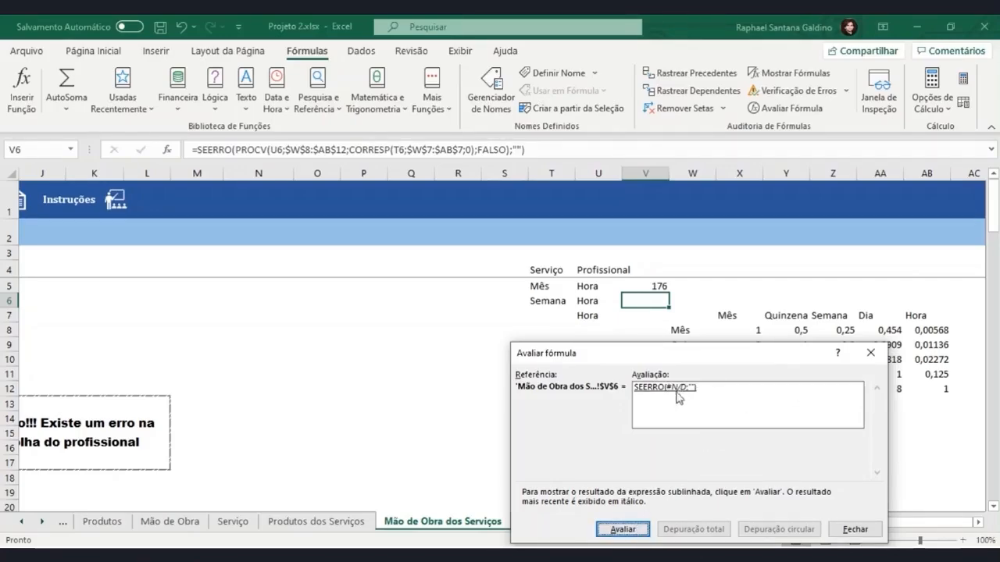
left_click(623, 529)
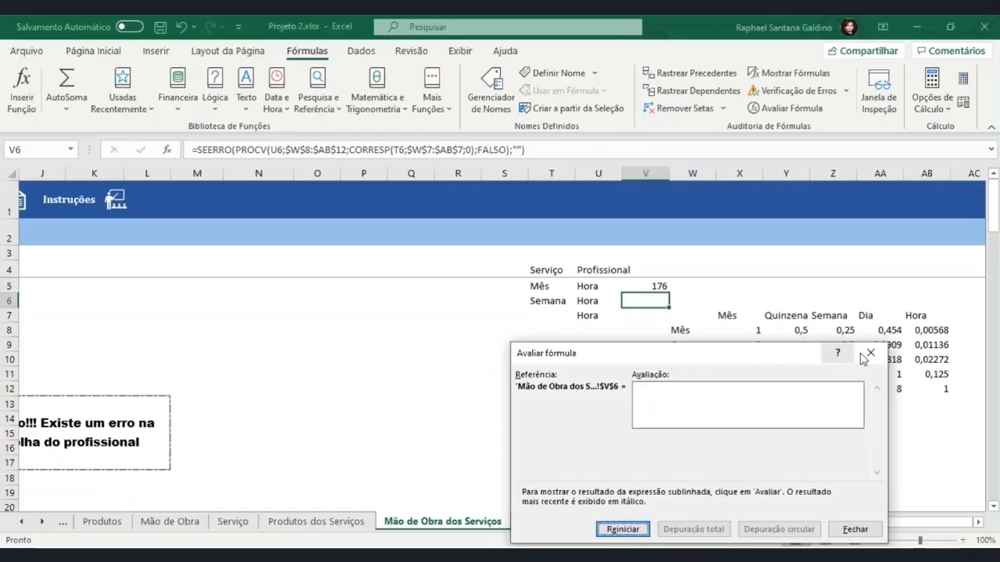
left_click(872, 355)
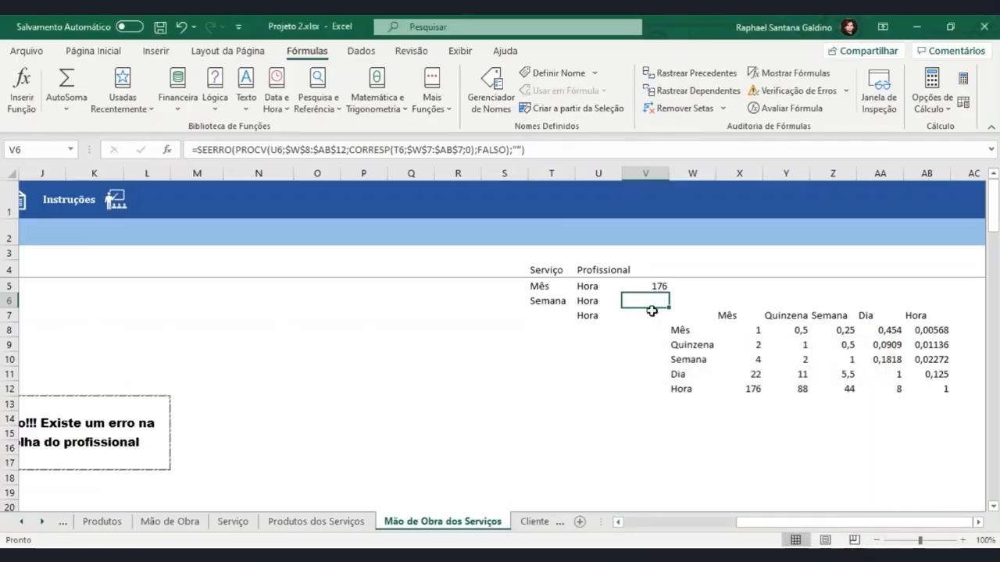
Compare the service unit in T6 with the Semana header in Z7, checking the header text for extra spaces
left_click(554, 301)
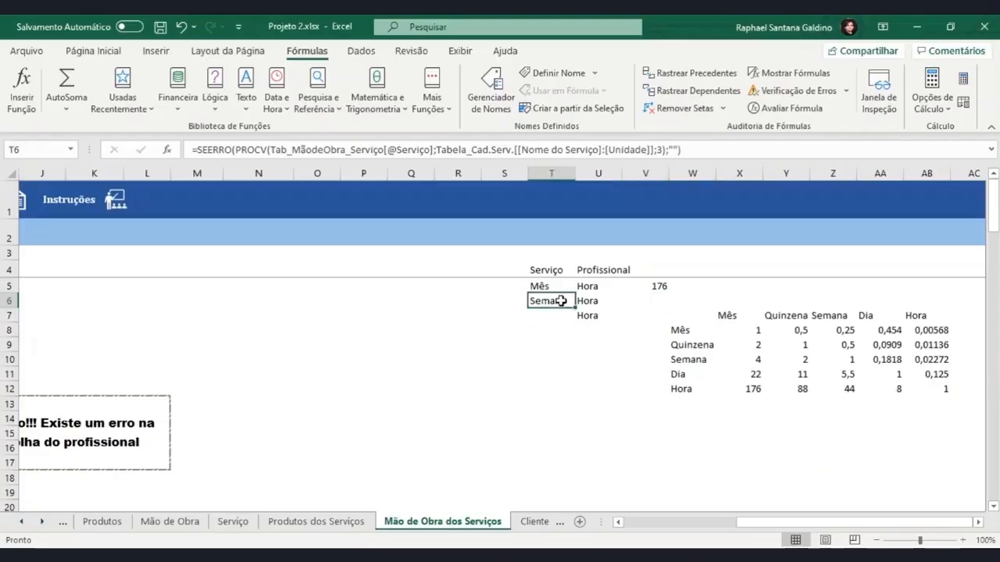
left_click(844, 315)
double_click(846, 314)
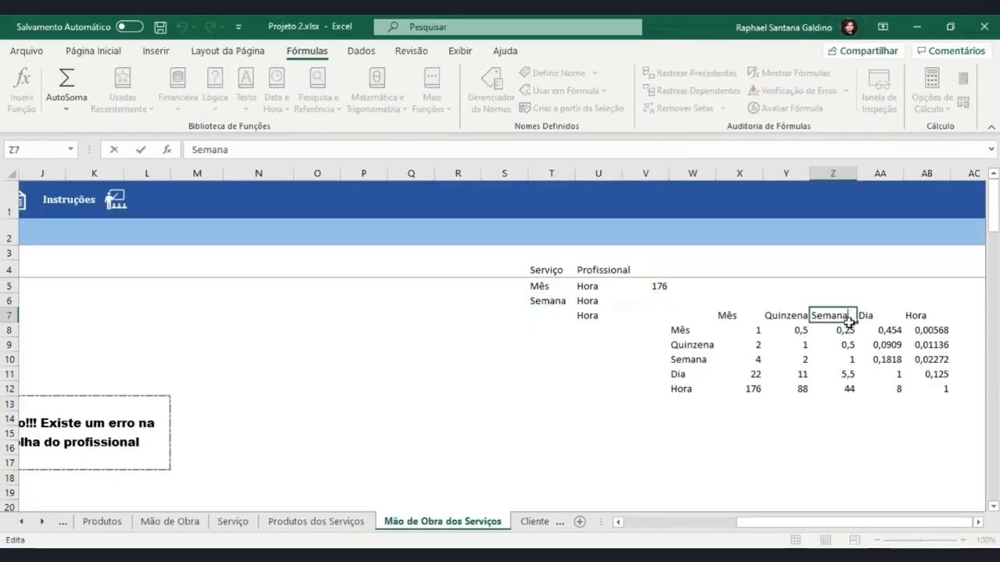
left_click_drag(853, 317, 816, 325)
left_click(566, 303)
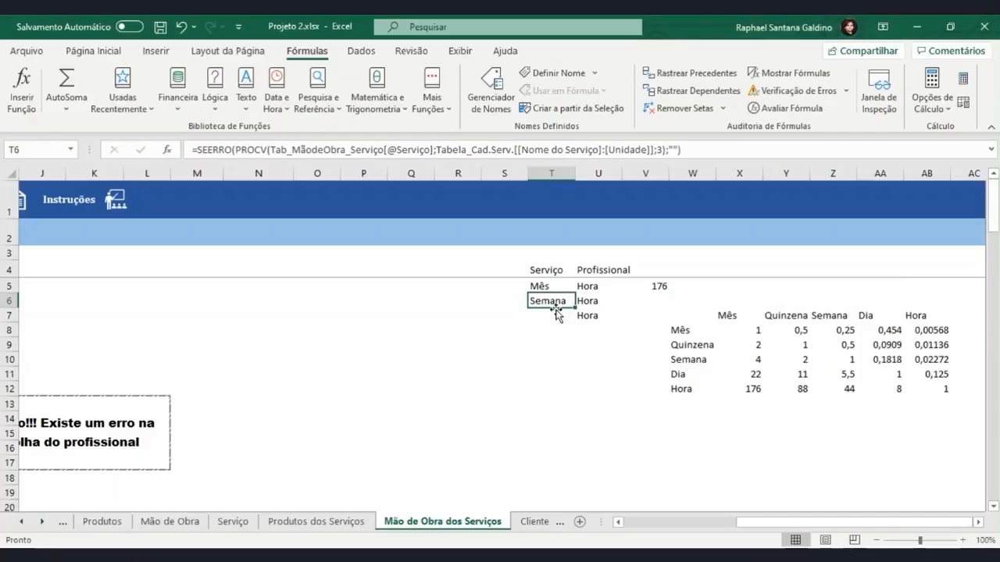
Examine the Unidade text of Pintura do Quarto in D6 on the Serviço sheet for a trailing space
left_click(244, 525)
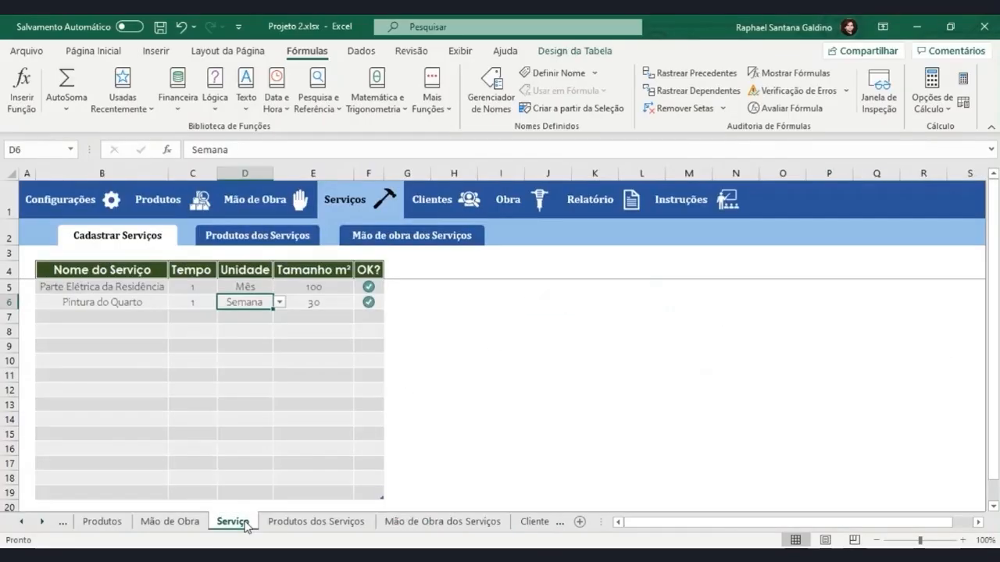
double_click(258, 303)
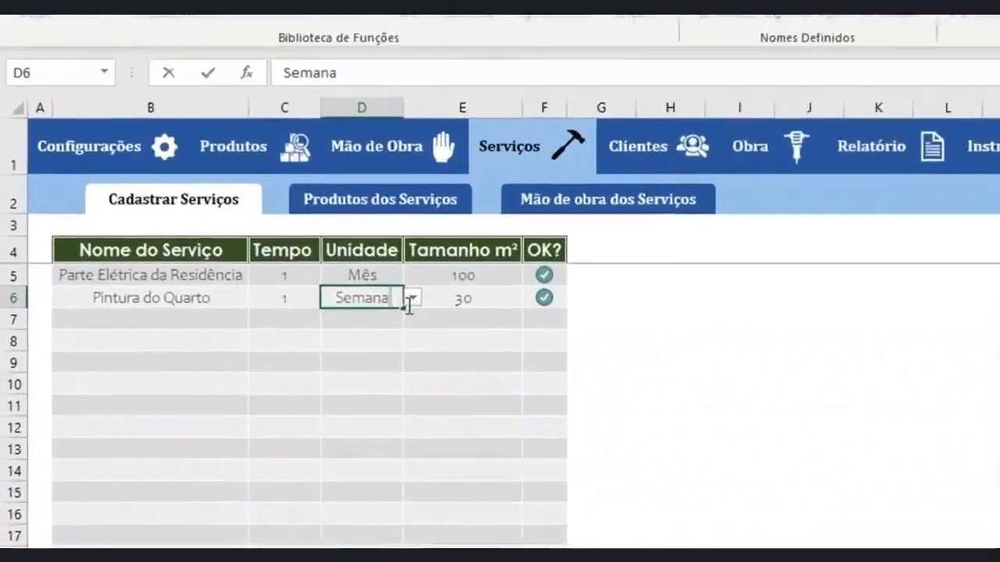
left_click(269, 303)
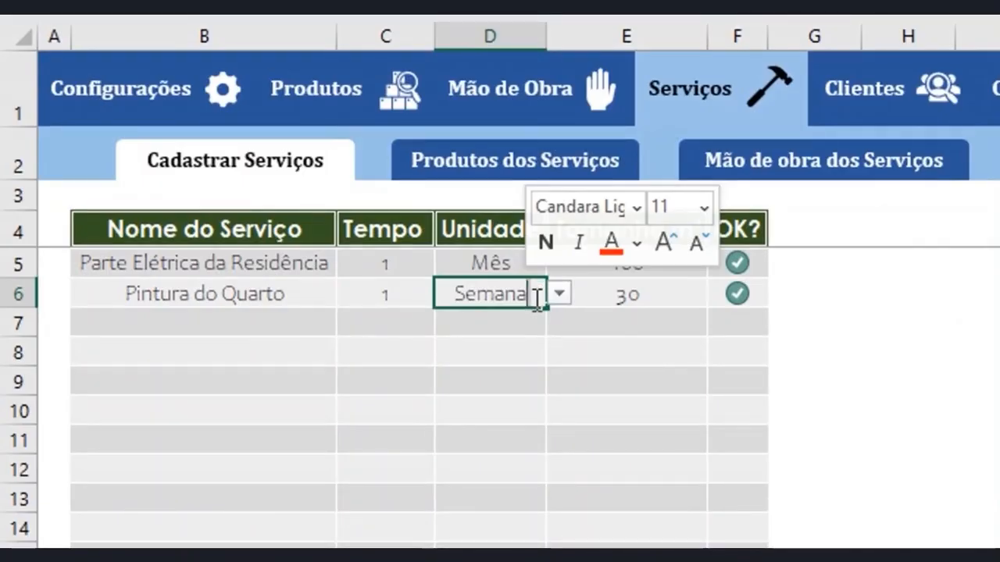
left_click_drag(503, 296, 526, 304)
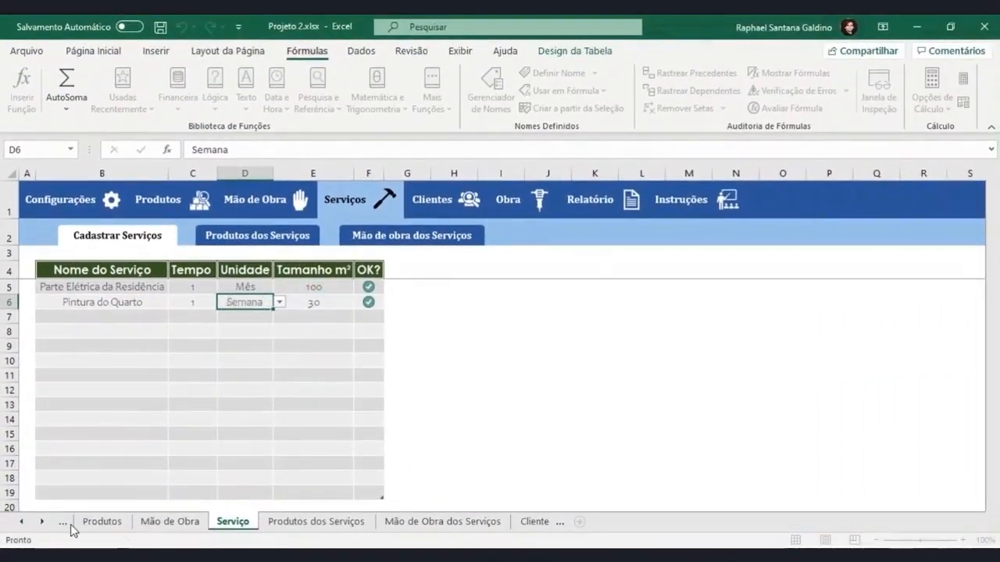
Remove the trailing space after Semana in D7 of the Forma de Trabalho list on the Configurações - Mão de Obra sheet
left_click(68, 525)
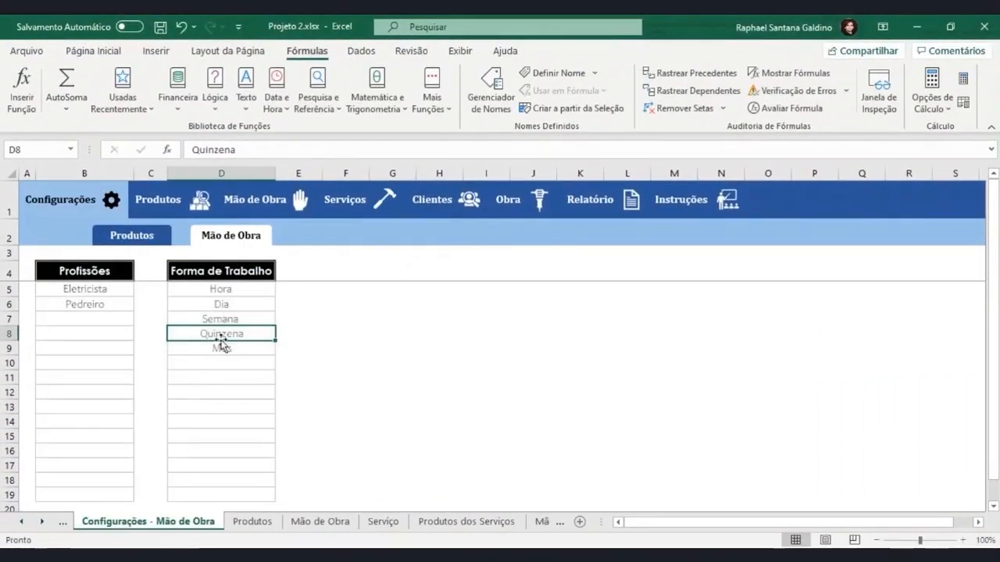
left_click(247, 321)
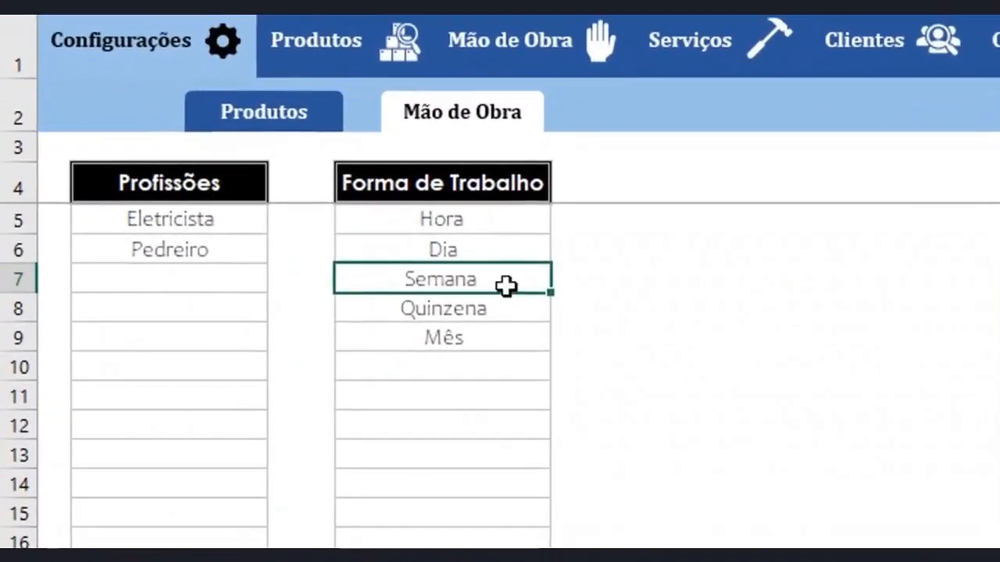
double_click(506, 286)
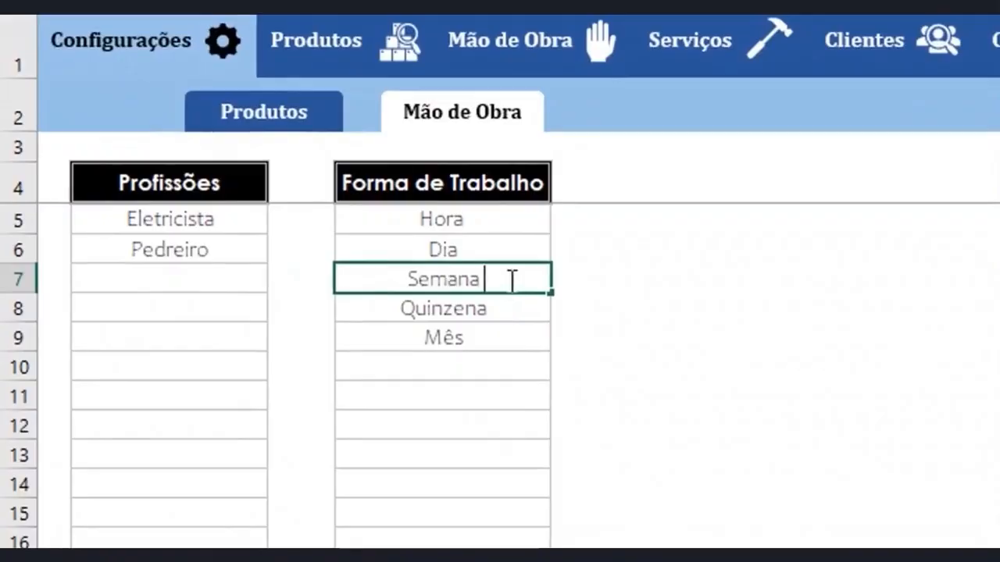
left_click_drag(511, 279, 384, 278)
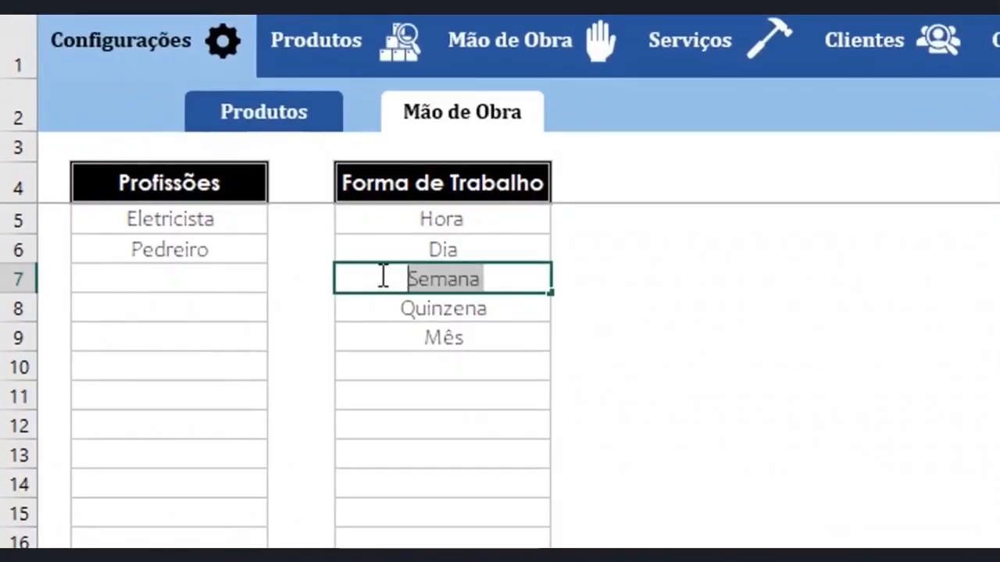
left_click(493, 289)
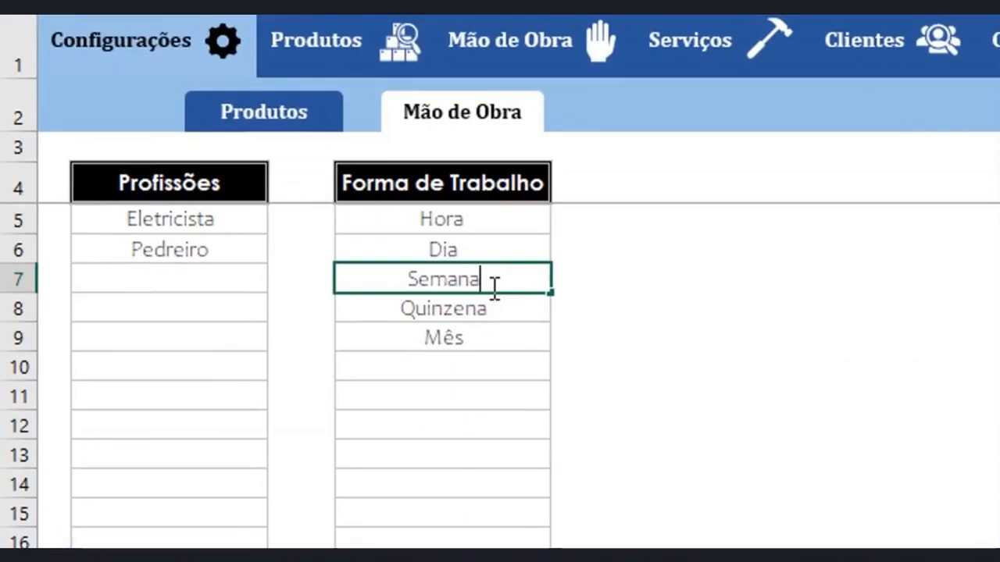
key("Return")
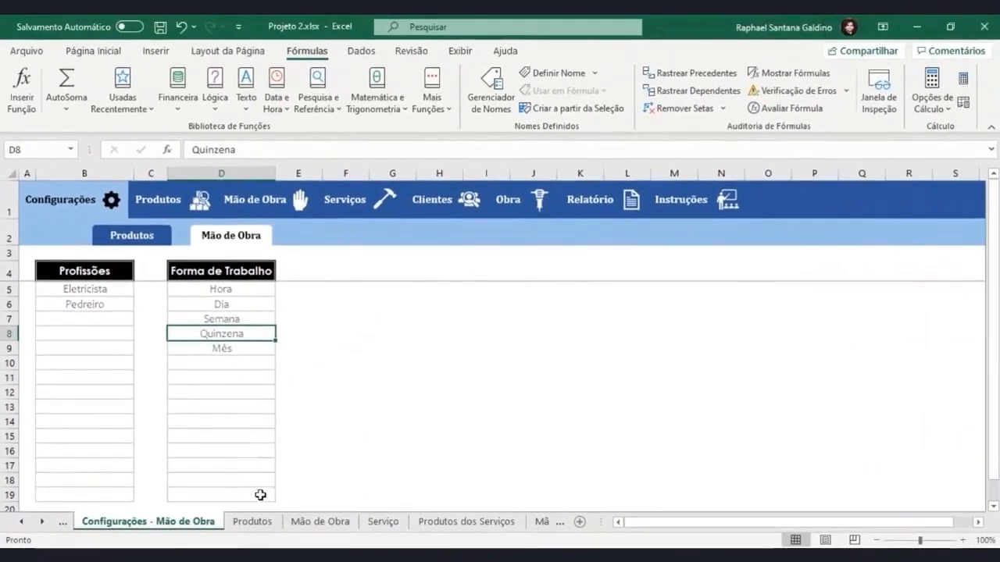
Reselect Semana as the Unidade of Pintura do Quarto on the Serviço sheet and check V6 on Mão de Obra dos Serviços
left_click(382, 522)
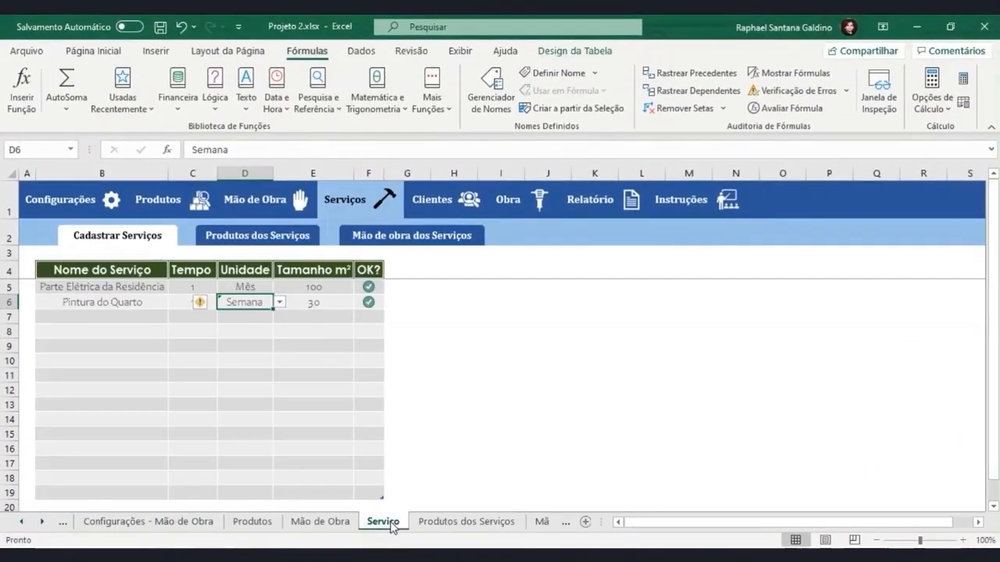
left_click(280, 303)
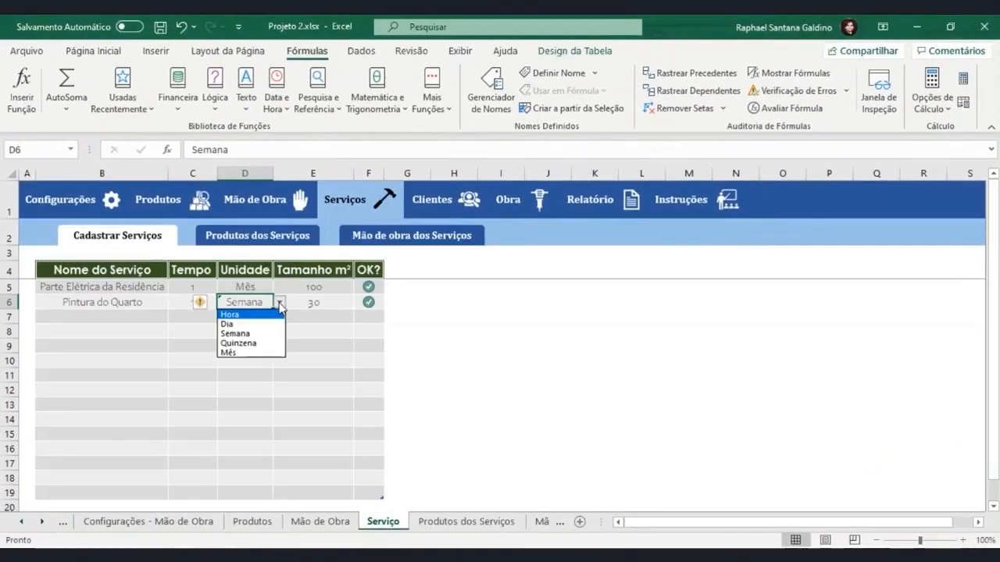
left_click(241, 334)
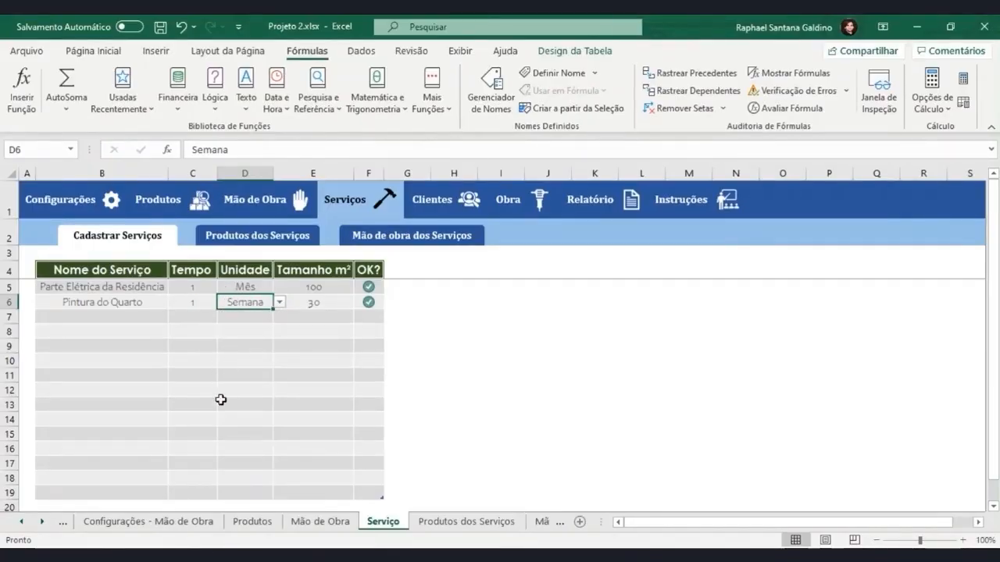
left_click(541, 522)
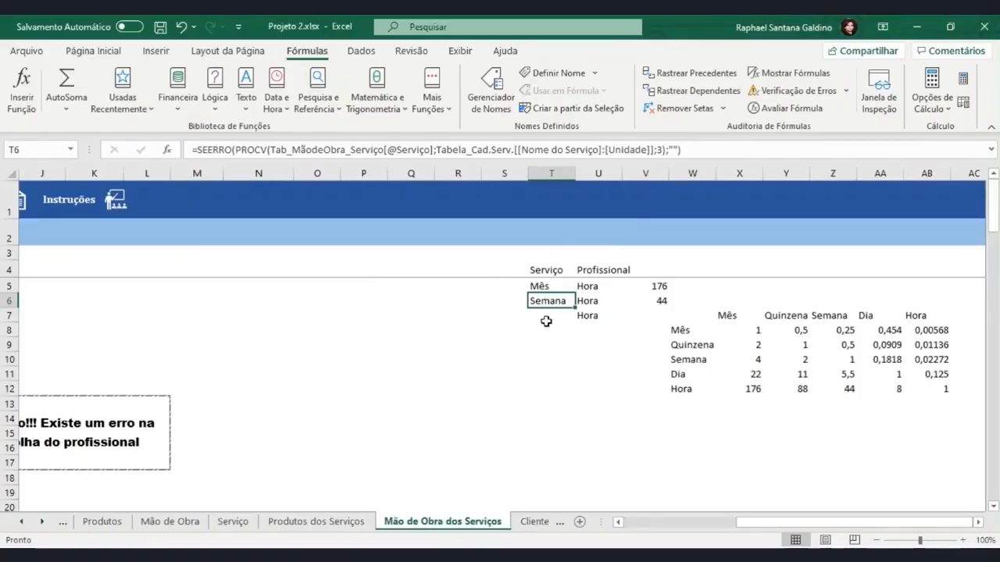
left_click(640, 300)
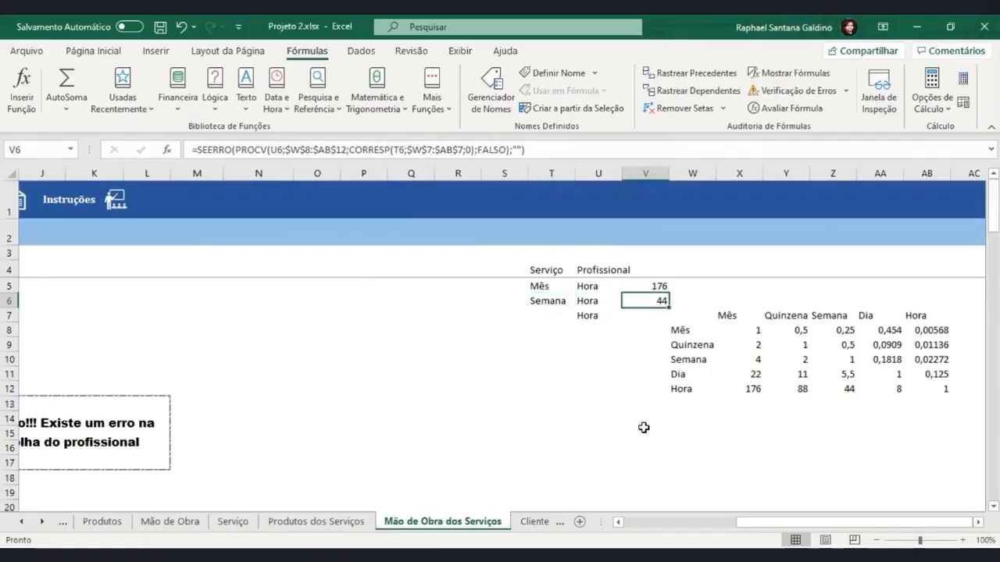
Check Hora, Dia, Semana, Quinzena and Mês in the Forma de Trabalho list on Configurações - Mão de Obra for trailing spaces
left_click(64, 523)
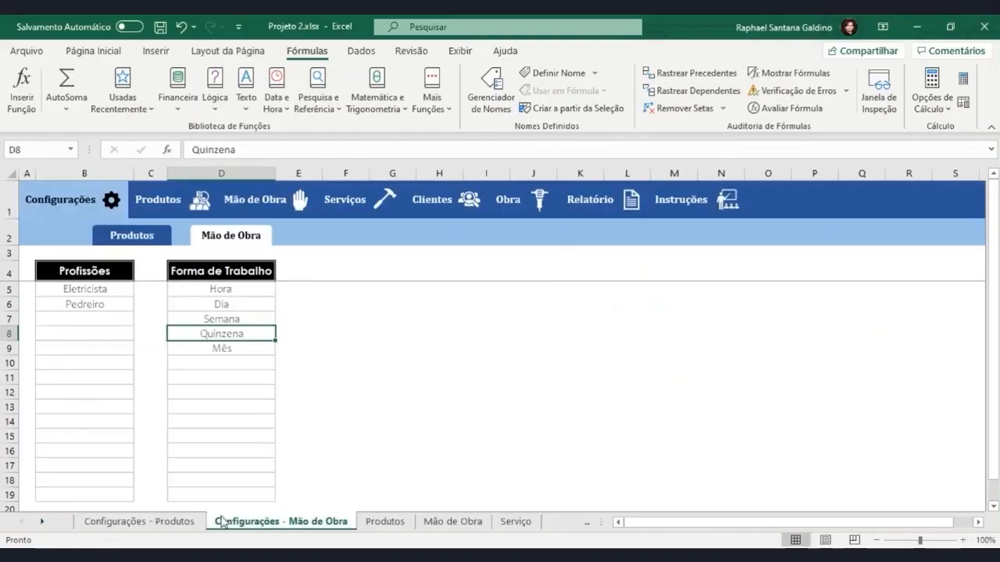
double_click(238, 284)
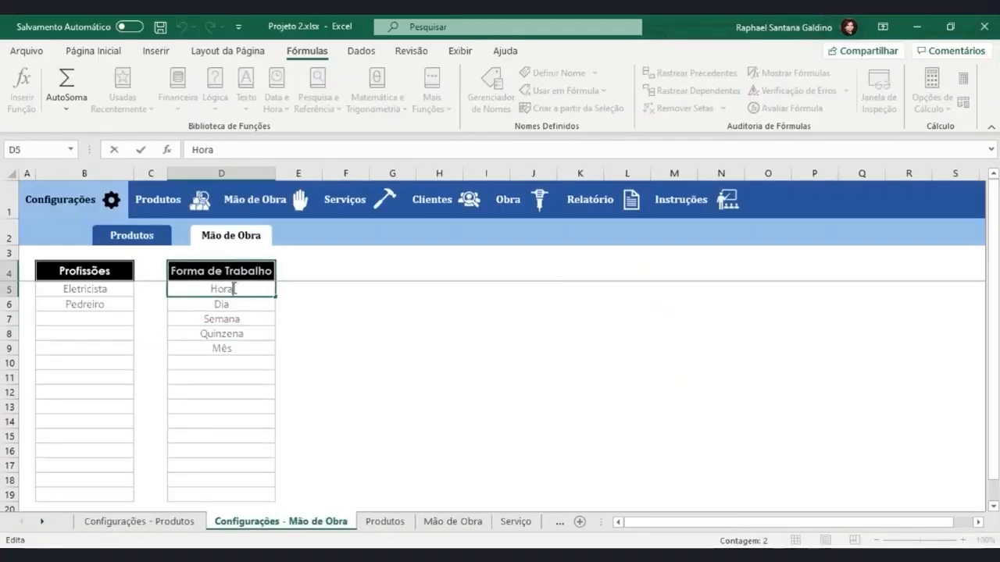
double_click(246, 303)
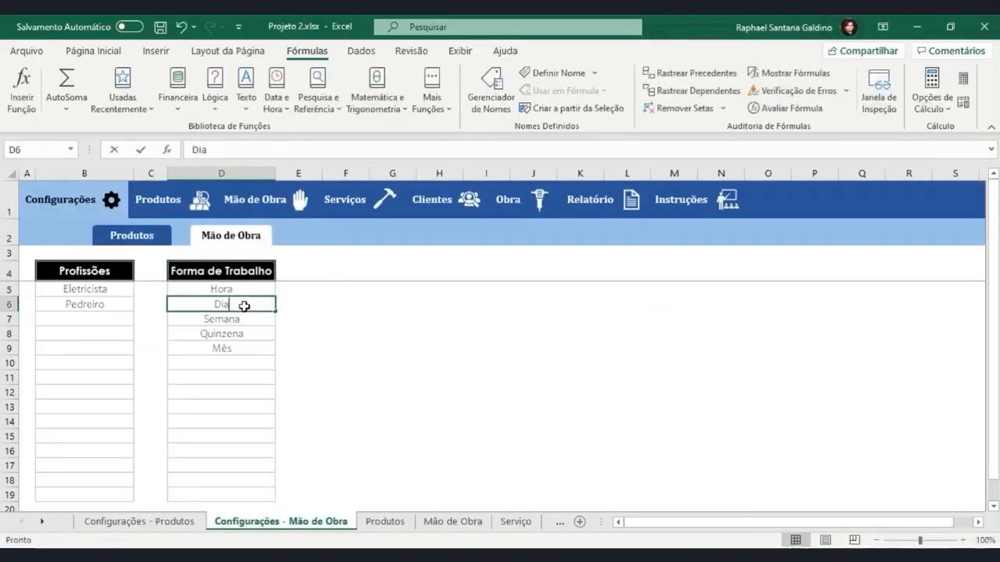
double_click(250, 321)
double_click(255, 339)
double_click(256, 335)
double_click(246, 348)
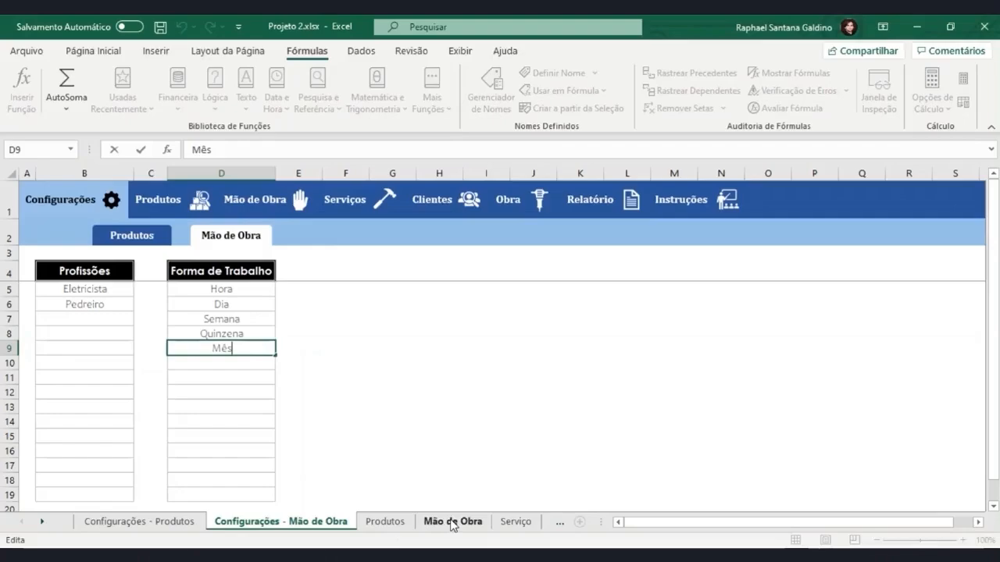
In row 7 of the Mão de Obra dos Serviços sheet, choose service Parte Elétrica da Residência and the first listed professional
left_click(556, 528)
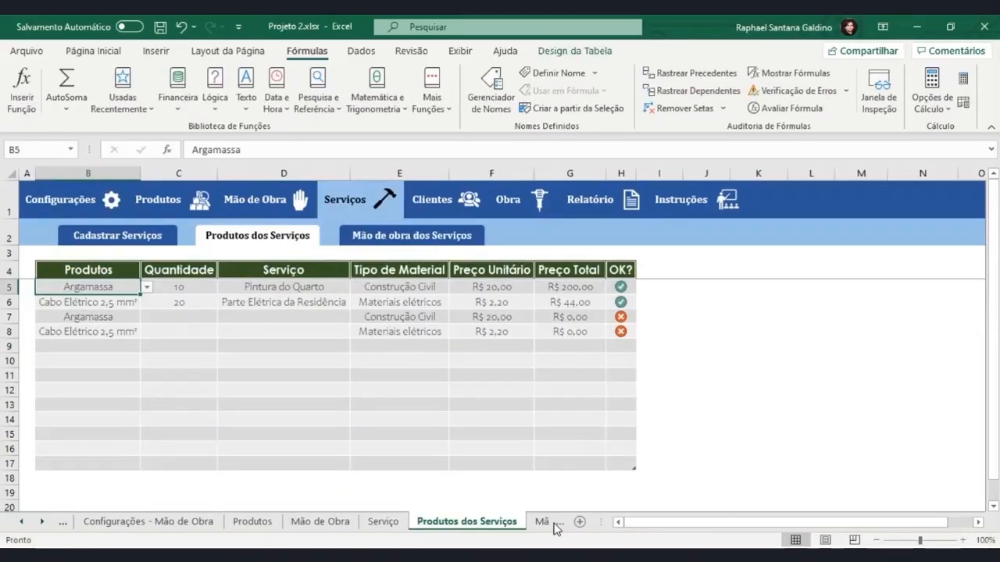
left_click(542, 522)
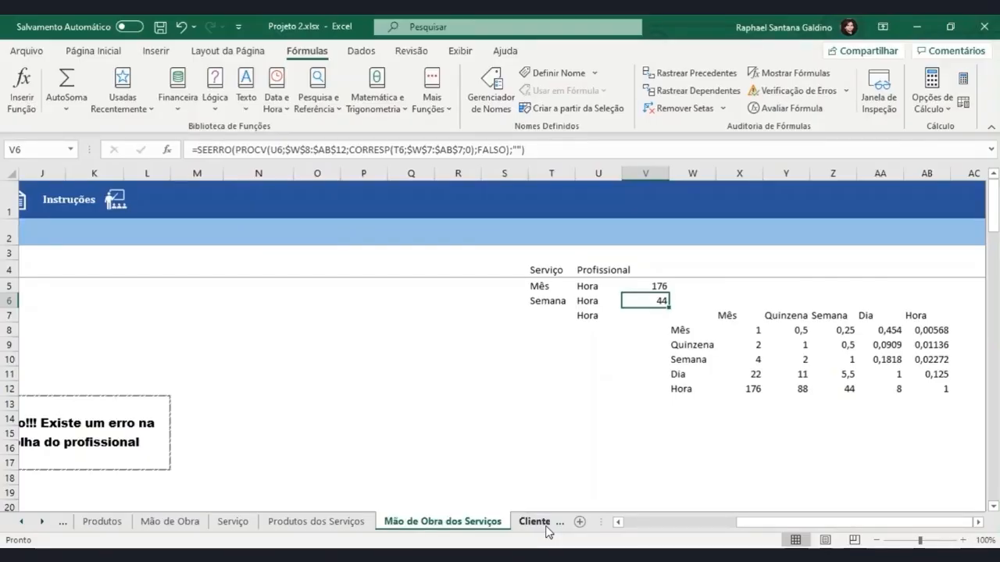
left_click(550, 315)
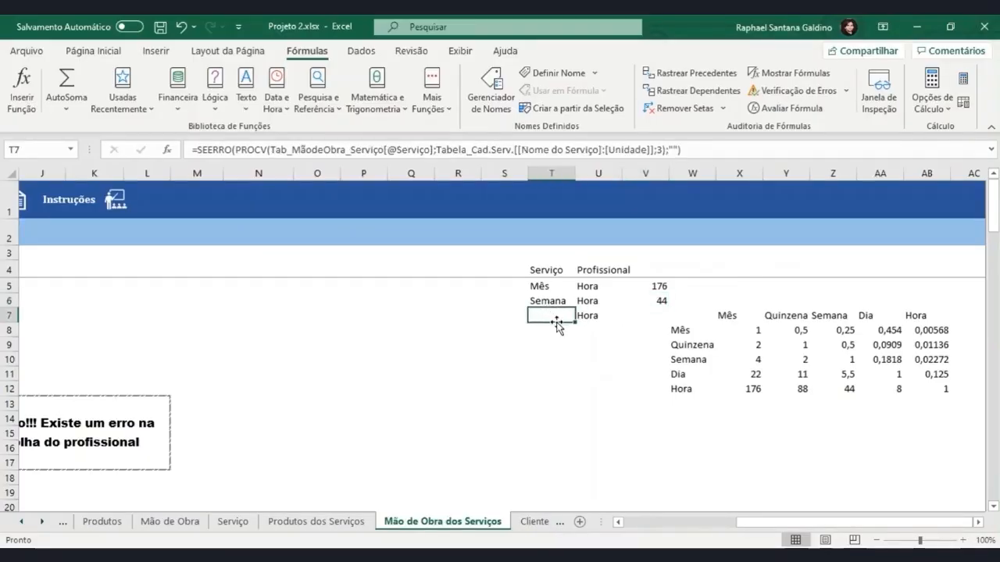
left_click_drag(770, 522, 632, 523)
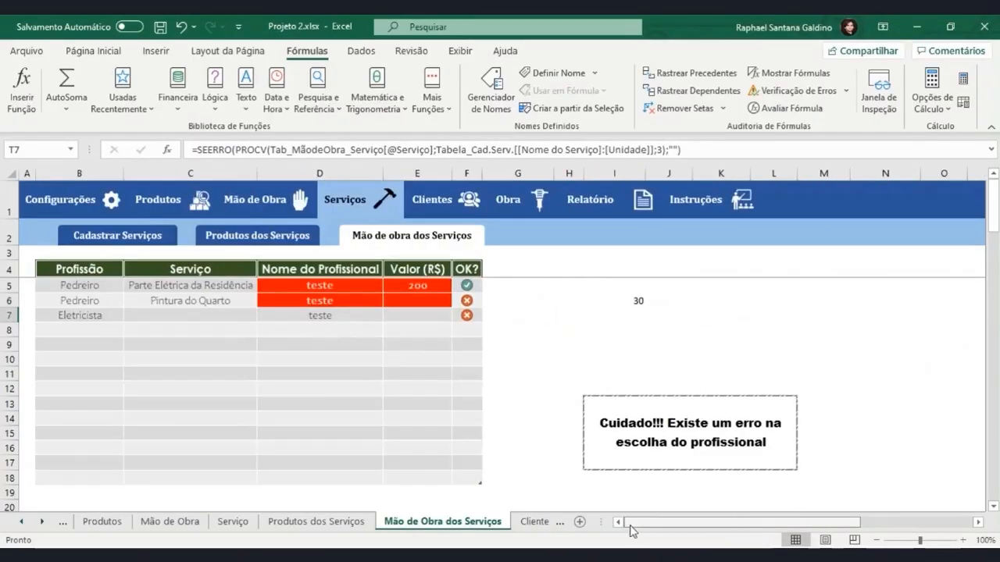
left_click(225, 314)
left_click(264, 316)
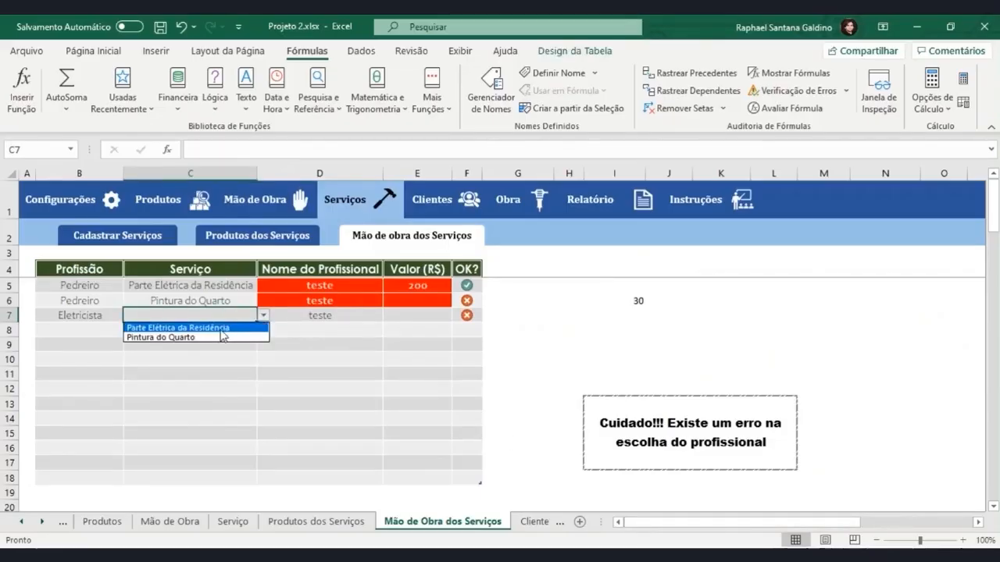
left_click(217, 328)
left_click(332, 316)
left_click(388, 315)
left_click(380, 329)
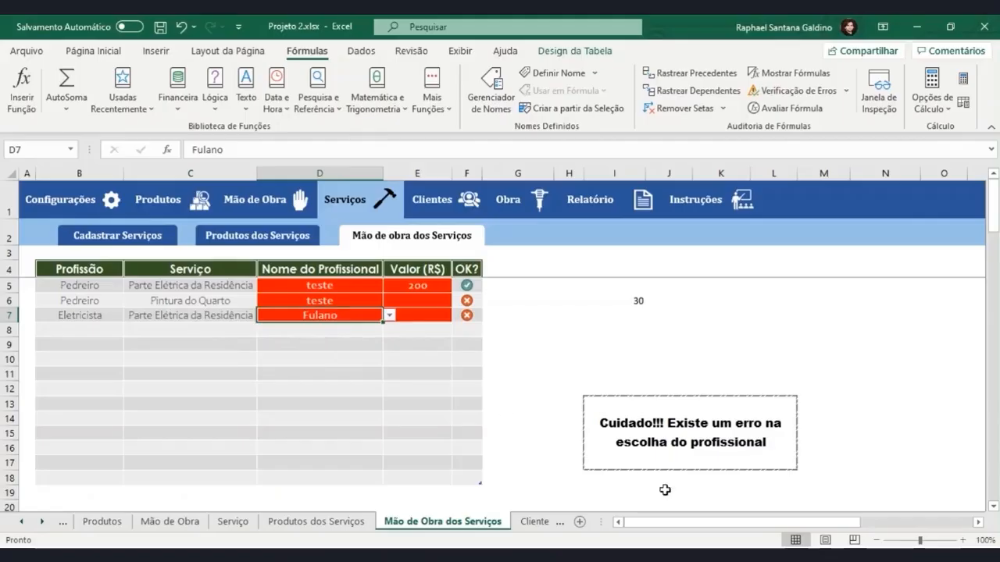
Check the service unit in T7, the professional's unit in U7 and the conversion factor in V7
scroll(843, 524, "right", 5)
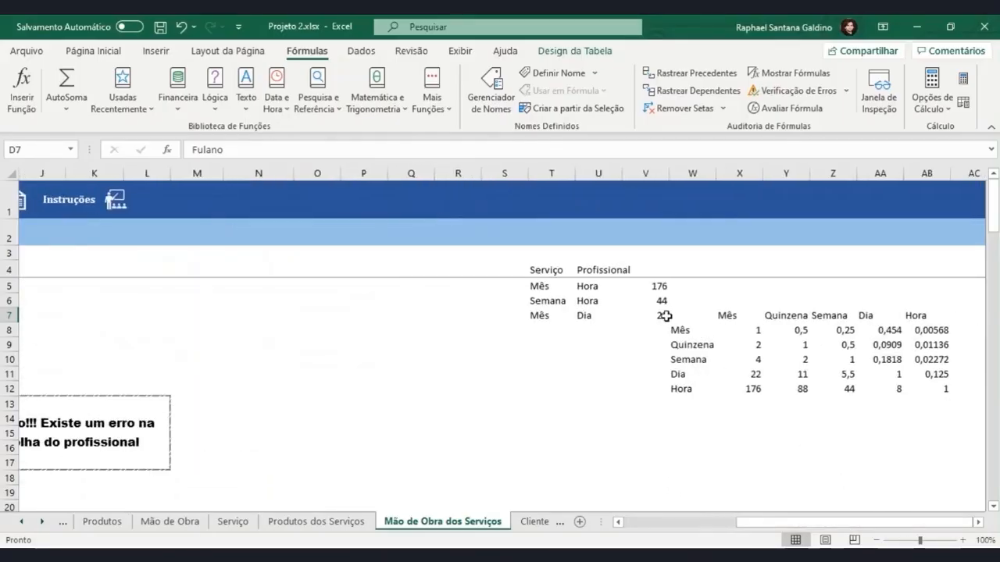
left_click(656, 315)
left_click(562, 317)
left_click(597, 316)
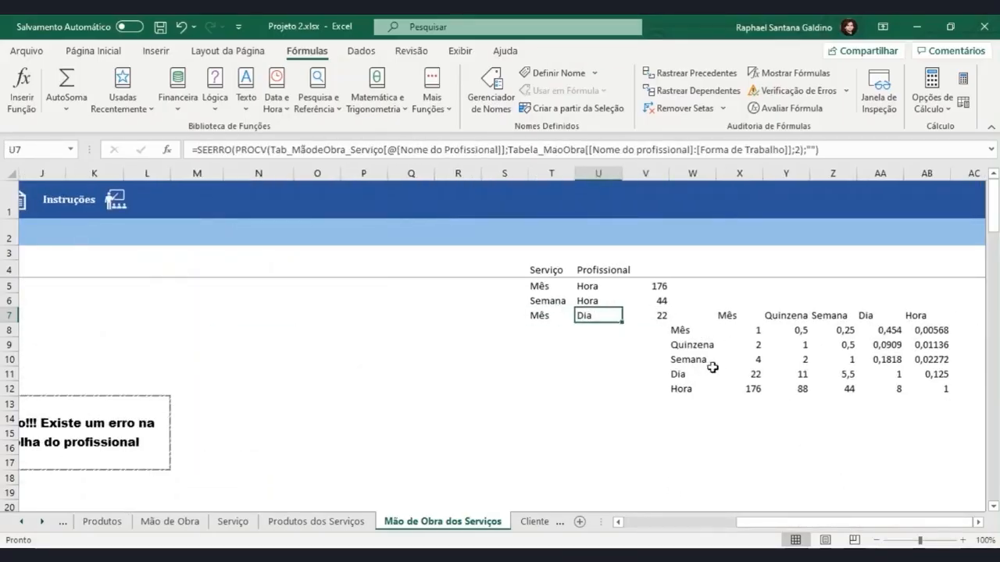
left_click(640, 314)
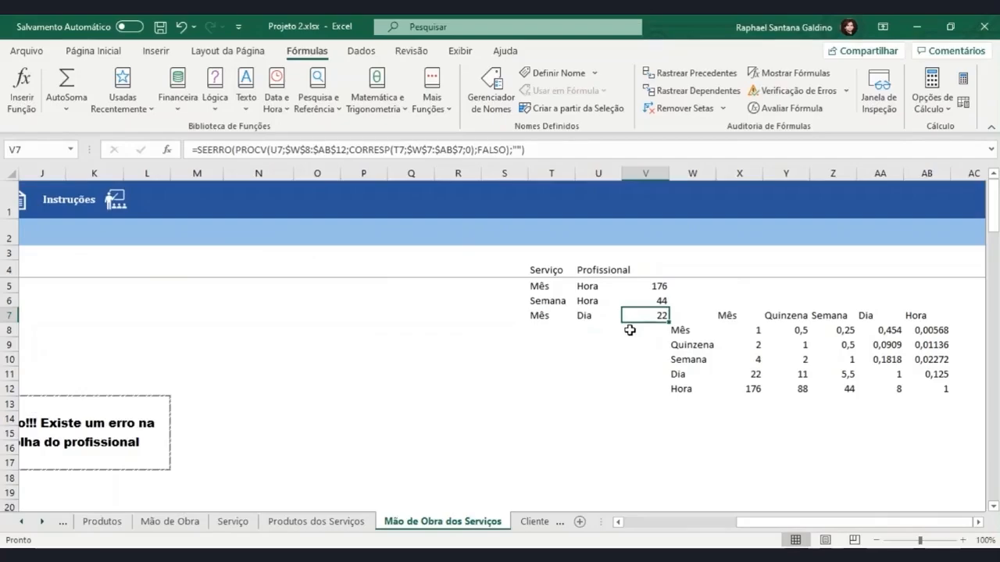
left_click_drag(660, 322, 636, 316)
Review how the units in T5:U7 and the conversion table W7:AB12 feed the factors in V5:V7
left_click_drag(547, 286, 635, 321)
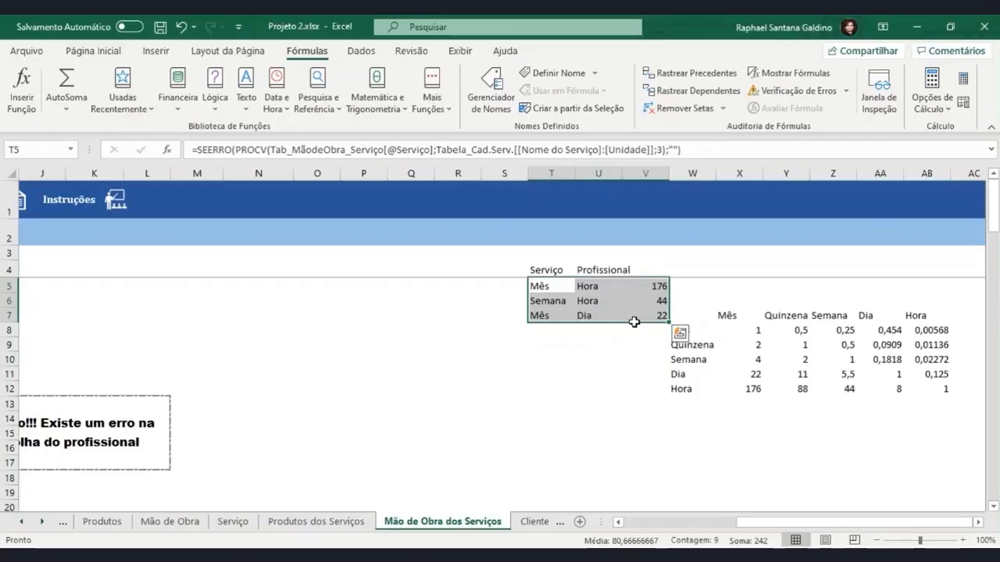
mouse_move(504, 172)
left_mouse_down()
mouse_move(946, 352)
mouse_move(951, 369)
left_mouse_up()
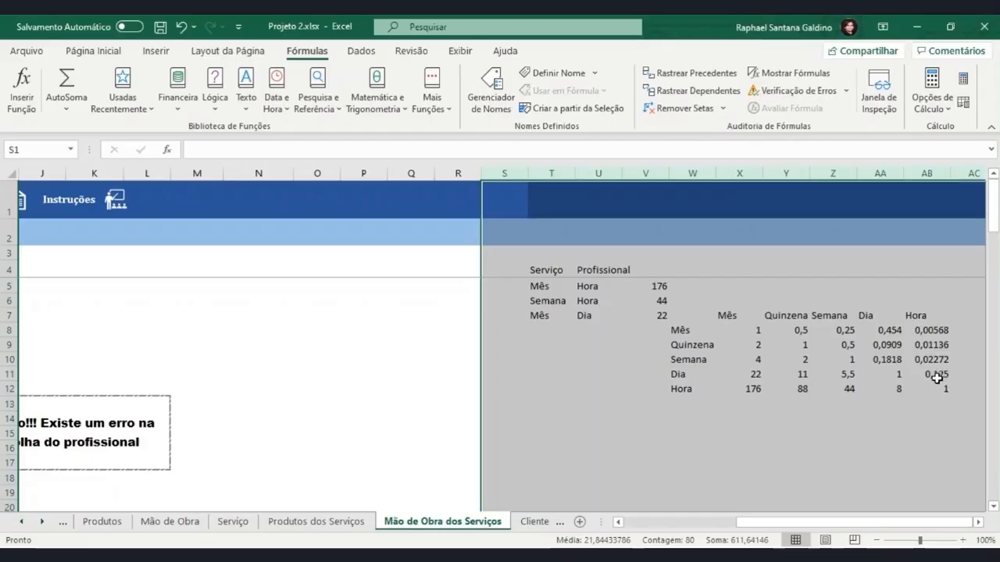
left_click(940, 376)
left_click_drag(938, 390, 693, 318)
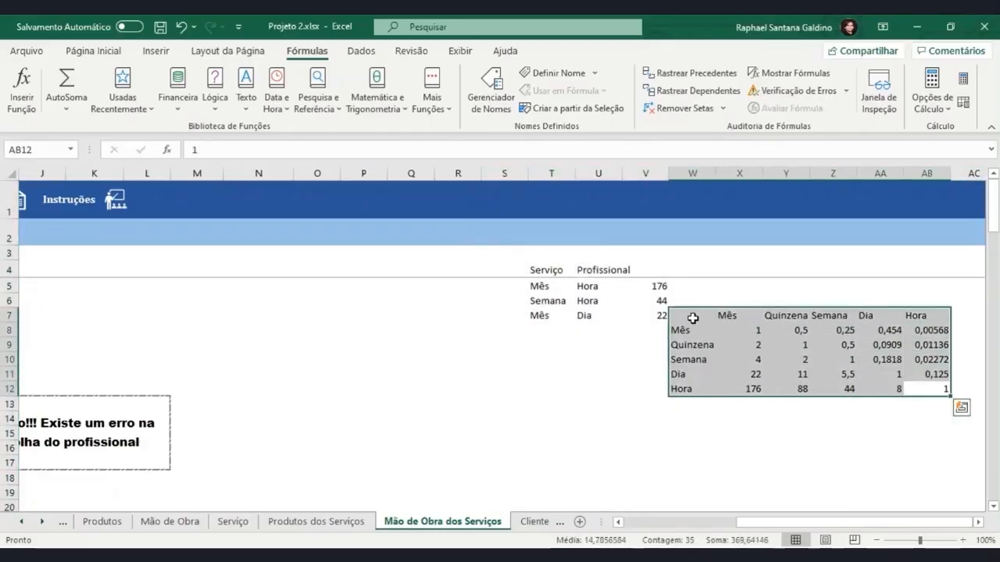
left_click_drag(617, 328, 551, 279)
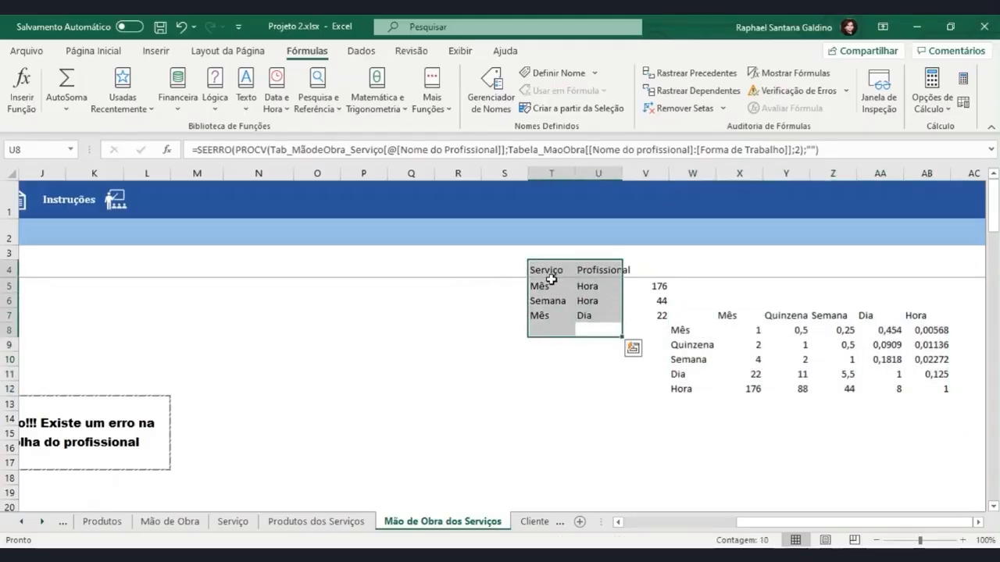
left_click_drag(653, 286, 651, 325)
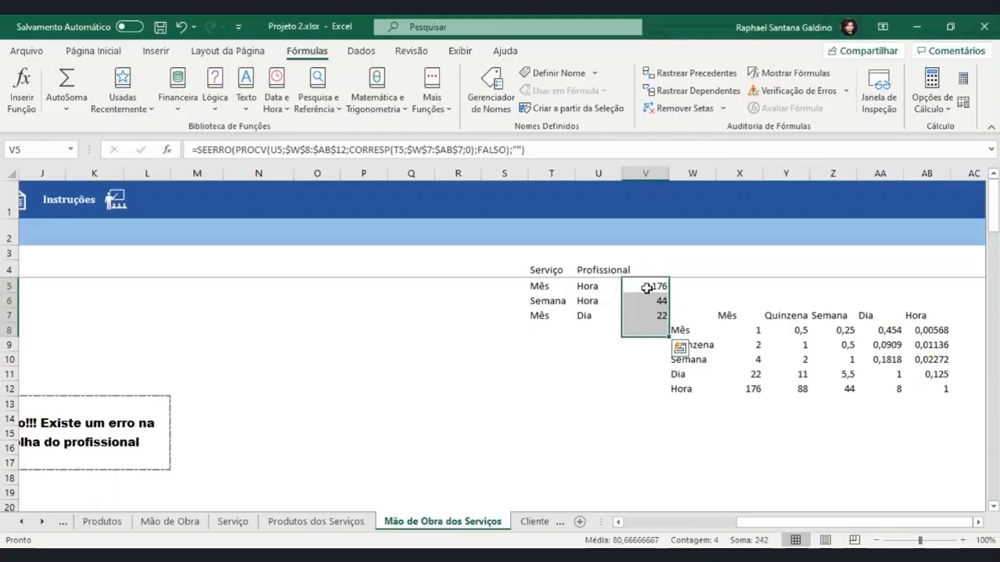
left_click(648, 289)
Replace the Valor (R$) entry in E5 with the start of a PROCV formula that looks up the row's Nome do Profissional
left_click_drag(731, 526, 649, 526)
left_click(418, 286)
type("200")
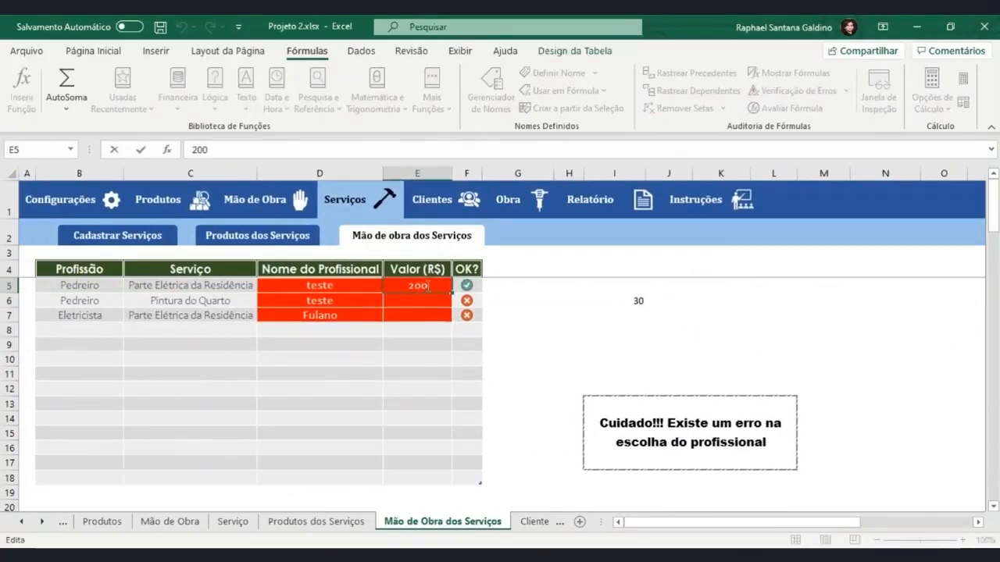
left_click_drag(428, 285, 400, 286)
type("=")
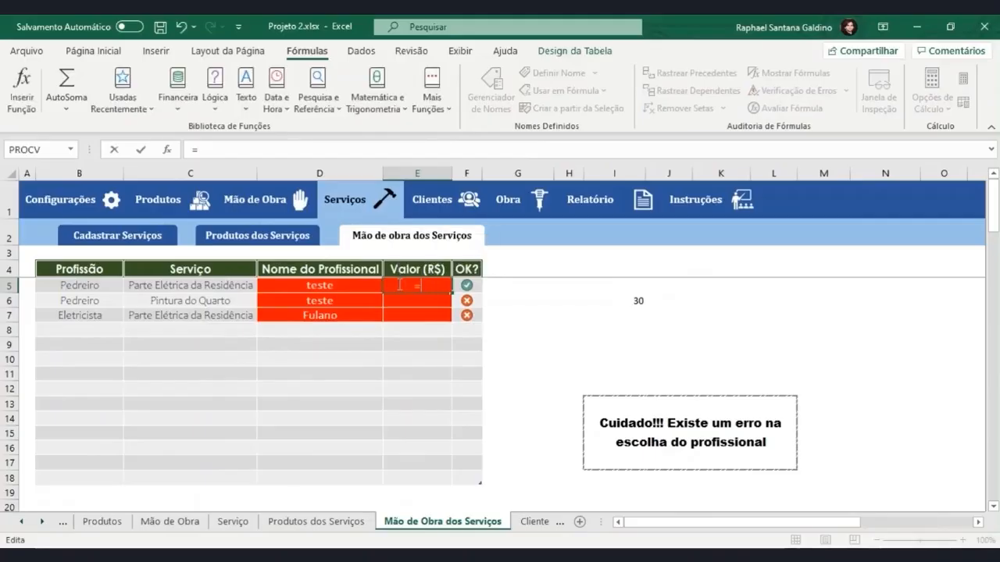
type("pr")
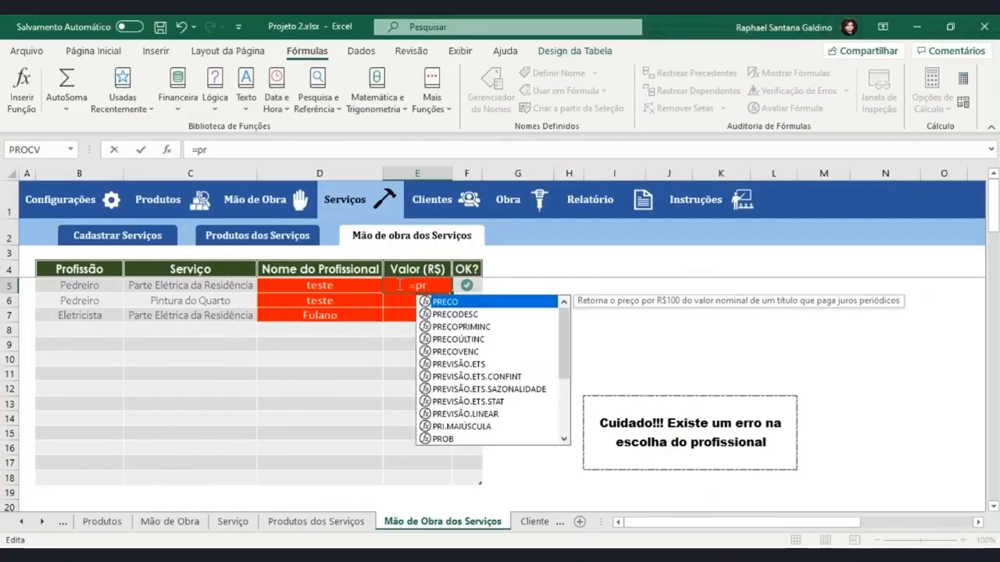
type("ocv")
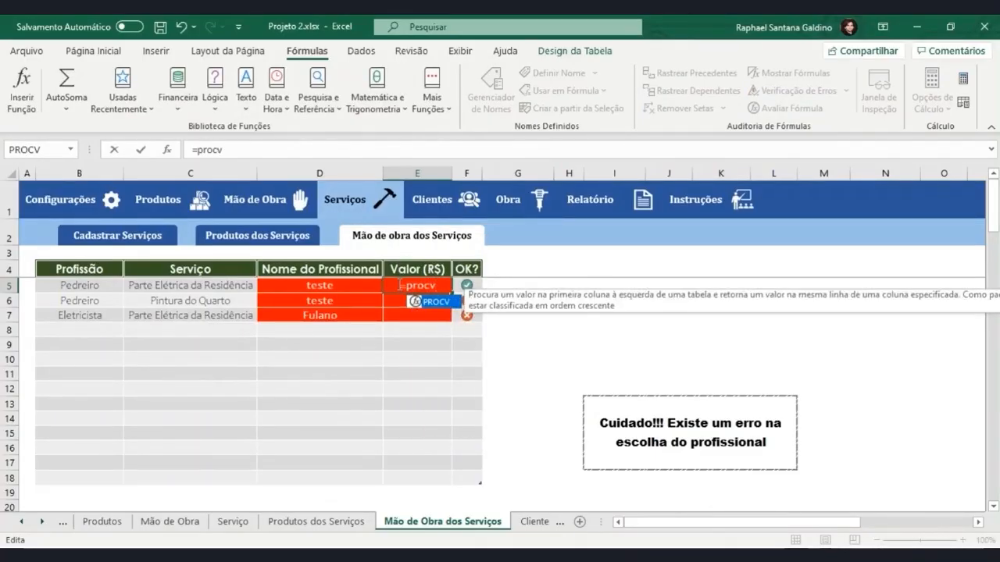
type("(")
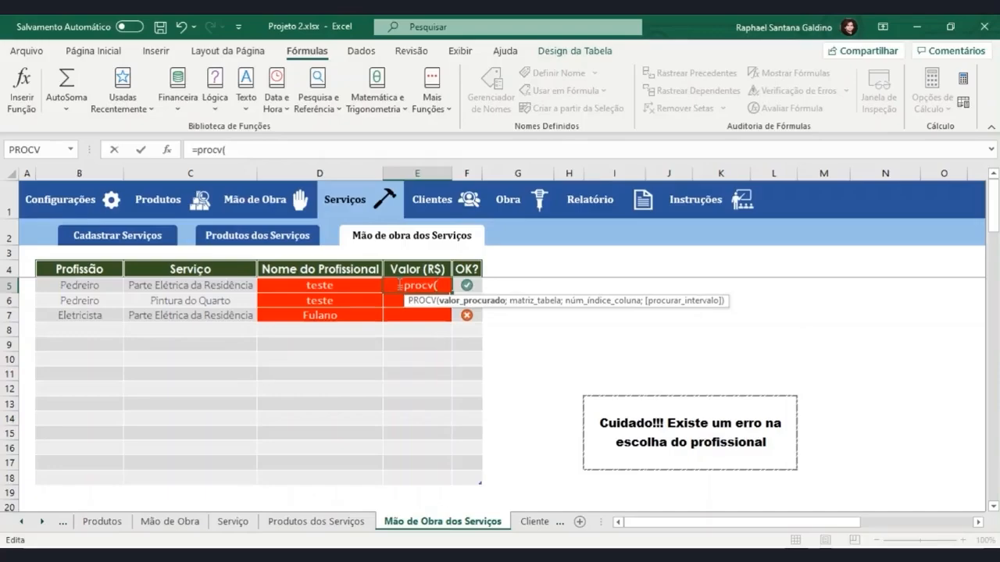
left_click(343, 286)
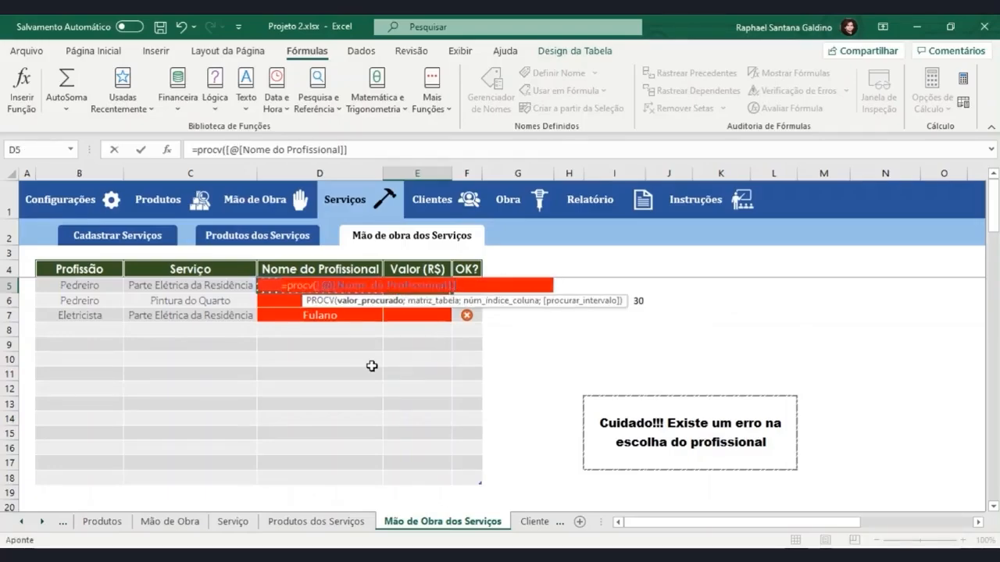
type(";")
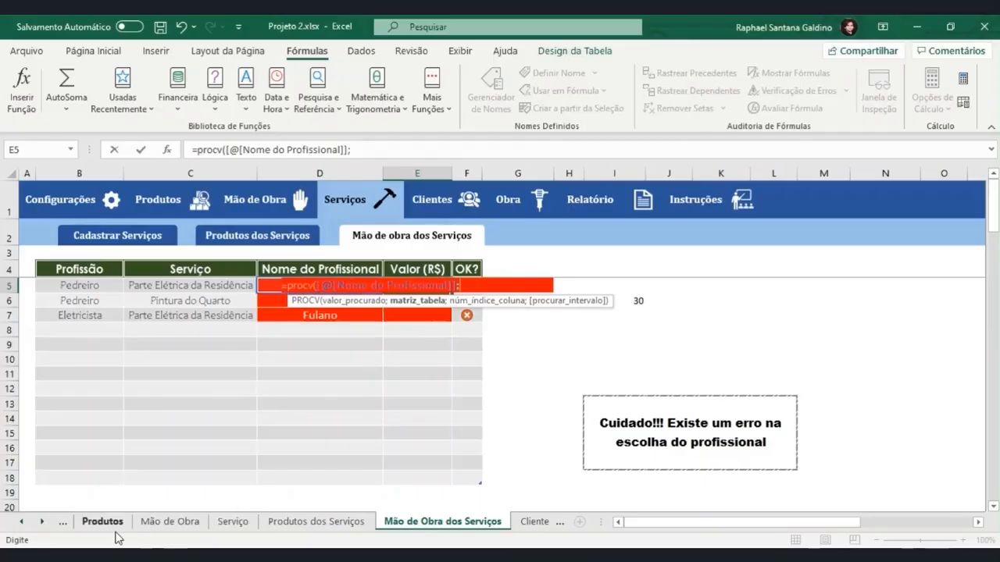
Complete the PROCV with Tabela_MaoObra from Nome do profissional to Valor (R$) as the table array and column index 3
left_click(156, 522)
left_click_drag(161, 288, 370, 491)
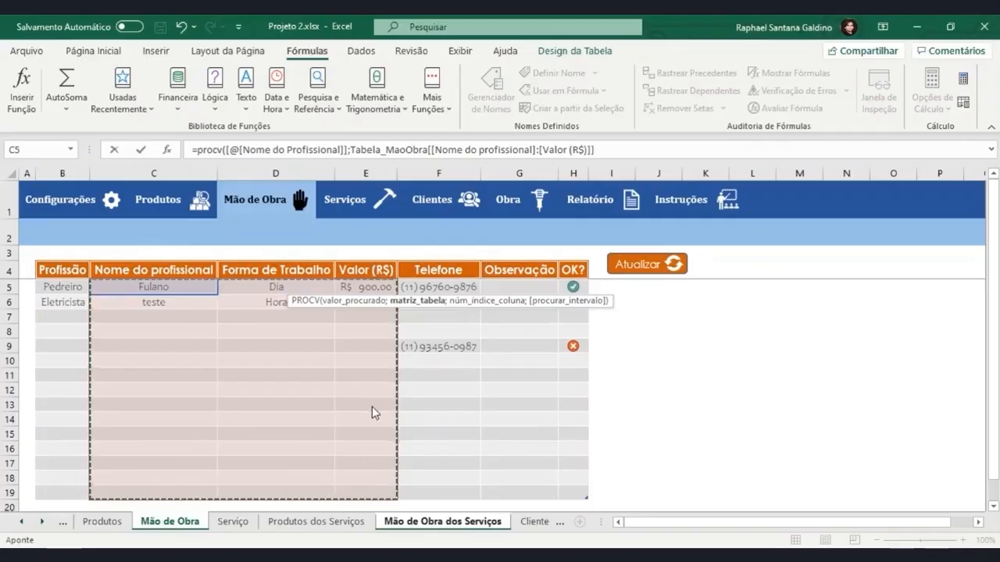
type(";")
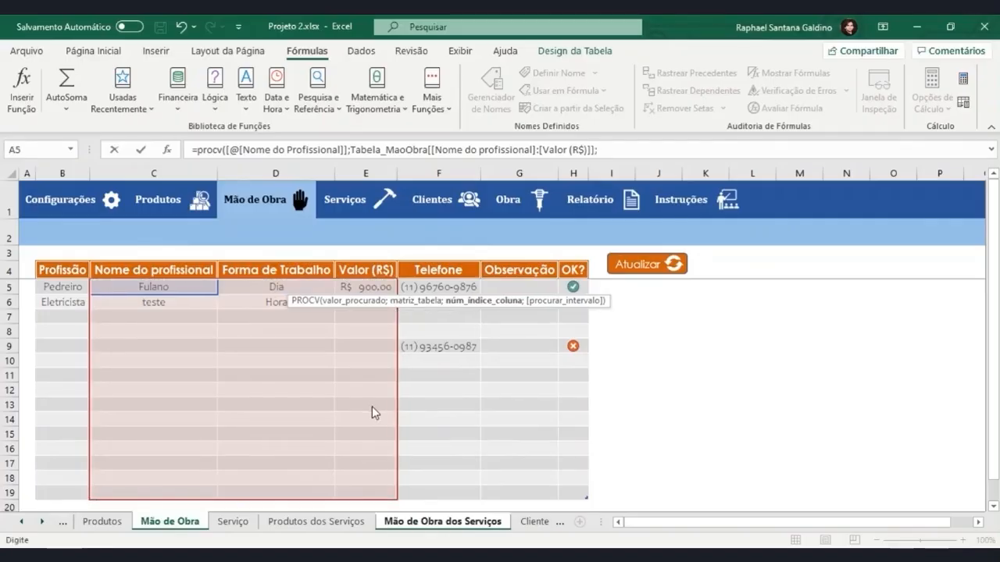
type("3")
key("Return")
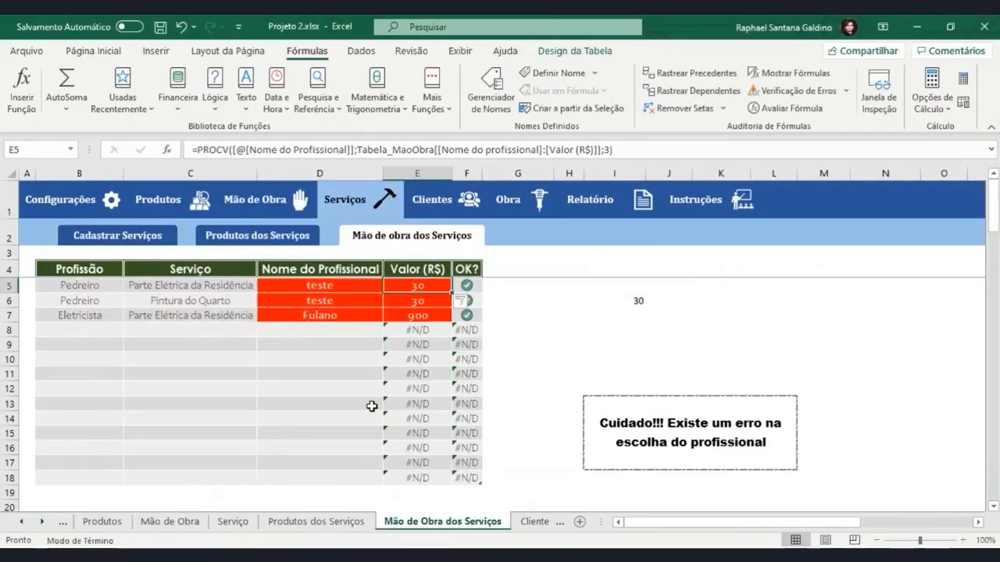
Extend the E5 formula to multiply the PROCV result by the conversion factor in V5
left_click(630, 150)
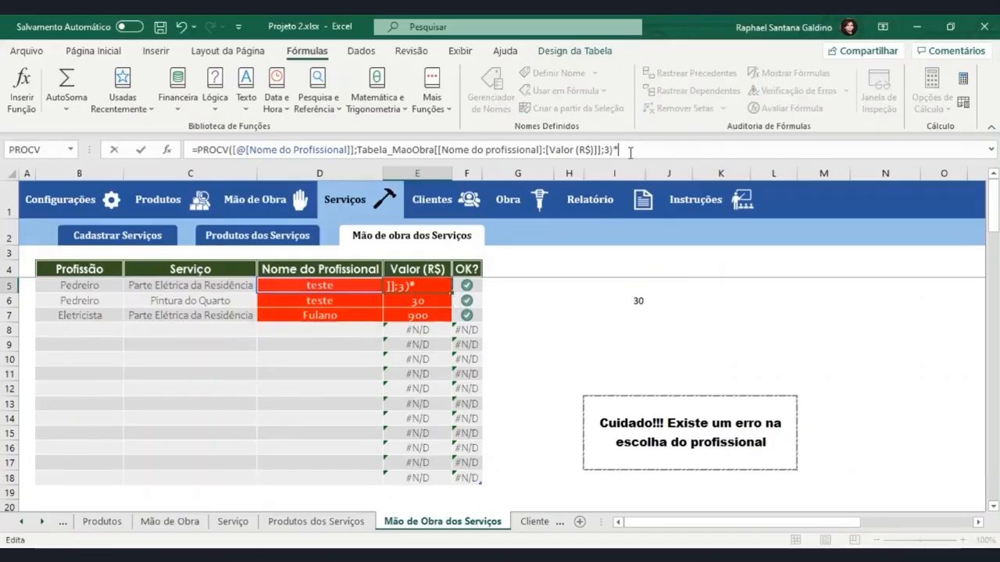
left_click_drag(664, 521, 769, 521)
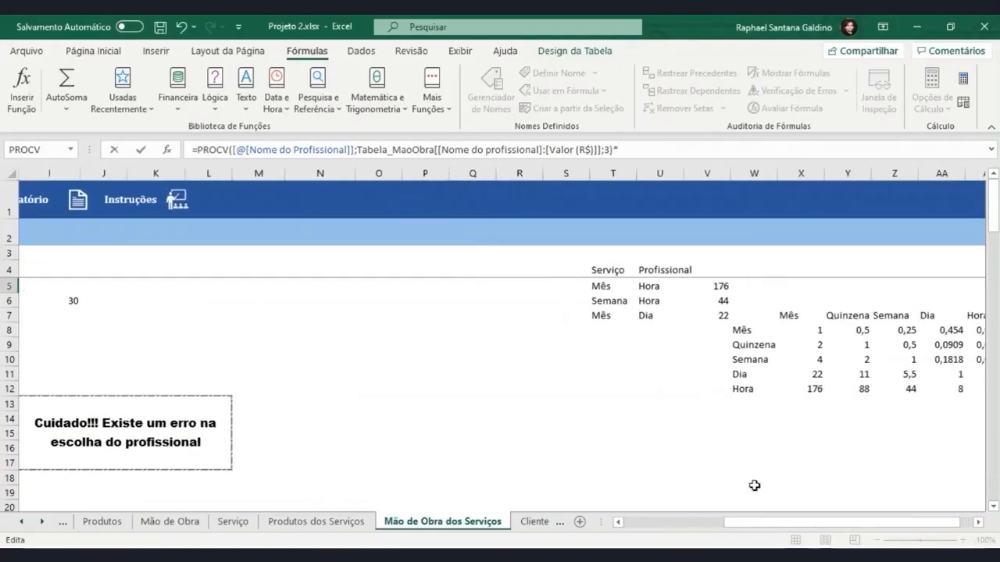
type("*")
left_click(706, 286)
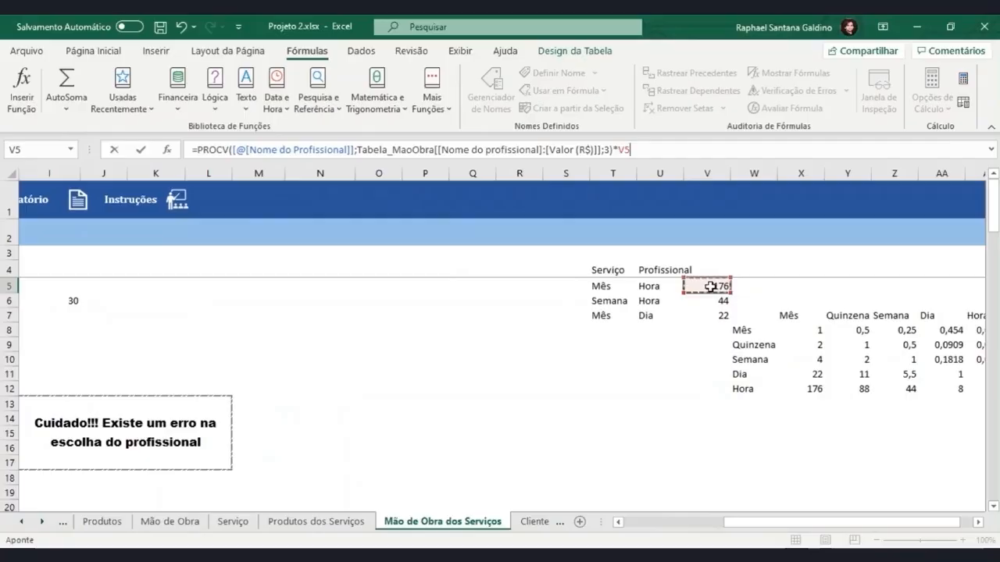
key("Return")
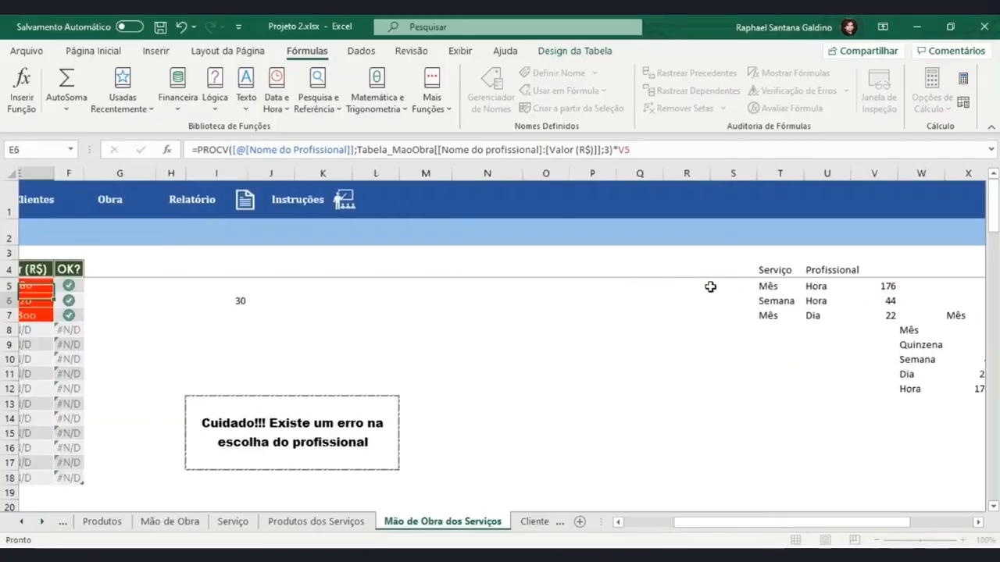
Change the Nome do Profissional in D5 to the first listed professional
left_click_drag(687, 522, 648, 532)
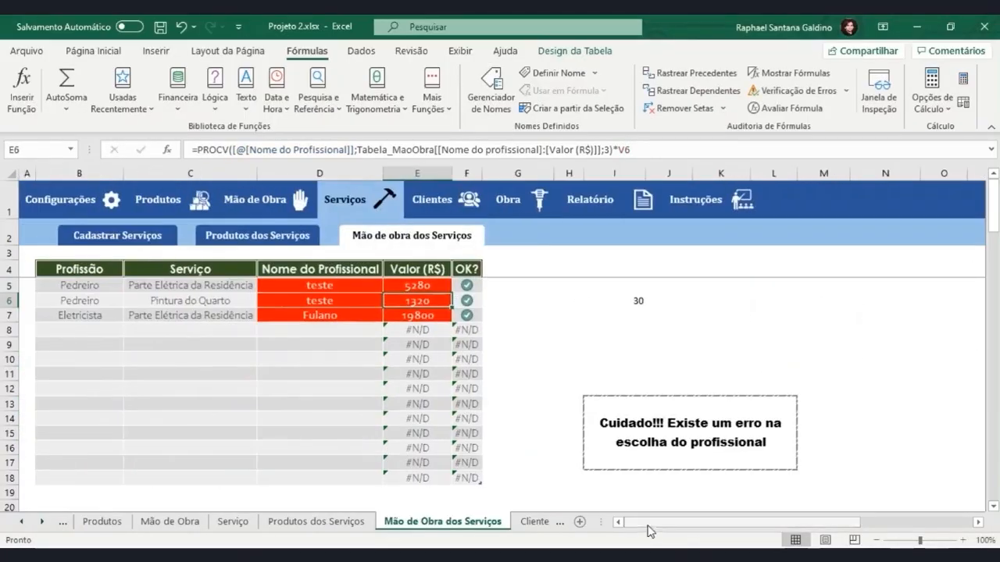
left_click(358, 284)
left_click(388, 286)
left_click(363, 300)
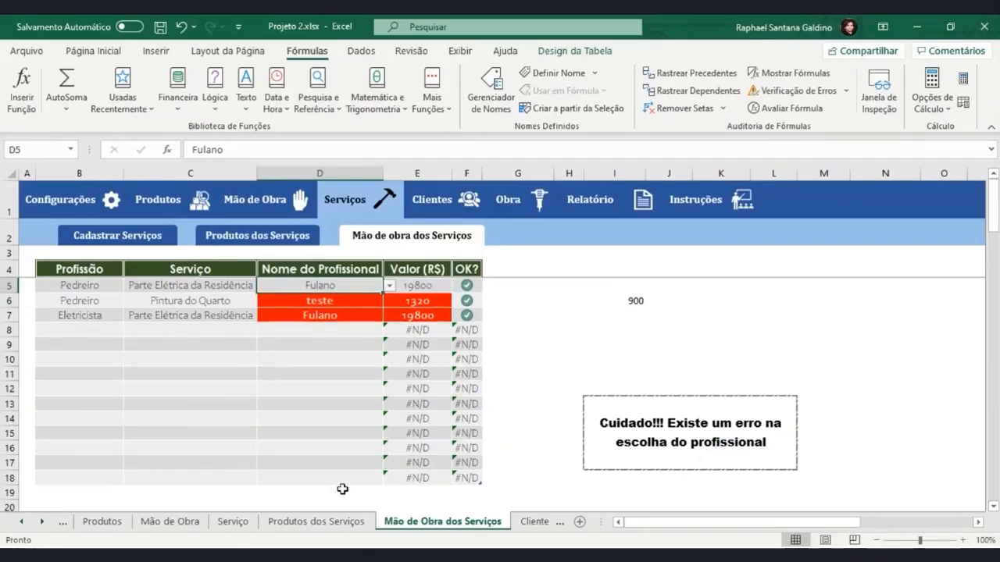
On the Mão de Obra sheet, set the Valor (R$) of the Pedreiro paid per Dia to 250
left_click(180, 522)
left_click(367, 292)
left_click(278, 288)
left_click(365, 289)
double_click(365, 289)
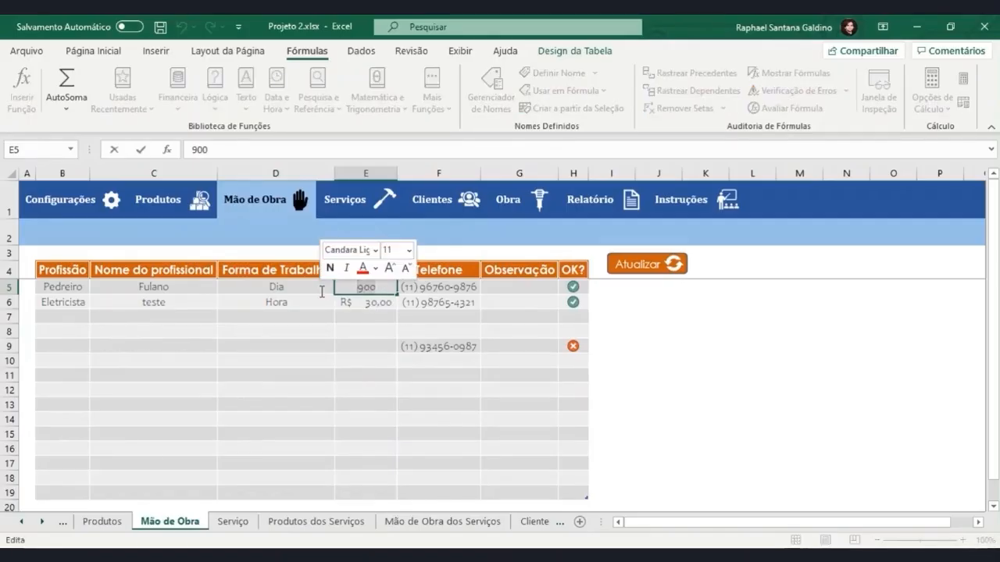
type("250")
key("Return")
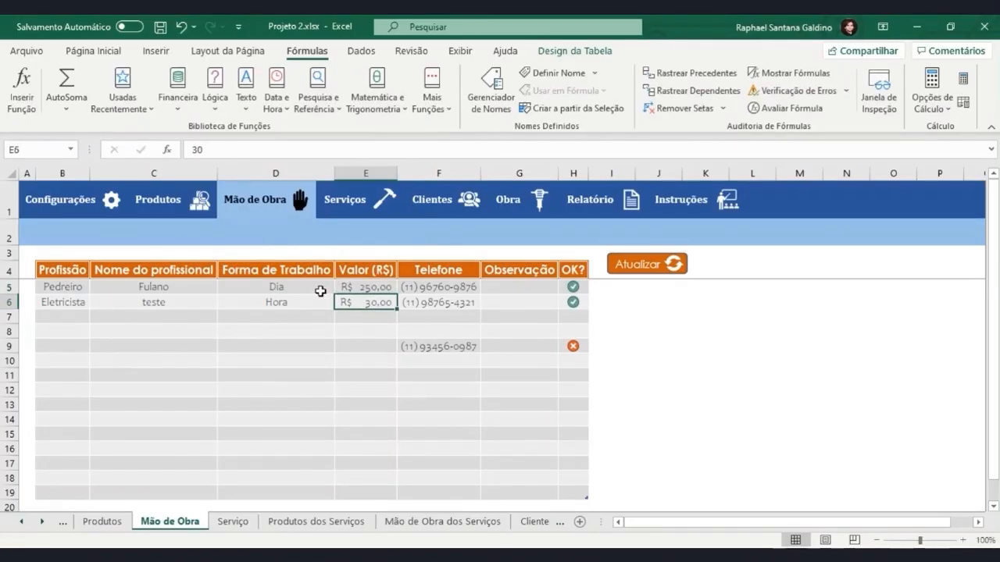
Check the recalculated Valor (R$) in E5 on the Mão de Obra dos Serviços sheet against its unit conversion in row 5
left_click(279, 524)
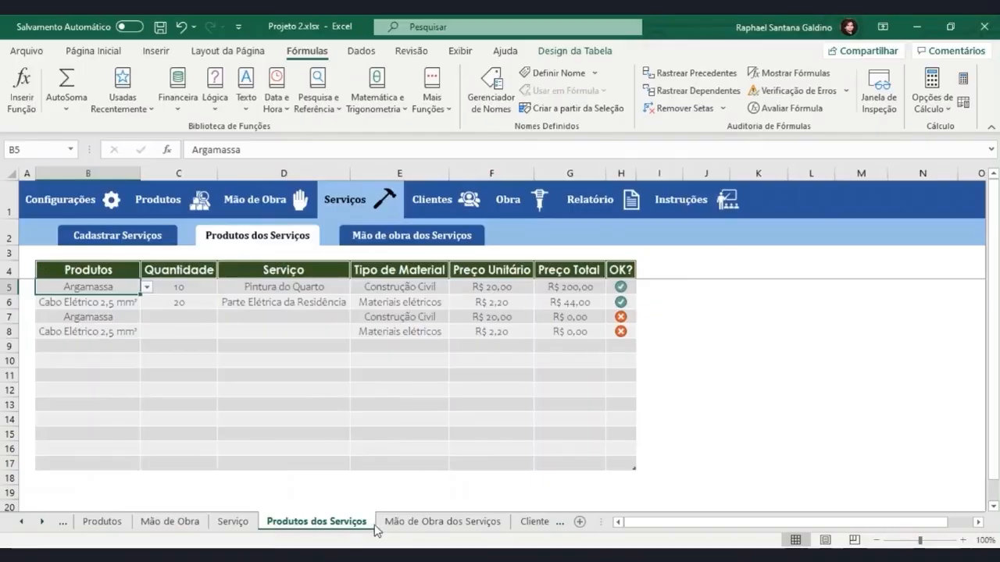
left_click(442, 522)
left_click(417, 288)
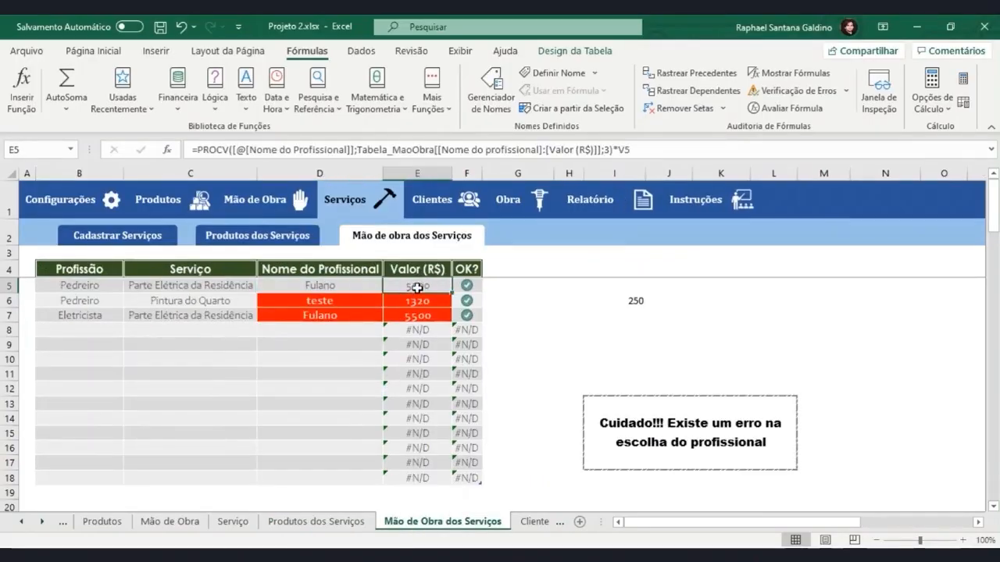
mouse_move(643, 524)
left_mouse_down()
mouse_move(729, 524)
mouse_move(629, 529)
left_mouse_up()
left_click(647, 286)
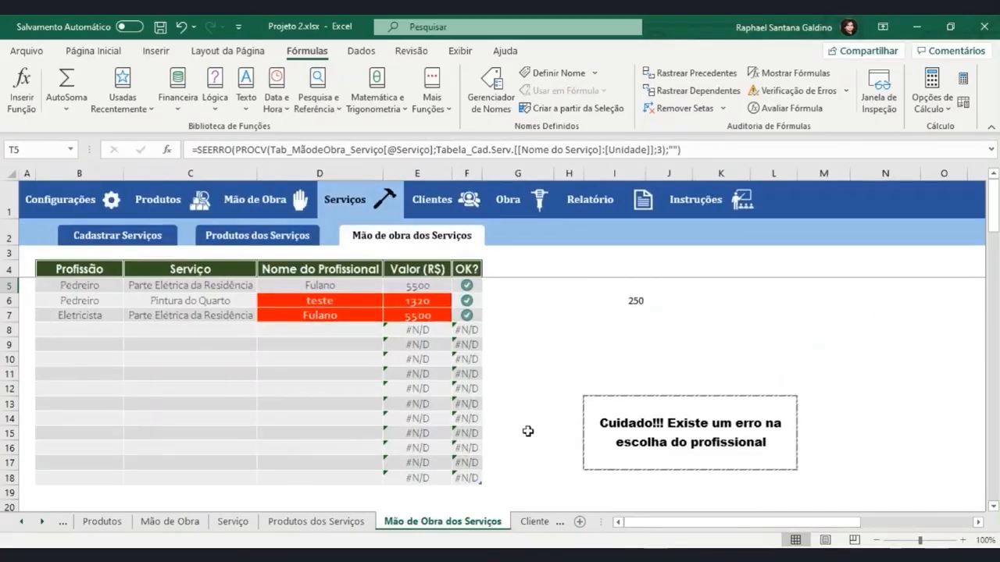
Delete the test lookup in I6 and wrap the Valor (R$) formula from E5 down in SEERRO, returning empty text on error
left_click(627, 303)
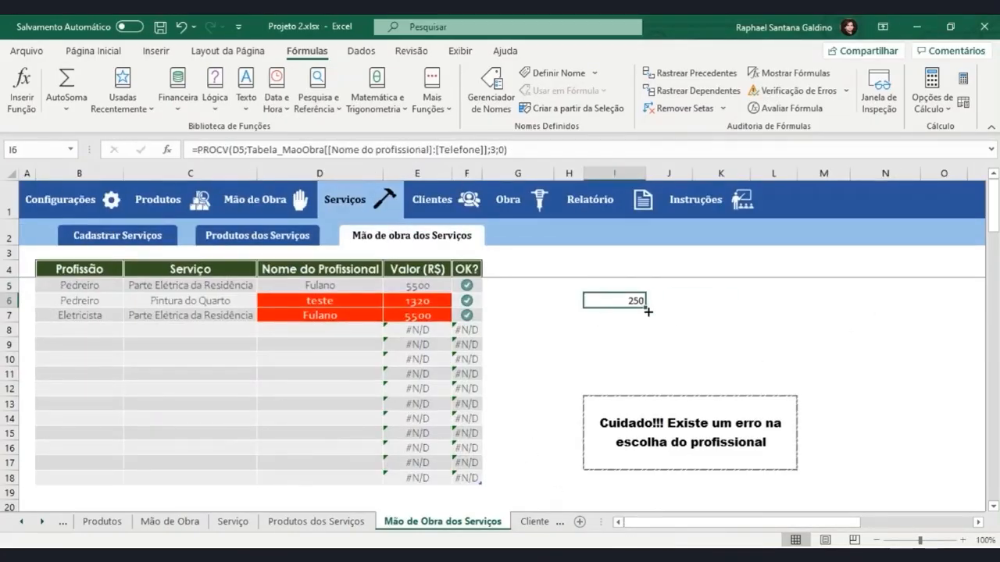
key("Delete")
left_click_drag(419, 290, 410, 462)
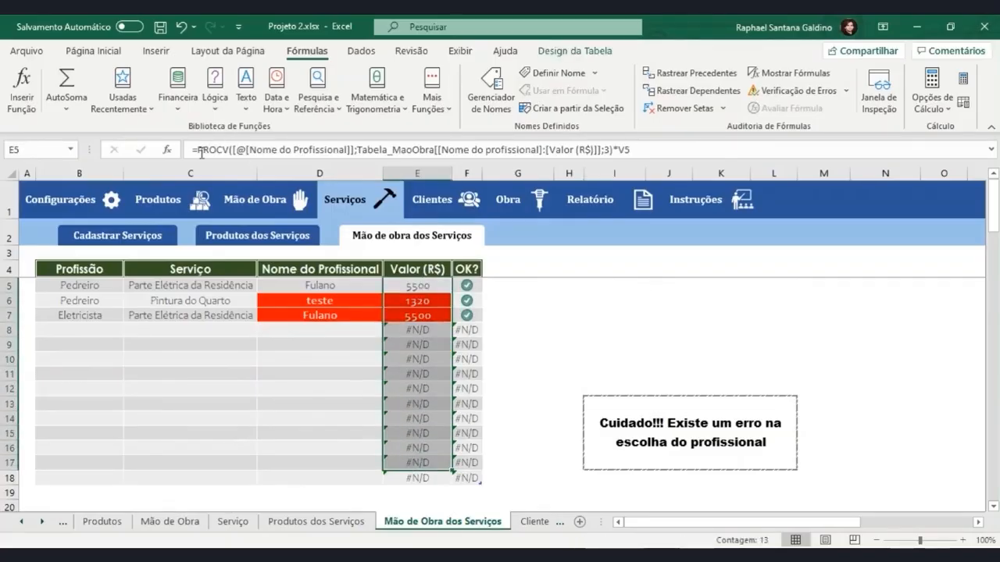
left_click(201, 150)
type("Se")
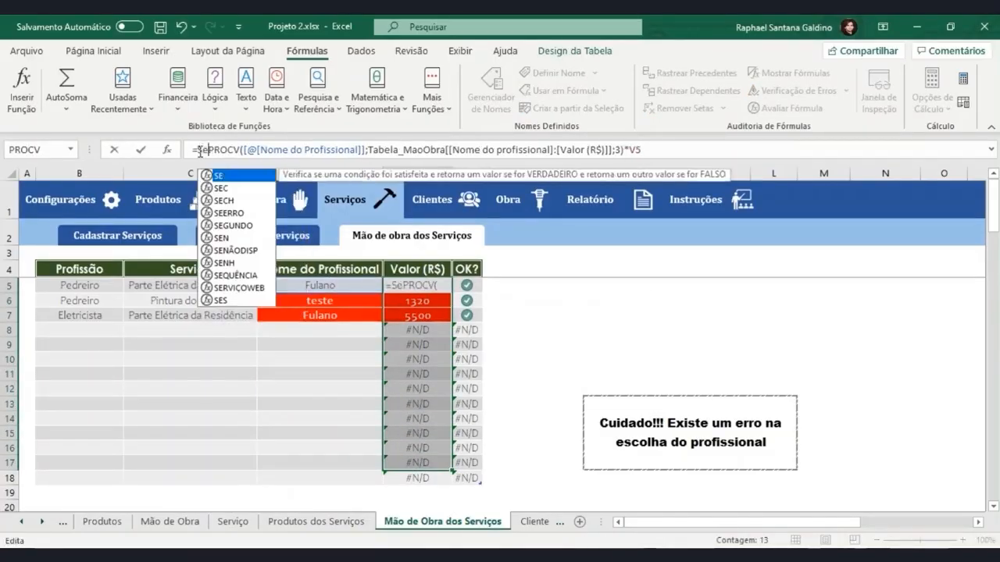
type("erro(")
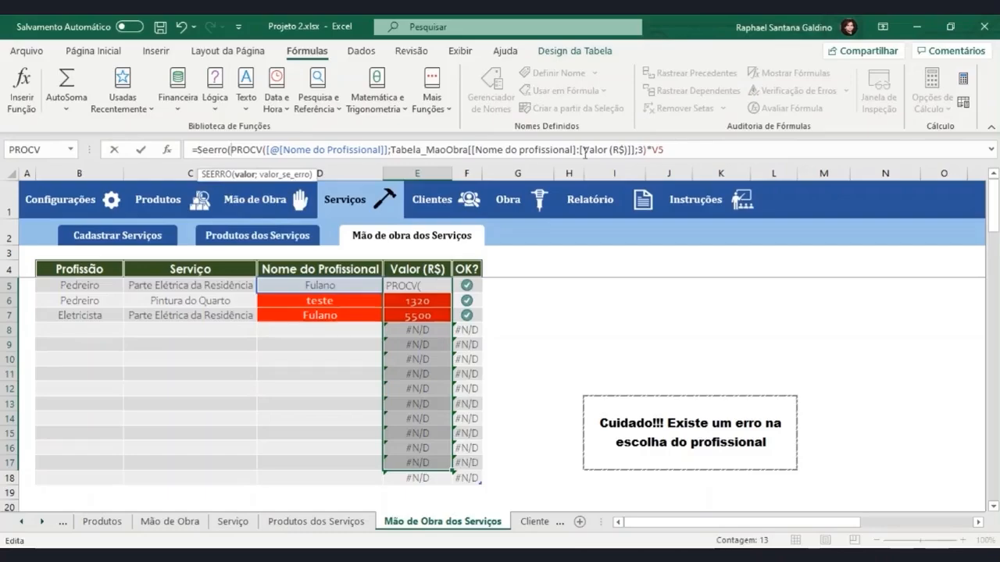
left_click(665, 151)
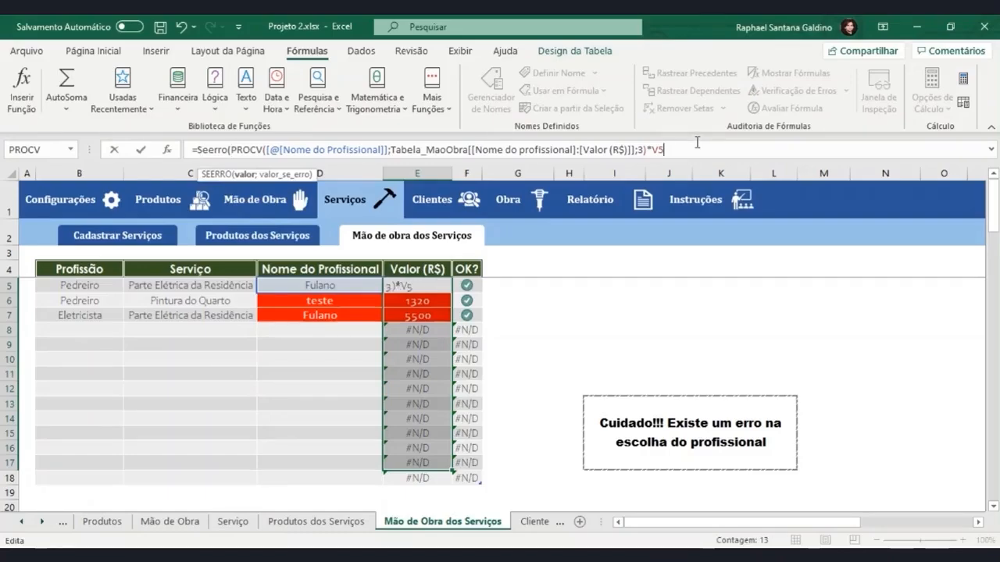
type(");\"")
key("Return")
Format the values in the Valor (R$) column as Moeda
left_click(93, 51)
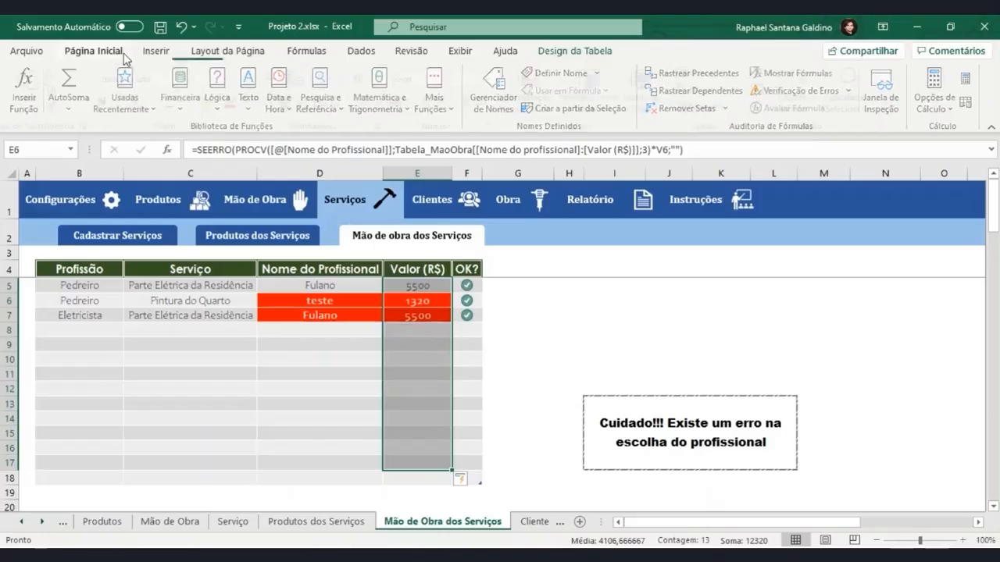
left_click(491, 78)
left_click(481, 176)
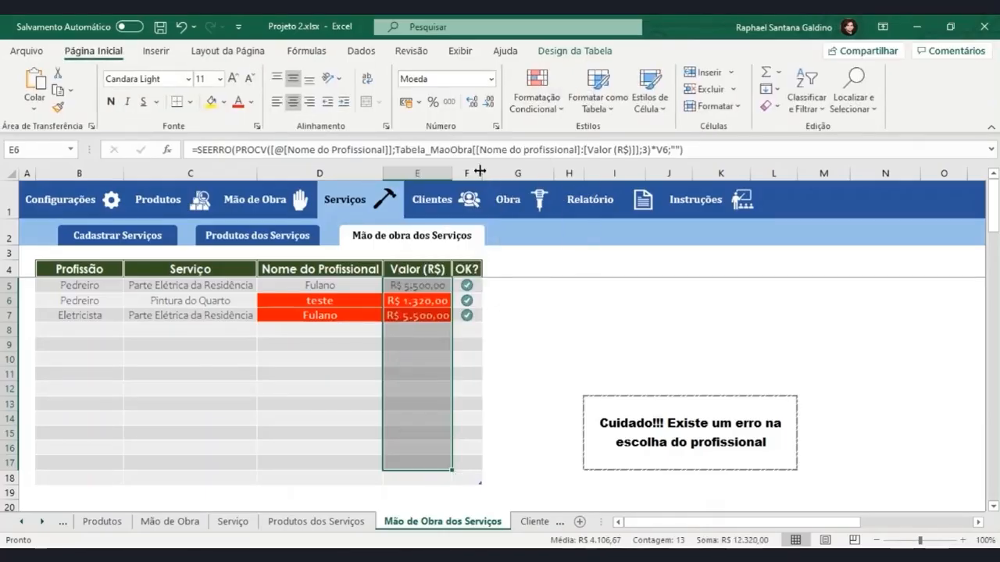
left_click(540, 333)
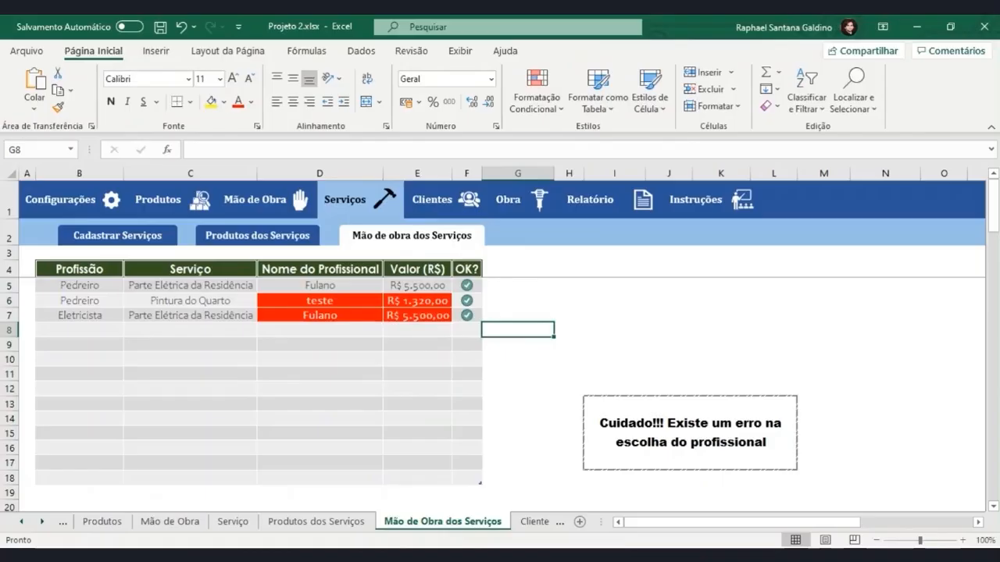
Change the Nome do Profissional in D6 to the first listed professional and in D7 to teste
left_click(367, 299)
left_click(389, 301)
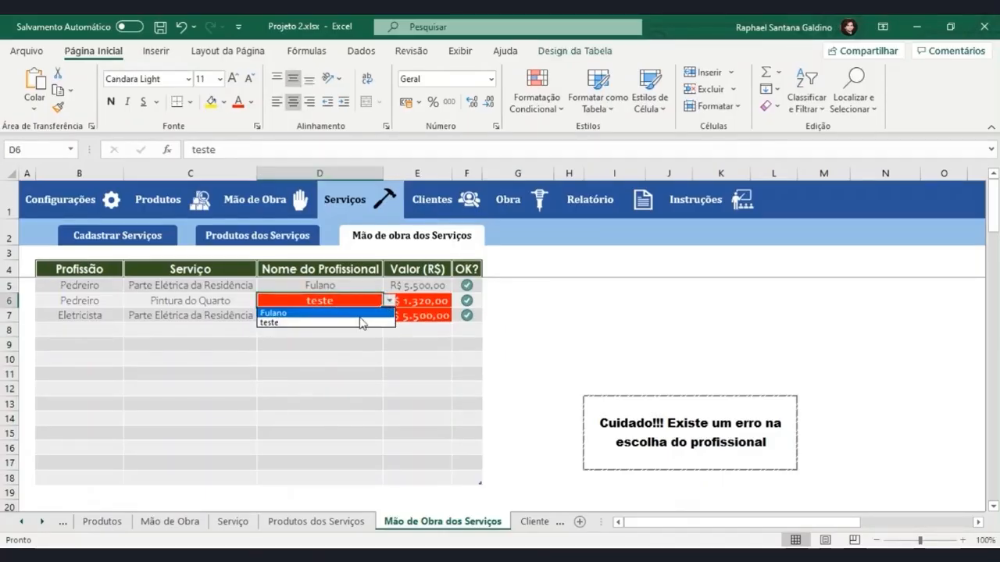
left_click(361, 312)
left_click(370, 316)
left_click(389, 315)
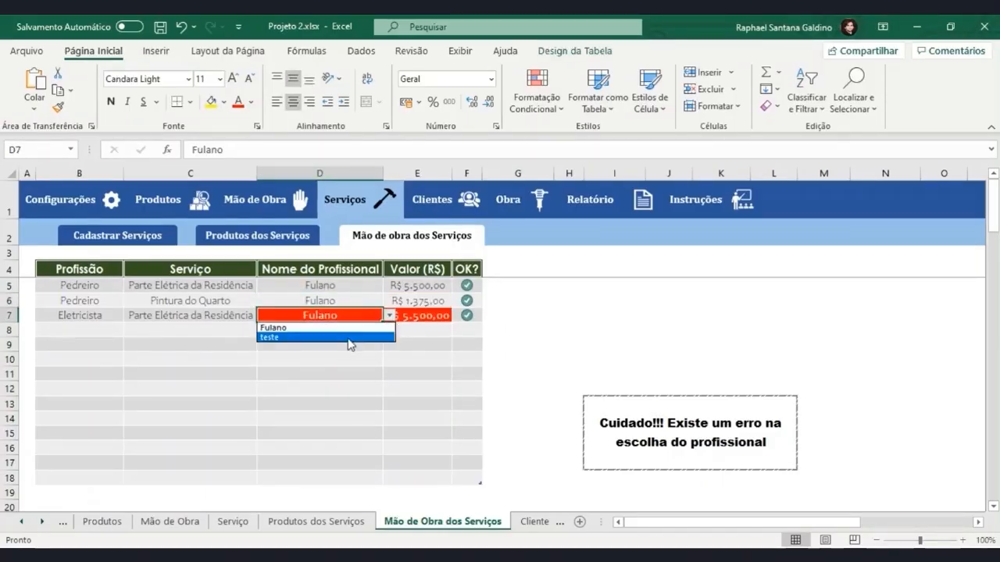
left_click(281, 336)
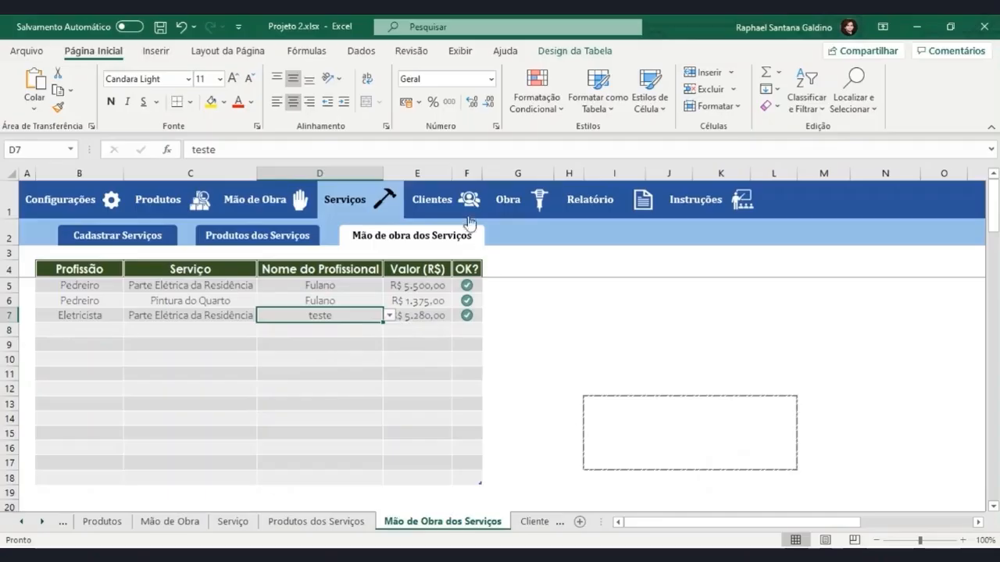
Widen the Valor (R$) column slightly and hide all columns from P to the end of the sheet
left_click_drag(452, 172, 474, 173)
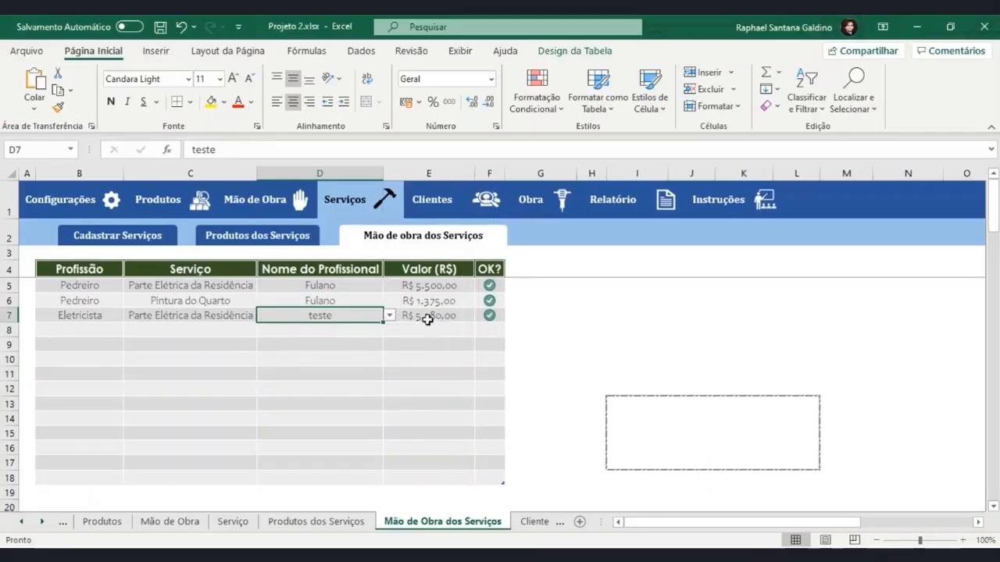
left_click(962, 175)
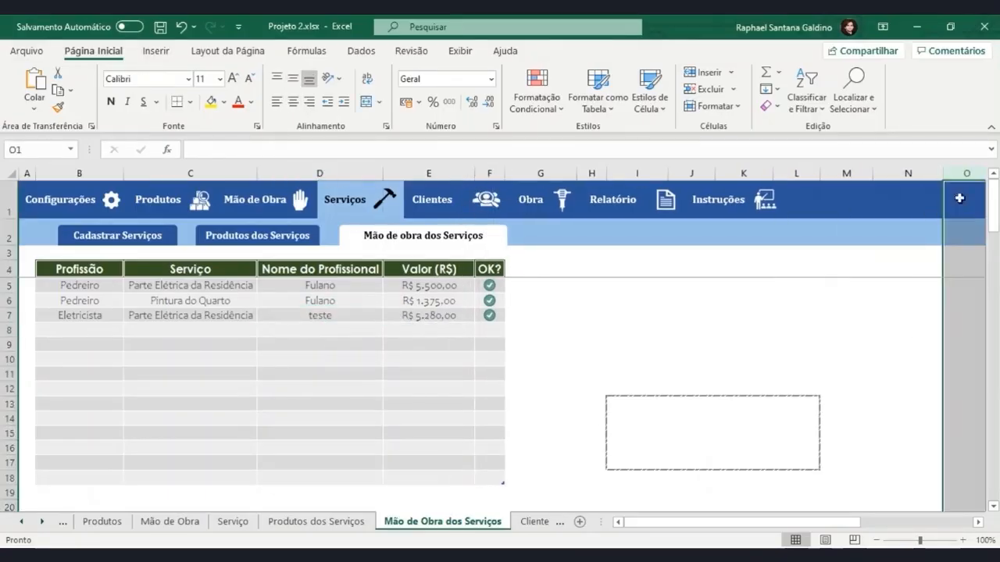
left_click_drag(787, 529, 825, 528)
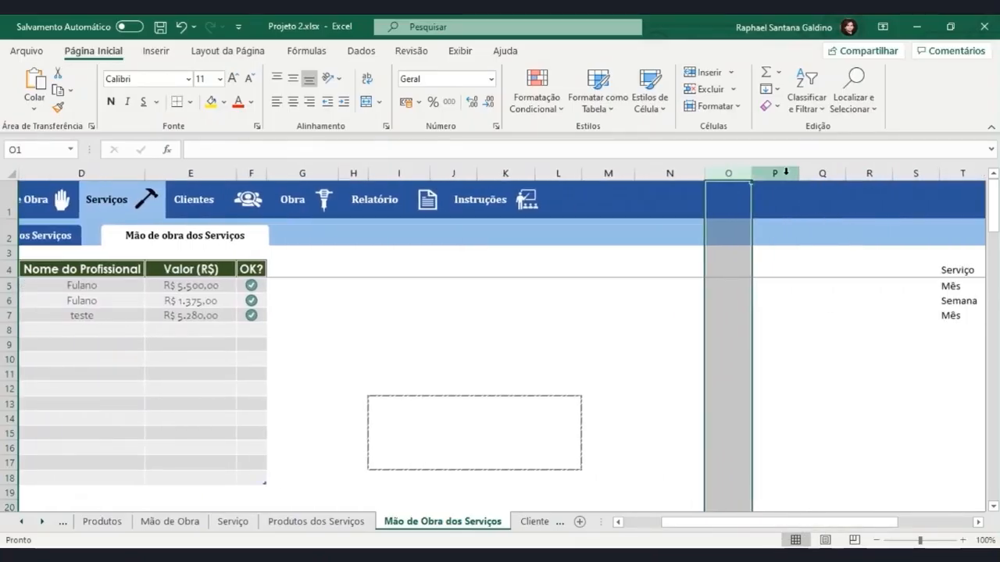
left_click(786, 173)
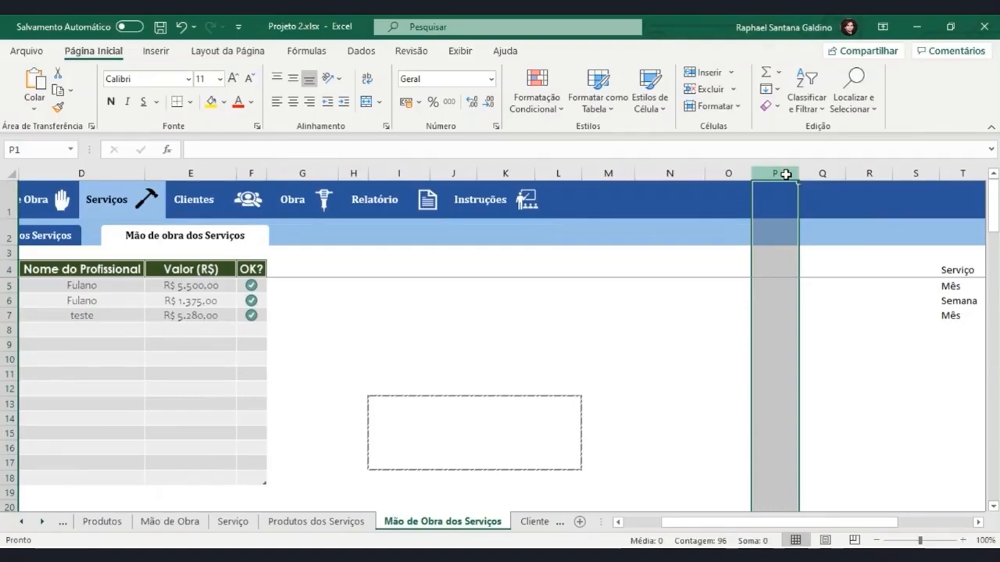
key("ctrl+shift+Right")
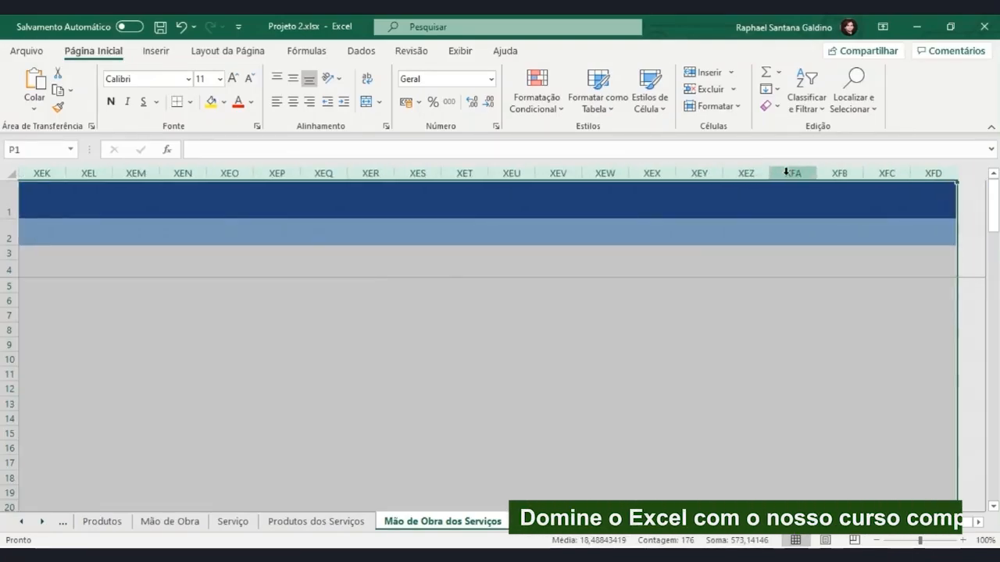
right_click(786, 172)
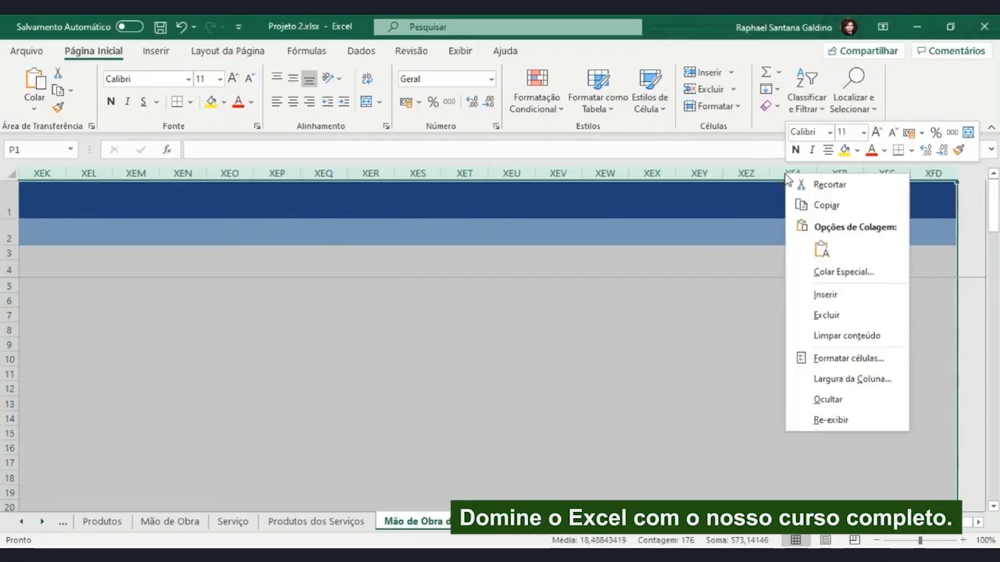
left_click(864, 401)
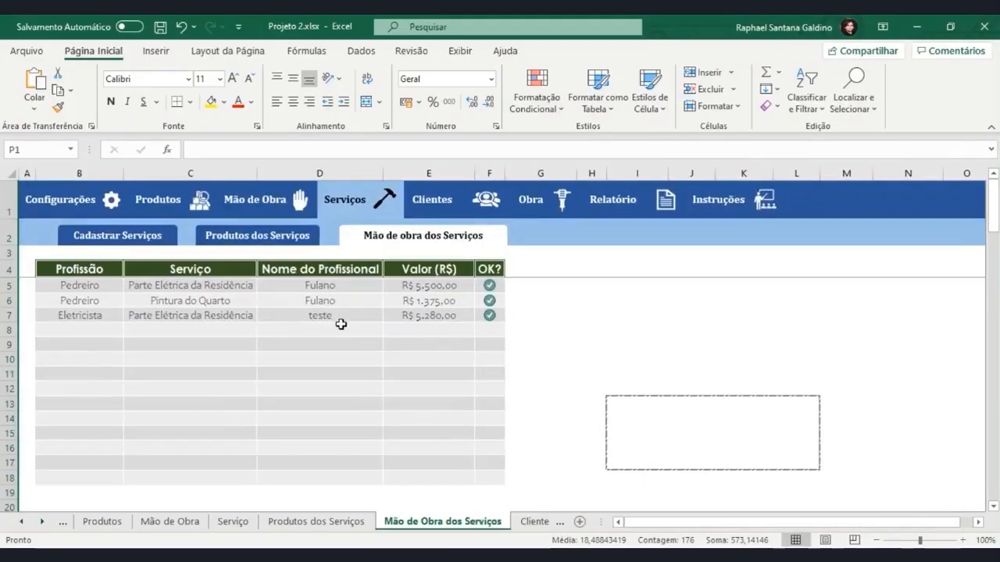
Fill row 8 with the profession Eletricista, the service Parte Elétrica da Residência and the professional teste, and check the formula in E8
left_click(109, 331)
left_click(132, 333)
left_click(109, 341)
left_click(233, 331)
left_click(263, 331)
left_click(227, 341)
left_click(319, 330)
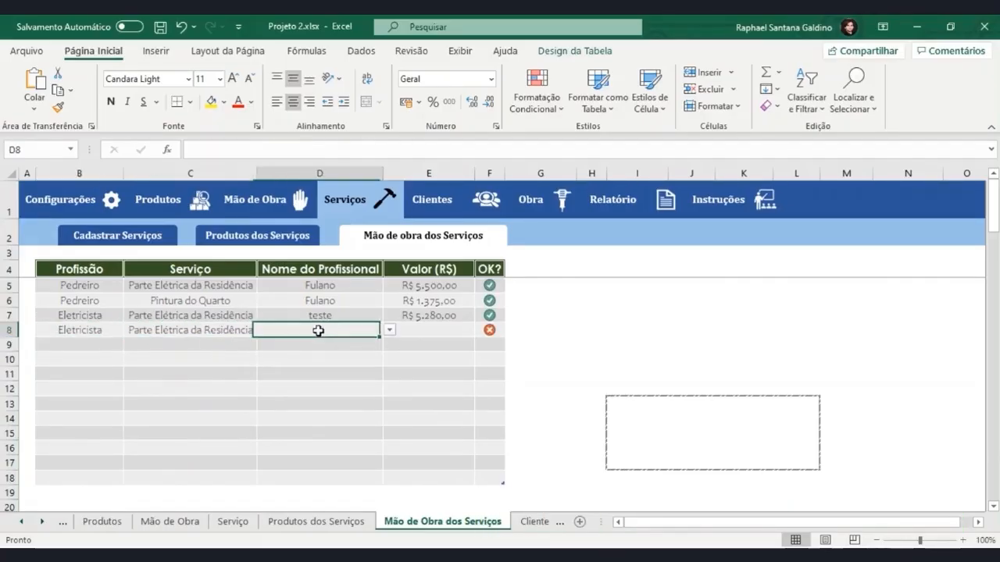
left_click(389, 330)
left_click(343, 352)
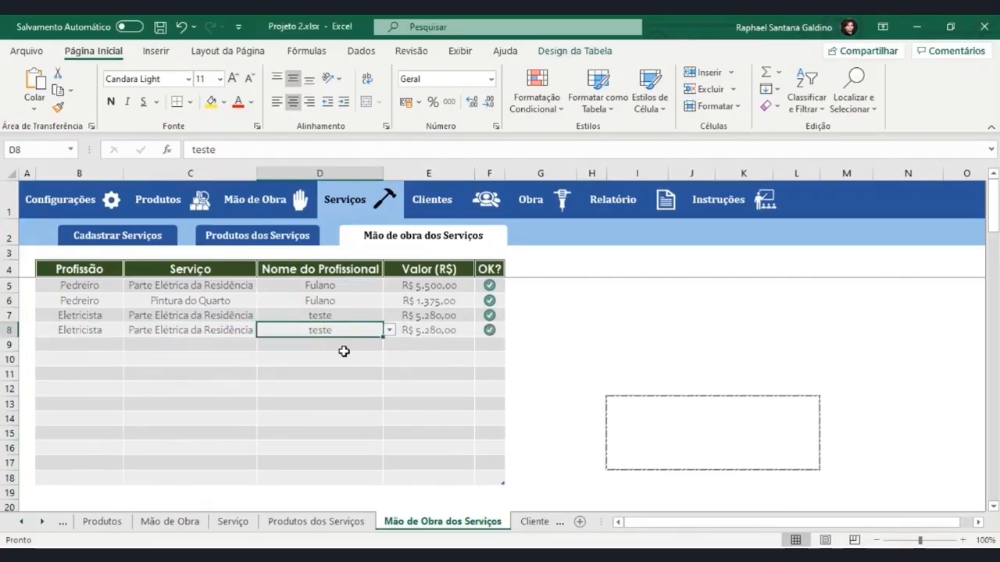
left_click(414, 328)
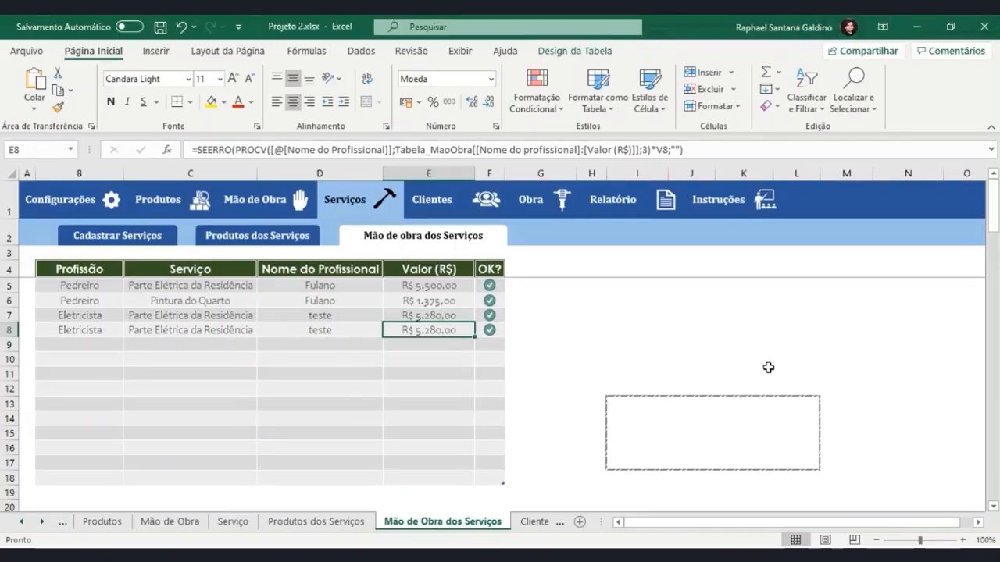
On the Produtos dos Serviços sheet, select and copy all the navigation buttons in the header
left_click(282, 238)
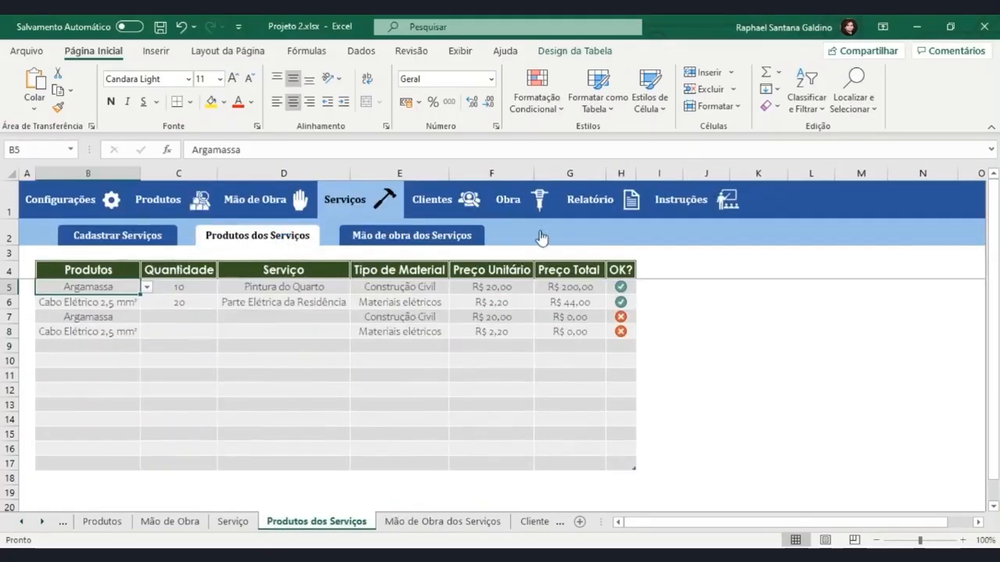
left_click(710, 200, "ctrl")
left_click(629, 205, "ctrl")
left_click(542, 204, "ctrl")
left_click(453, 202, "ctrl")
left_click(363, 200, "ctrl")
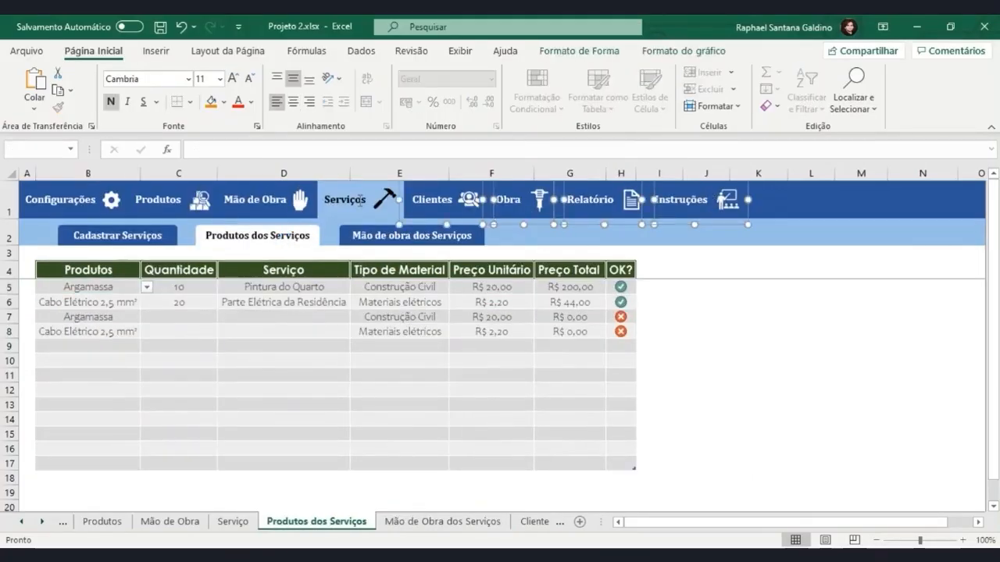
left_click(277, 202, "ctrl")
left_click(178, 199, "ctrl")
left_click(110, 237, "ctrl")
left_click(266, 238, "ctrl")
left_click(368, 240, "ctrl")
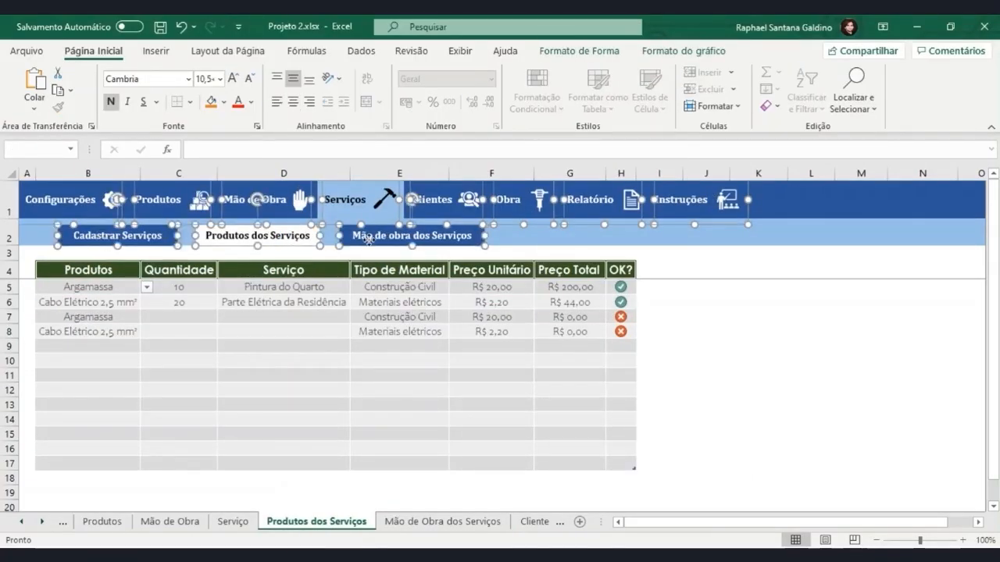
On the Mão de Obra dos Serviços sheet, delete all the existing navigation buttons from the header
left_click(397, 522)
left_click(425, 238)
left_click(547, 200, "ctrl")
left_click(617, 200, "ctrl")
left_click(715, 200, "ctrl")
left_click(383, 200, "ctrl")
left_click(258, 200, "ctrl")
left_click(260, 238, "ctrl")
left_click(164, 202, "ctrl")
left_click(117, 235, "ctrl")
left_click(79, 211, "ctrl")
key("Delete")
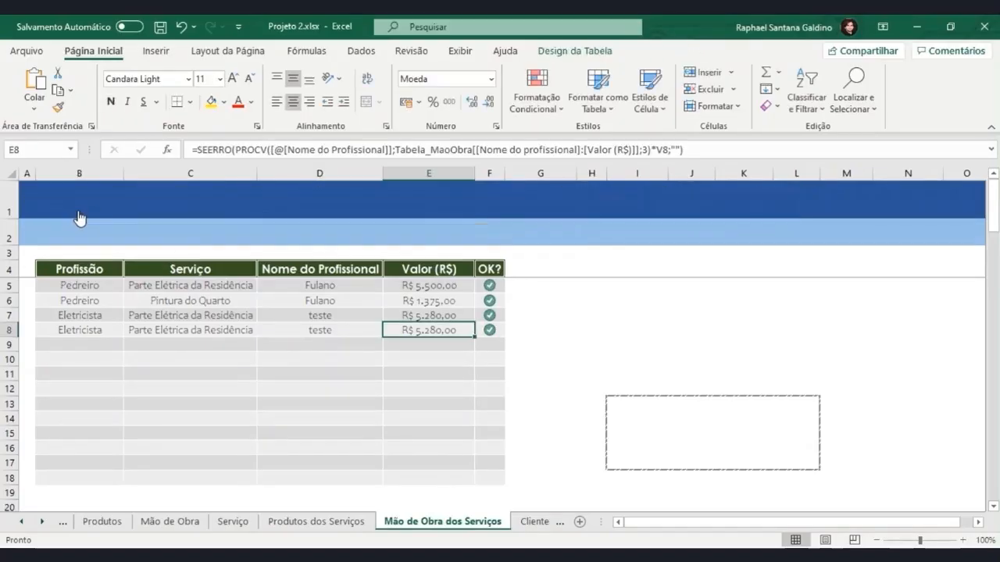
Paste the copied navigation buttons and position them in the blue header of the Mão de Obra dos Serviços sheet
key("ctrl+v")
left_click_drag(602, 388, 243, 239)
left_click(586, 290)
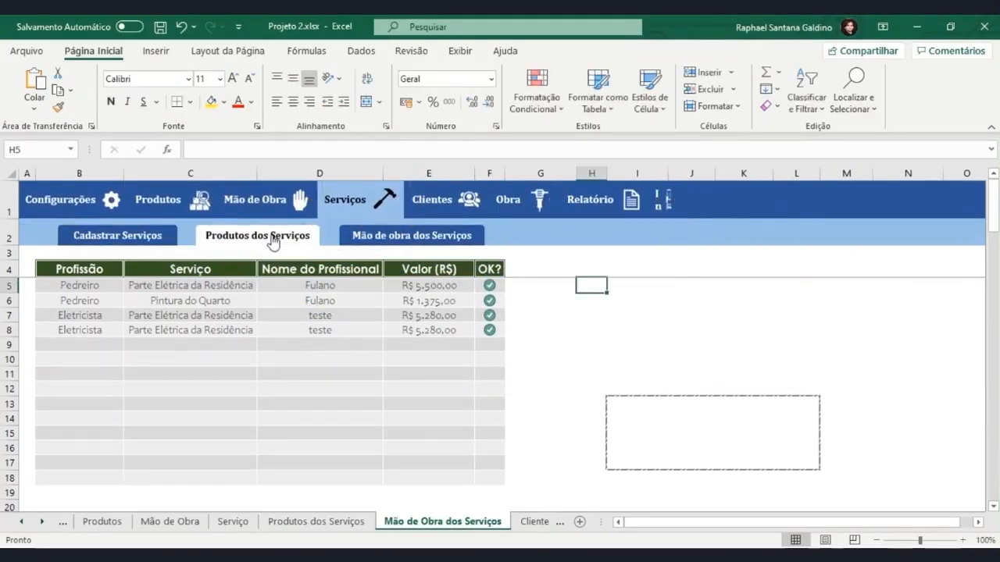
Recolour the Produtos dos Serviços button with a blue fill and white text to match the inactive buttons
left_click(273, 238)
left_click(224, 101)
left_click(261, 162)
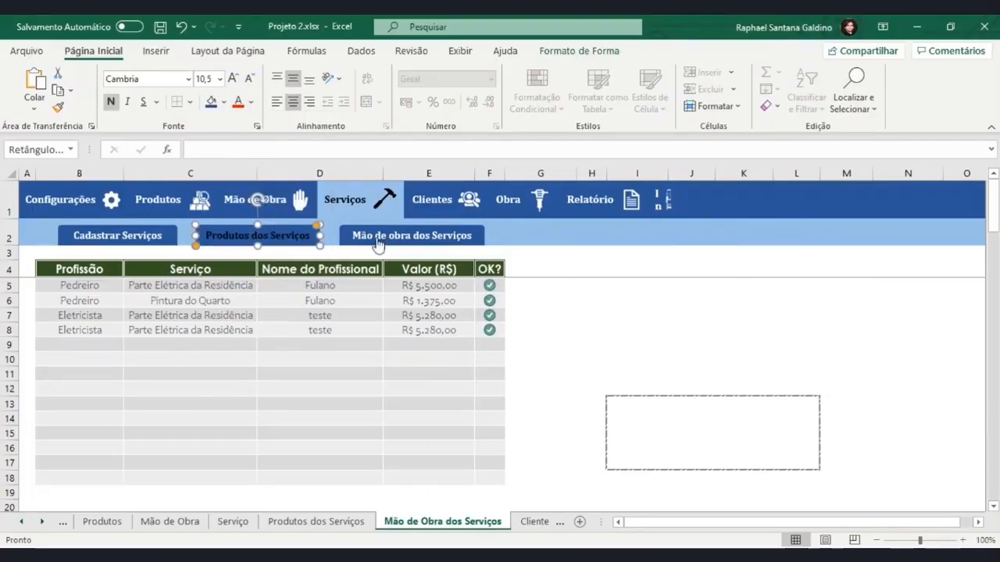
left_click(253, 103)
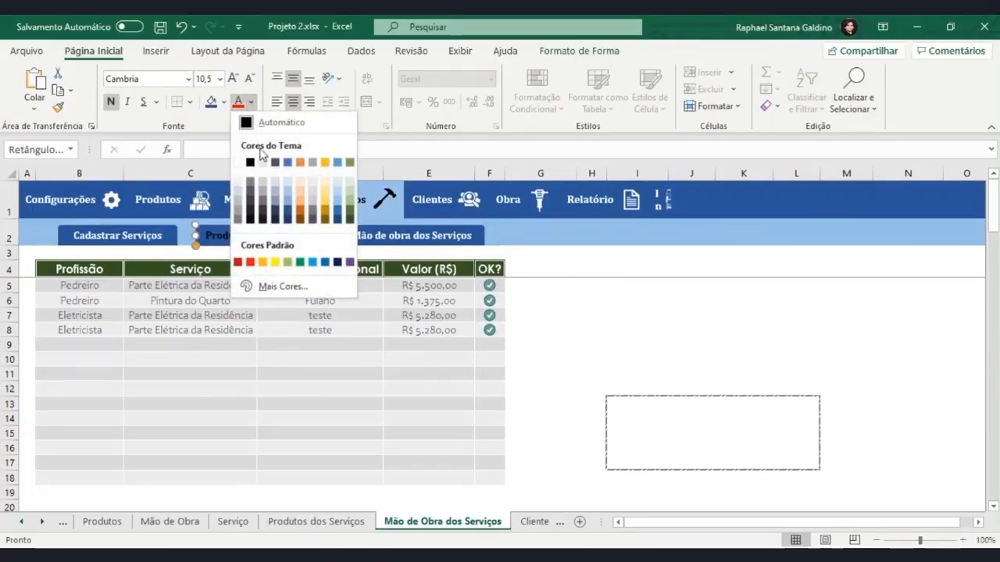
left_click(247, 161)
left_click(618, 284)
Give the Mão de obra dos Serviços button a white fill and black text to mark it as the active page
left_click(440, 240)
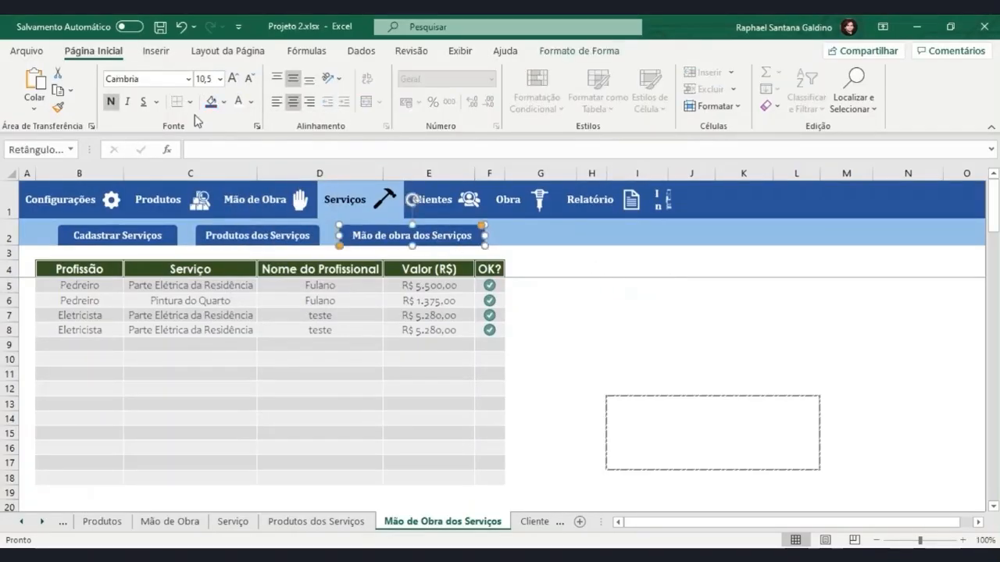
left_click(225, 101)
left_click(215, 161)
left_click(252, 103)
left_click(258, 161)
left_click(563, 280)
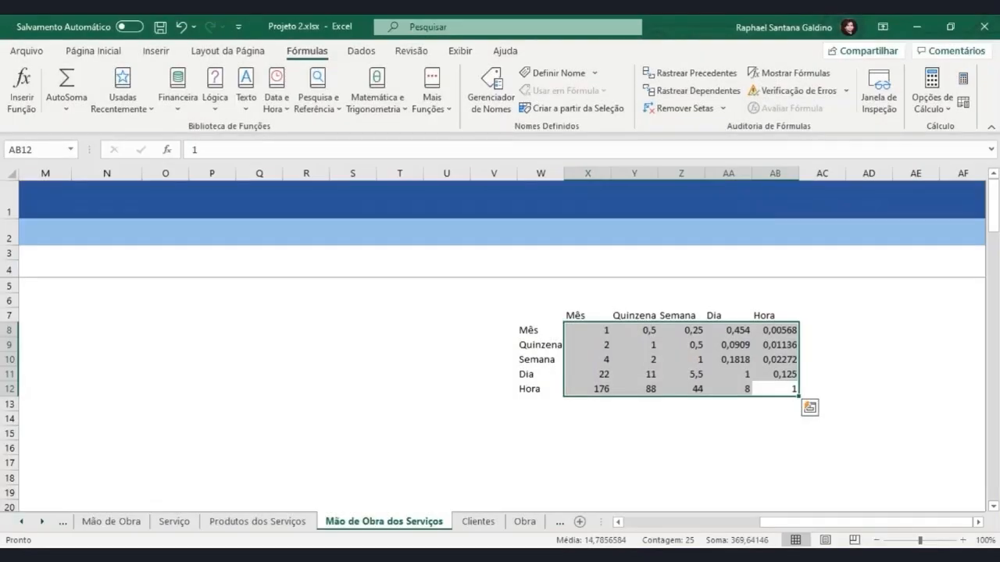
left_click(385, 334)
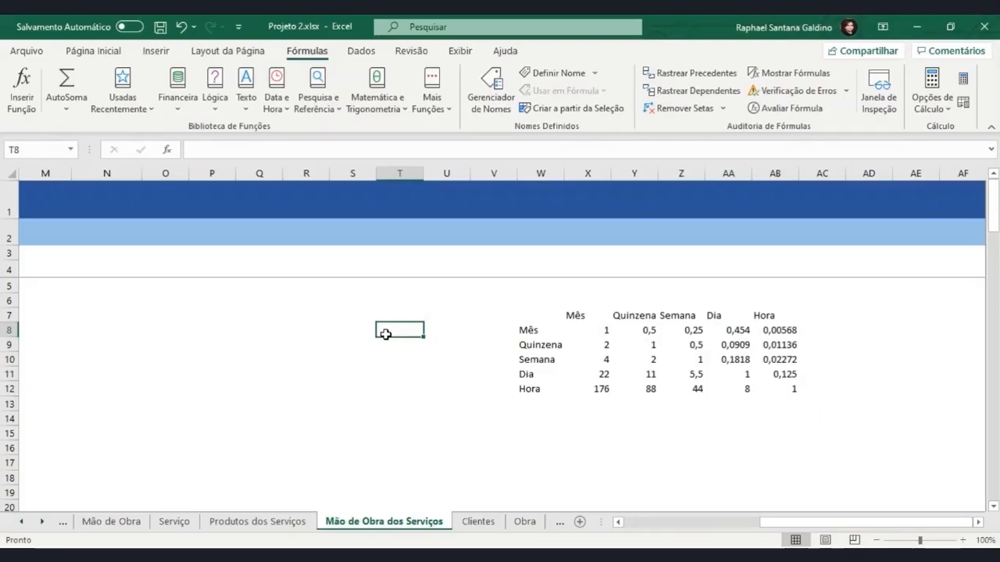
left_click(443, 332)
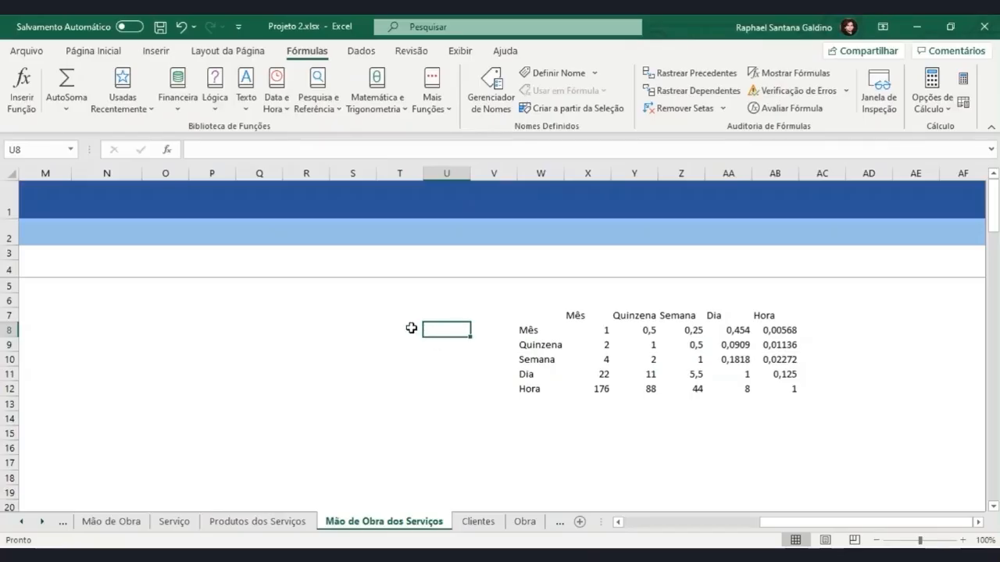
left_click(411, 328)
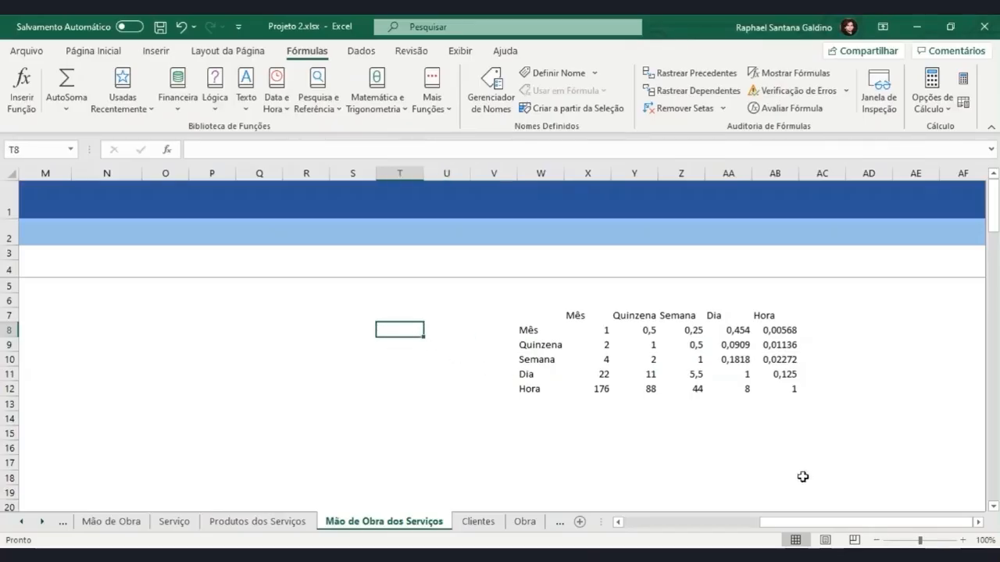
scroll(590, 323, "left", 1)
left_click(552, 286)
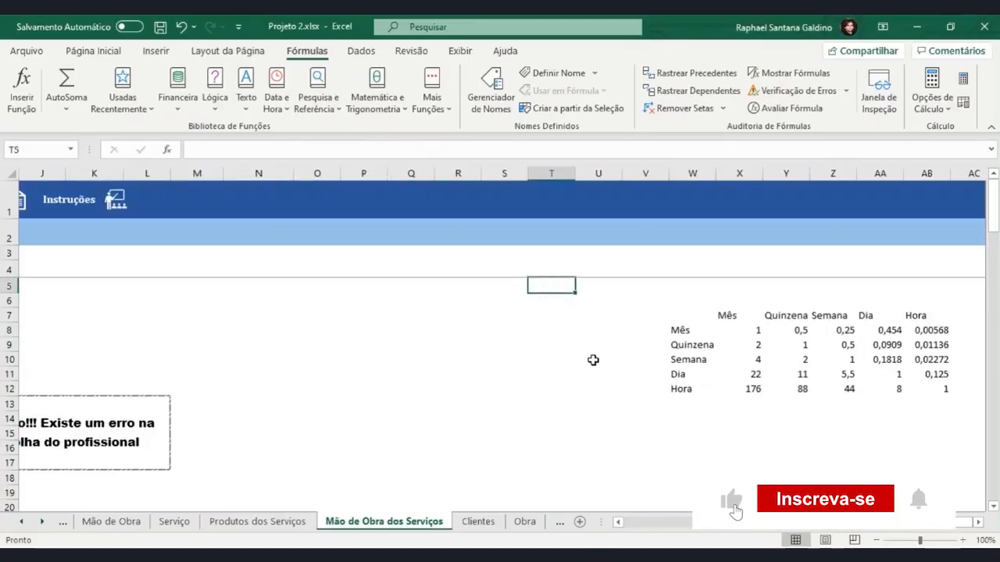
type("=P")
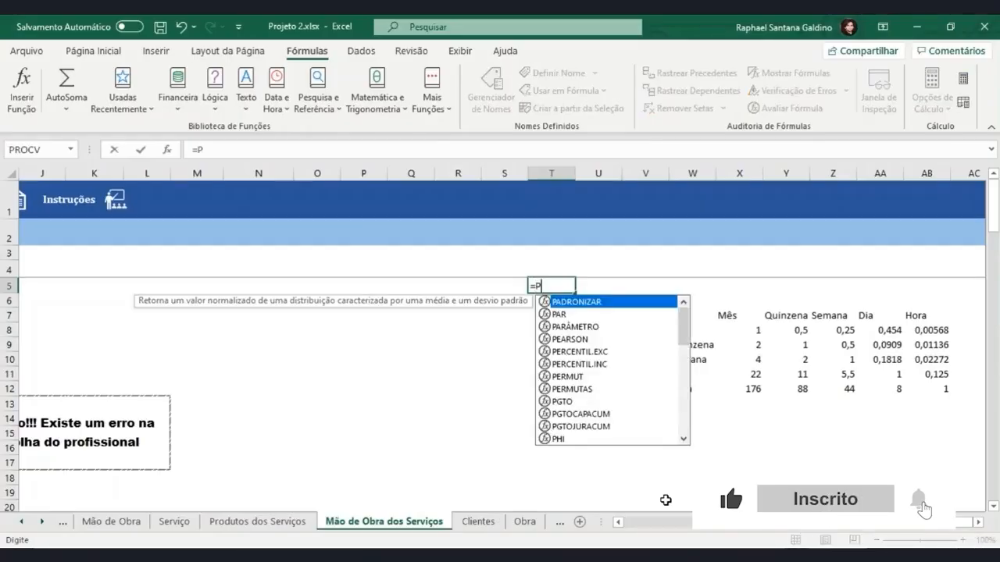
type("rocv")
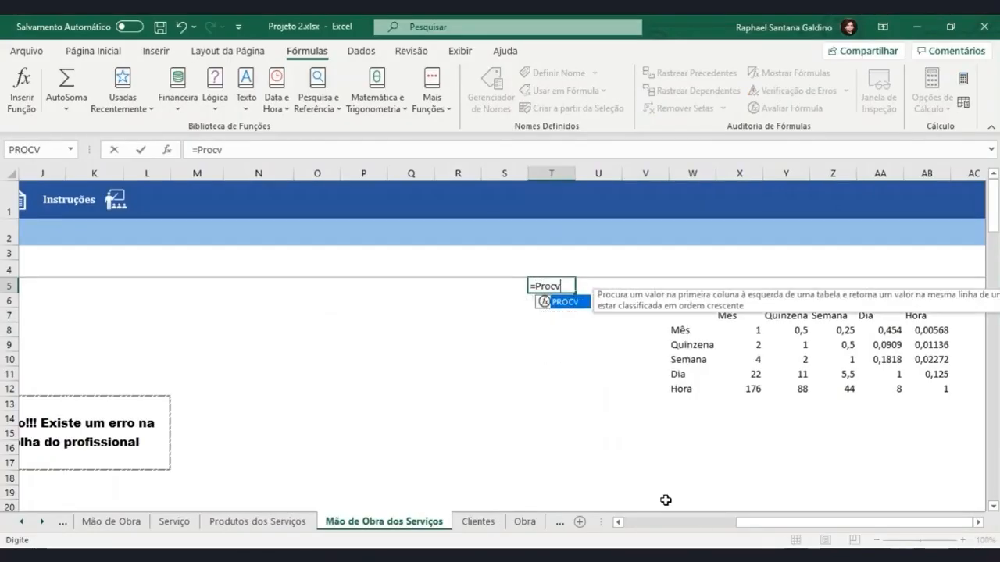
type("(")
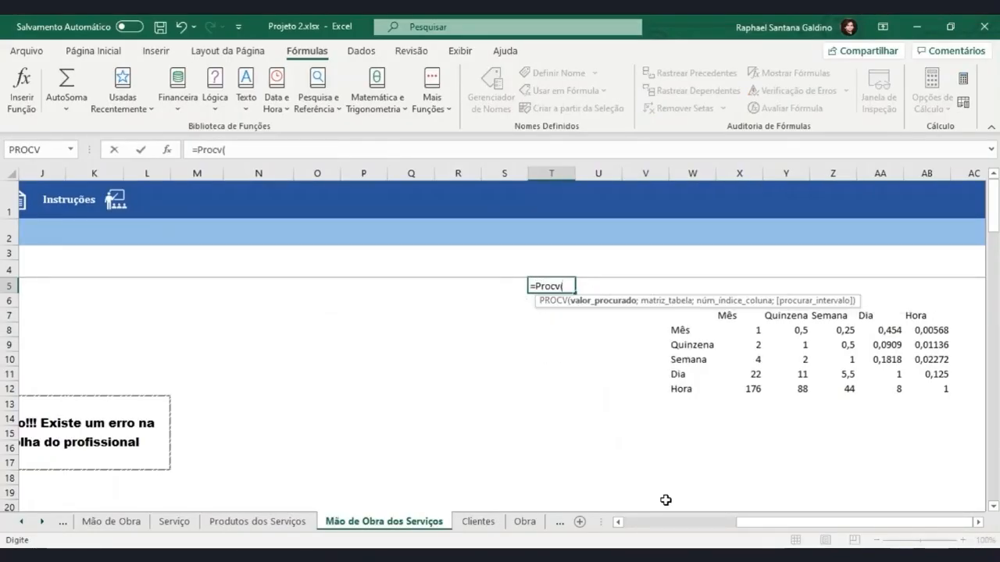
left_click_drag(739, 521, 614, 528)
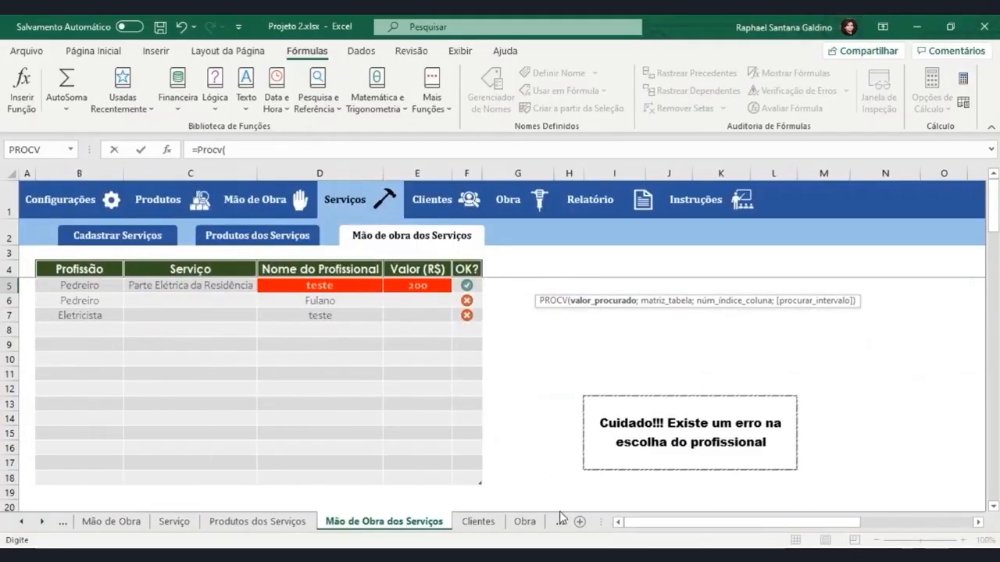
left_click(213, 287)
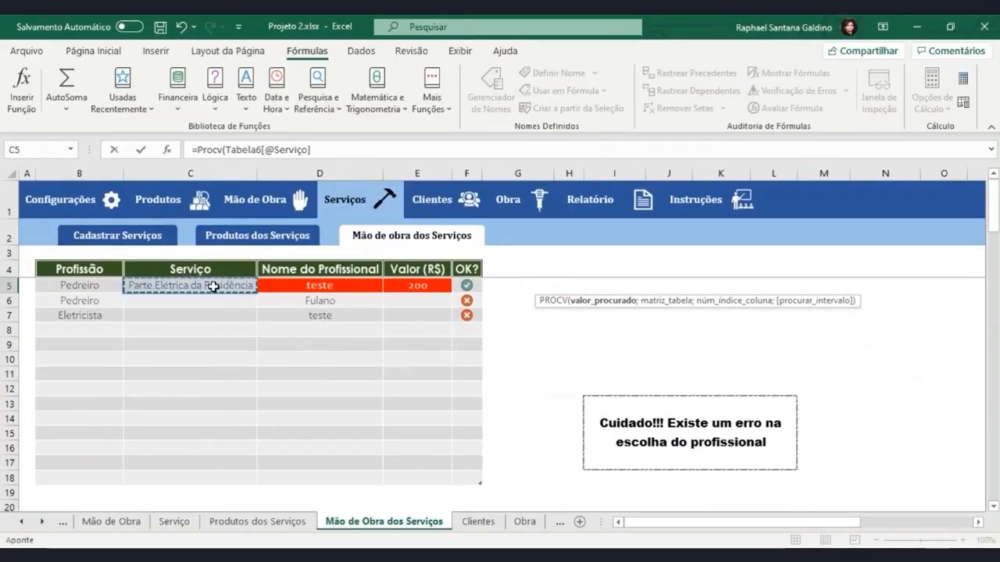
left_click_drag(710, 528, 667, 528)
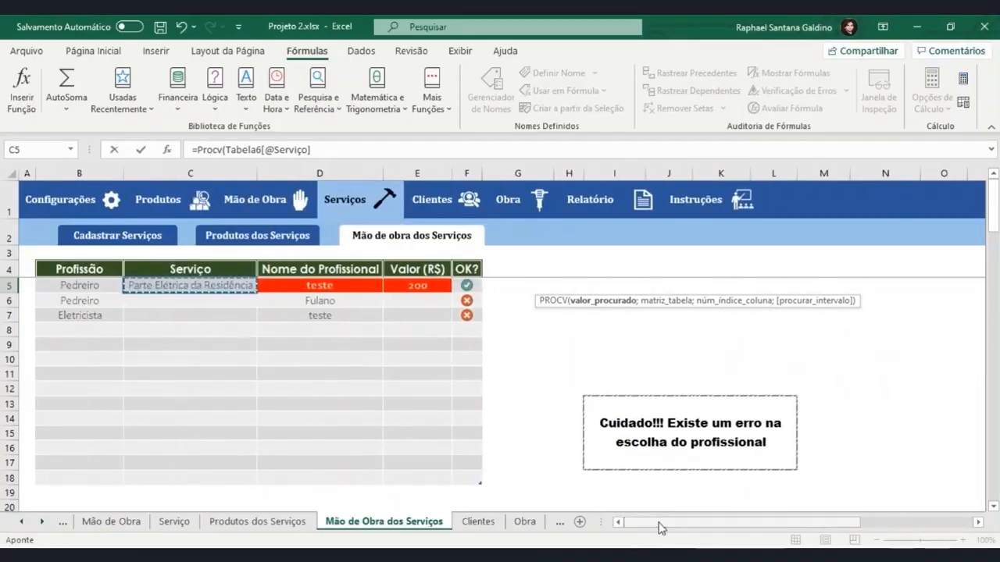
key("Escape")
Rename the labour table on the Mão de Obra dos Serviços sheet as Tab_MãodeObra_Serviço
left_click(126, 353)
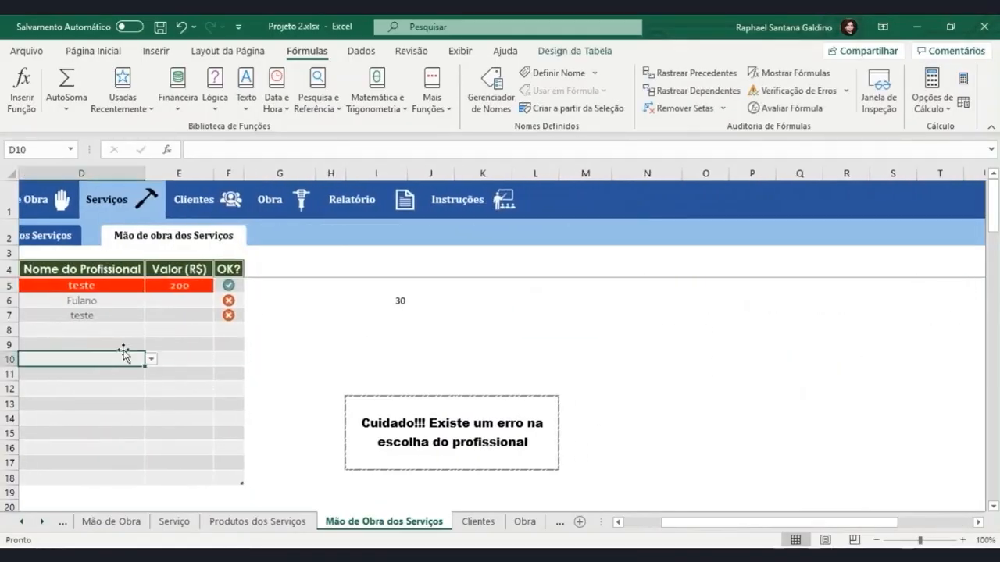
left_click(573, 52)
left_click(53, 91)
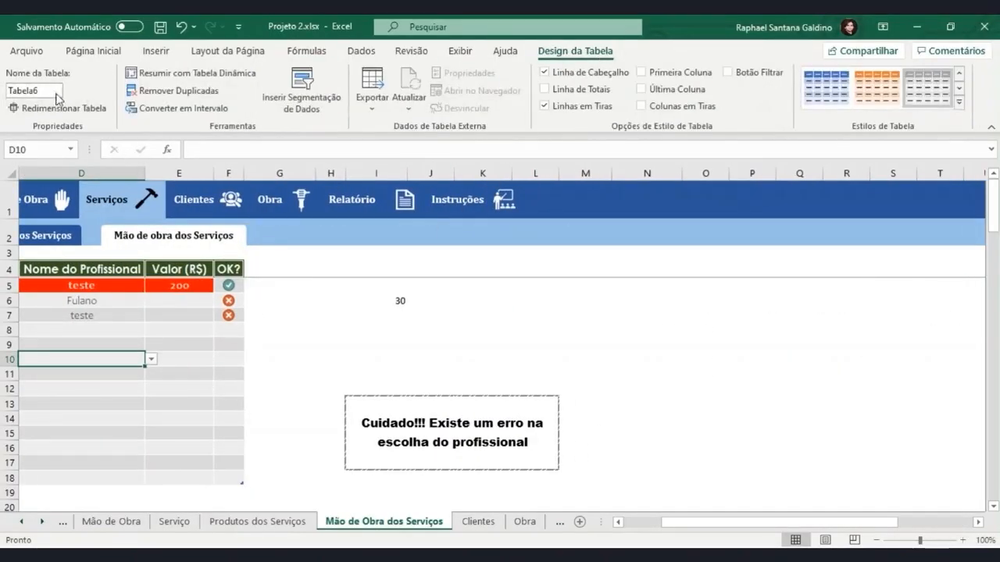
type("Tab_Mão")
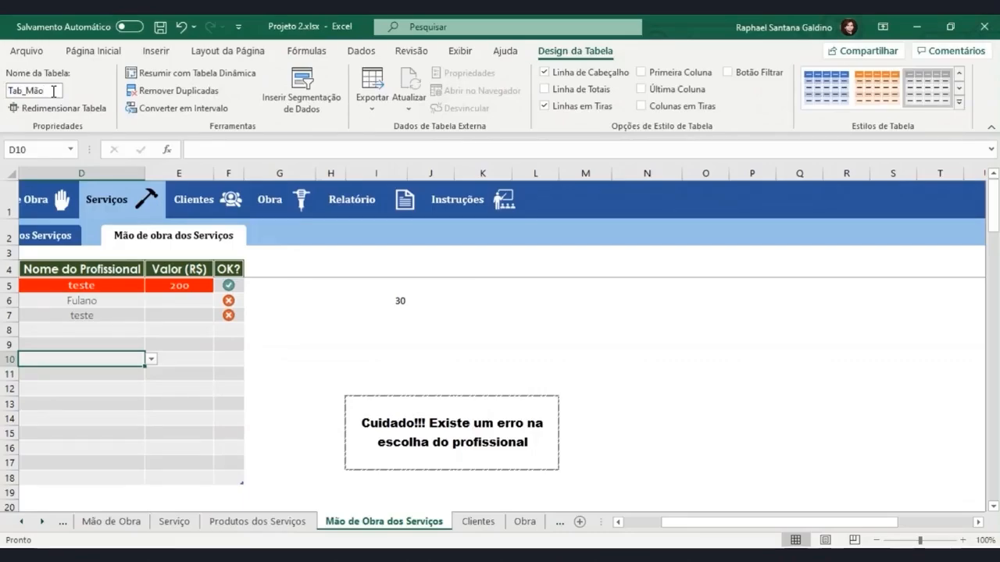
type("deObra")
type("_Serviço")
key("Return")
Add the helper column headings Serviço in T4 and Profissional in U4, beside the unit conversion matrix
left_click_drag(734, 522, 786, 524)
left_click(632, 273)
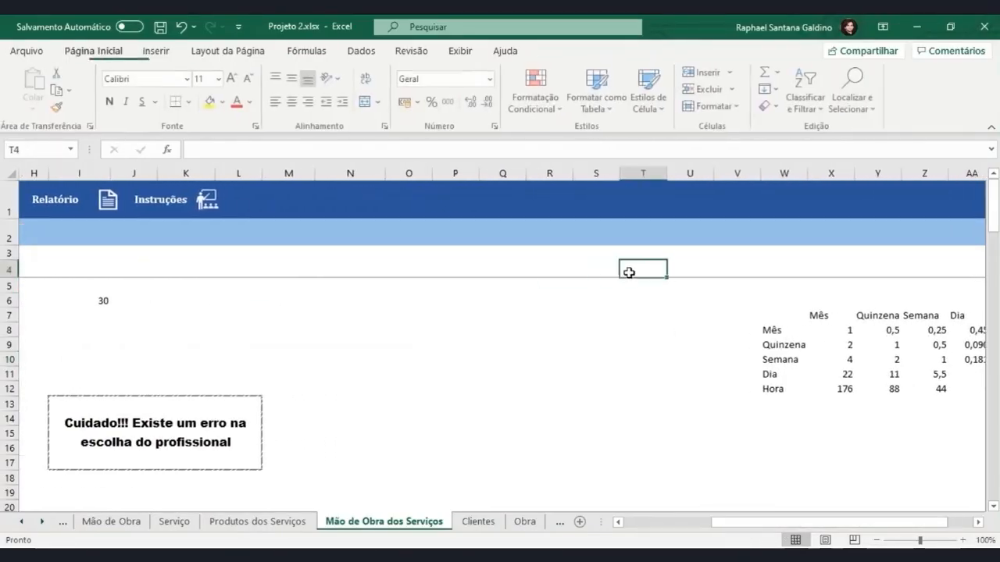
type("S")
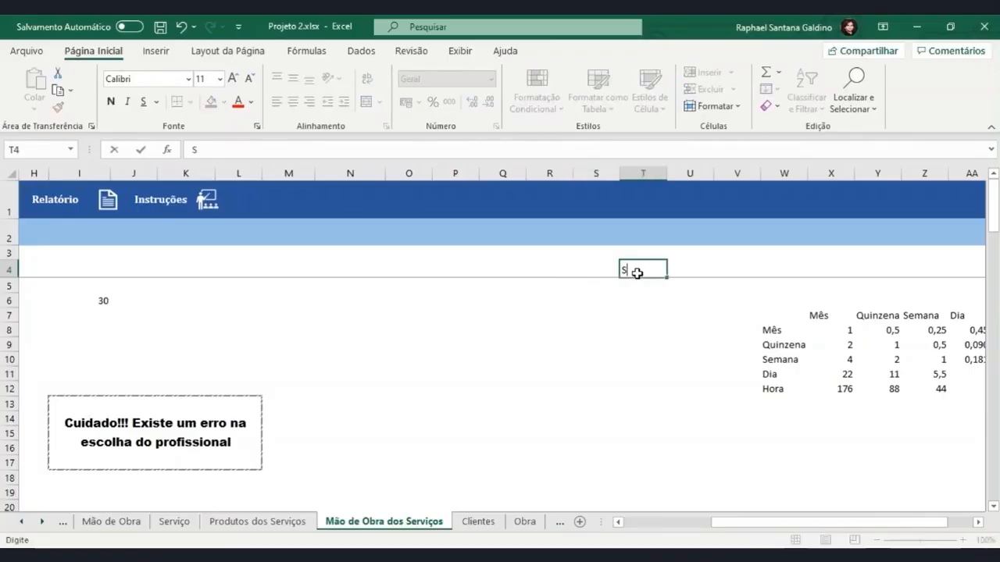
type("erviço")
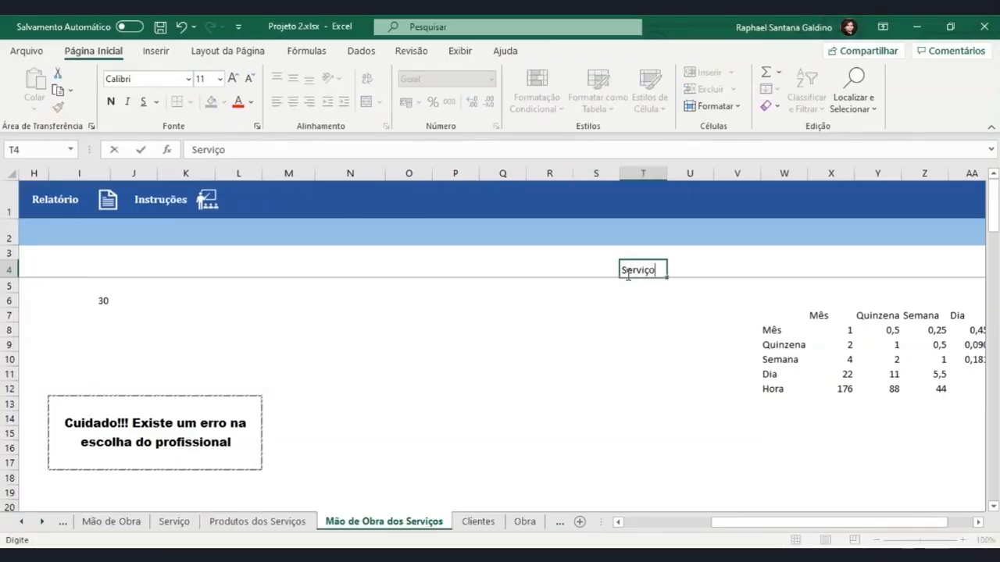
key("Tab")
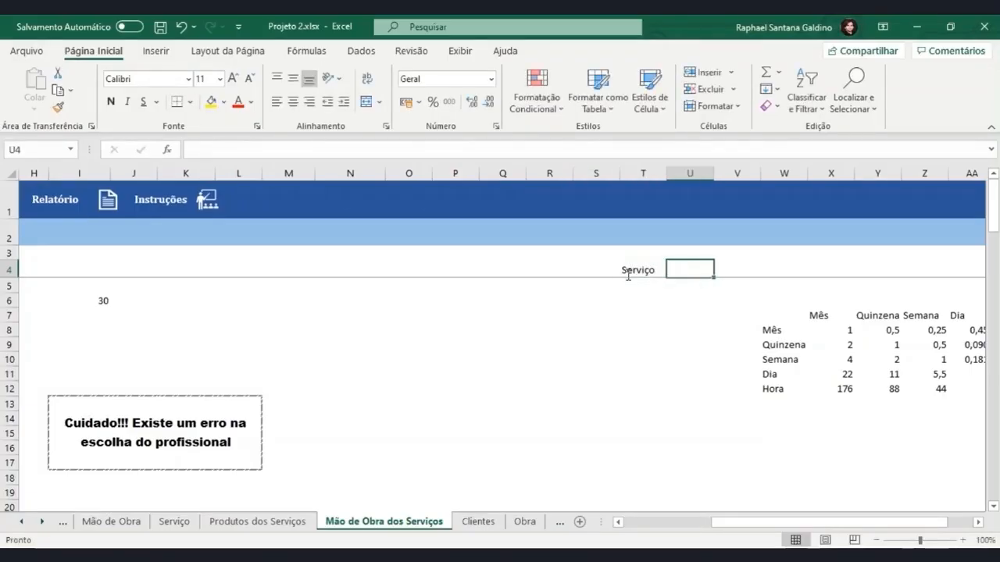
type("Profissional")
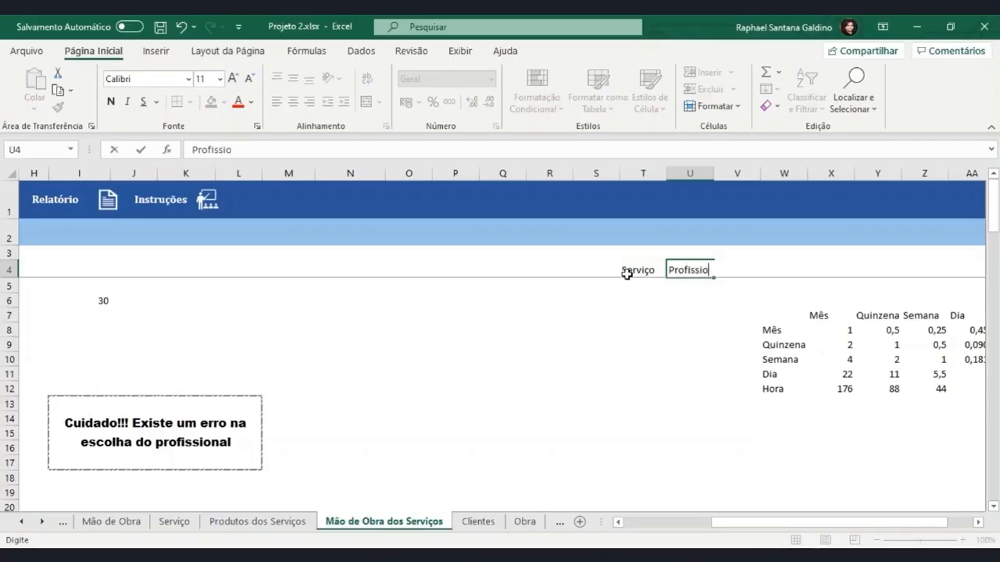
key("Return")
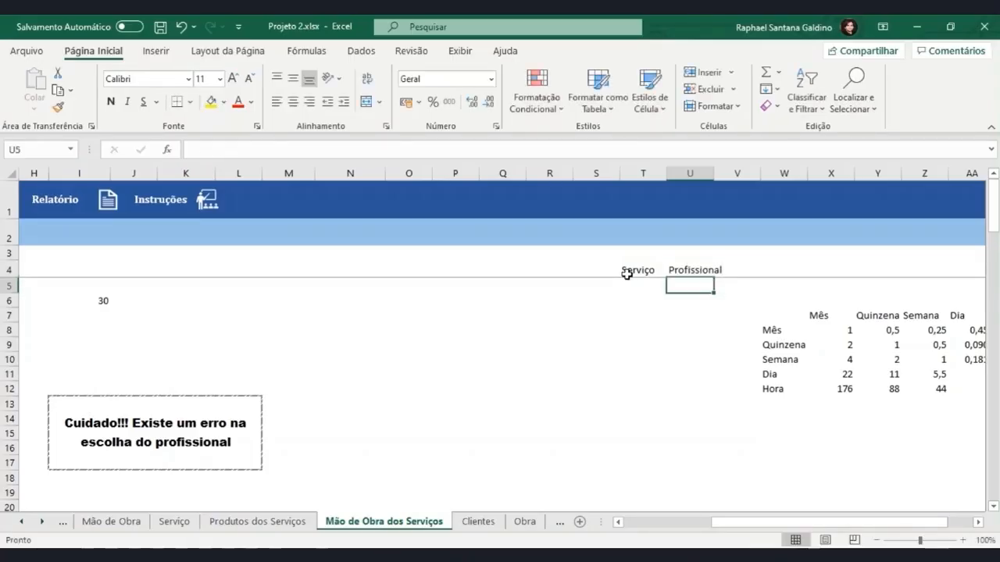
left_click(635, 285)
type("=Procv(")
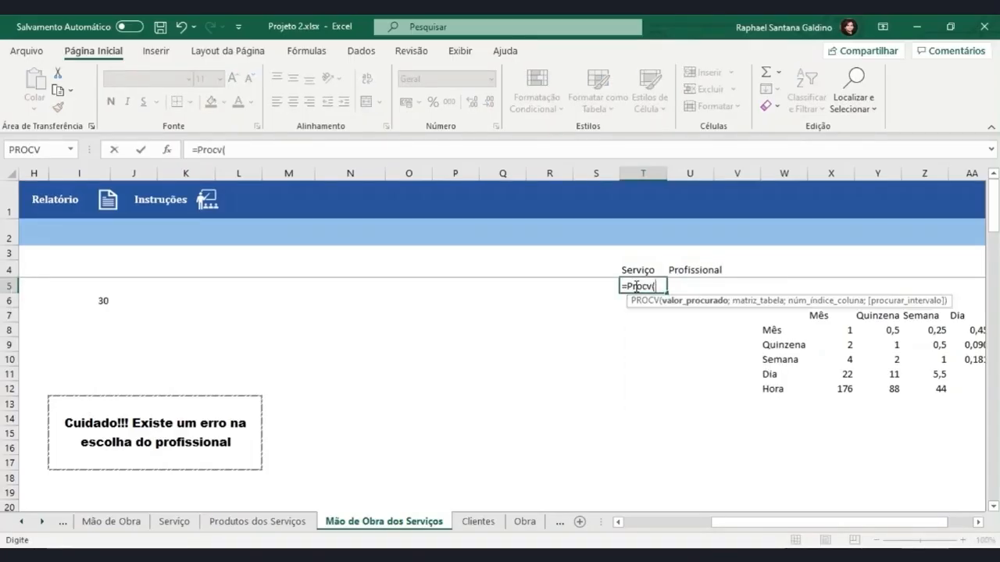
type("tab")
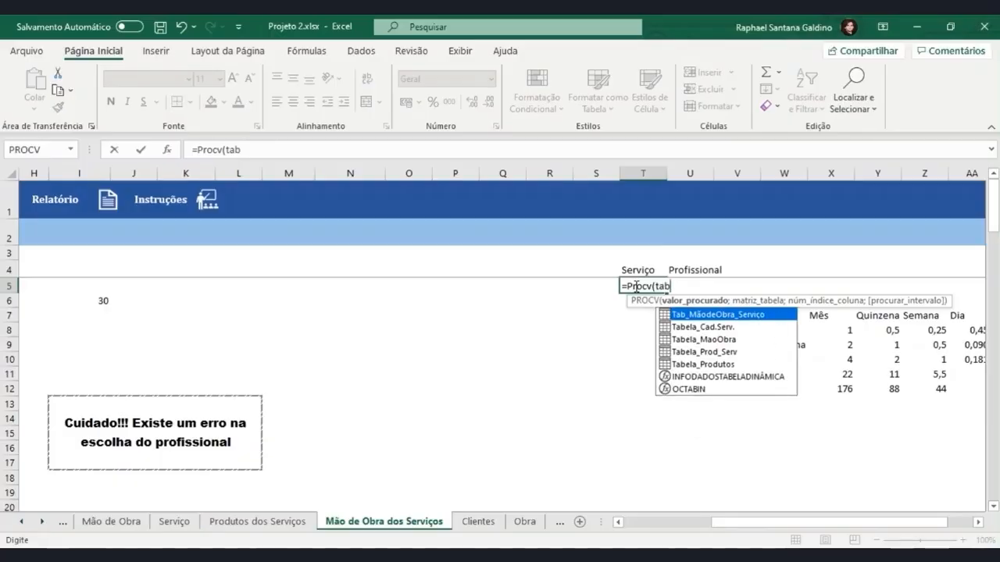
key("Tab")
type("[@")
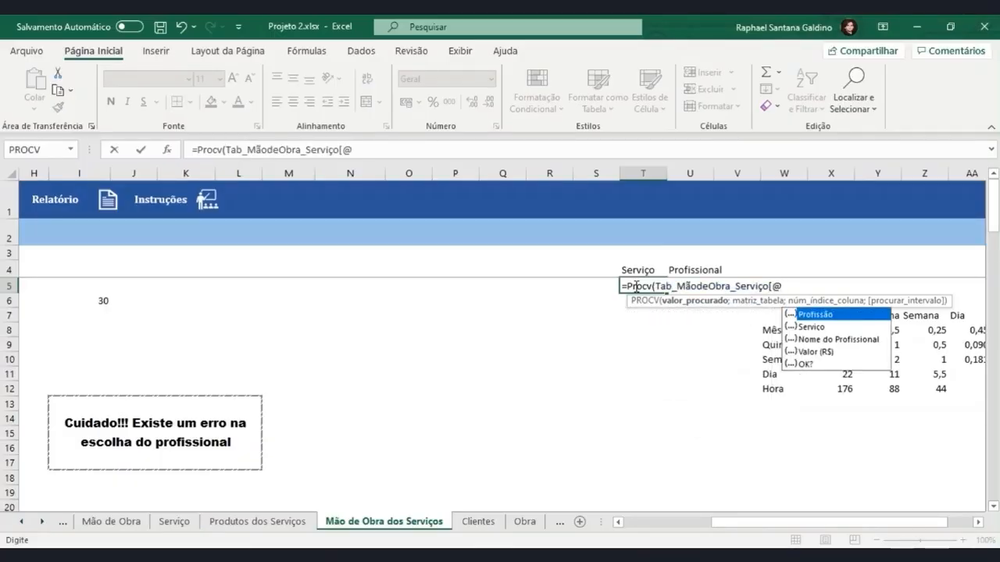
key("Down")
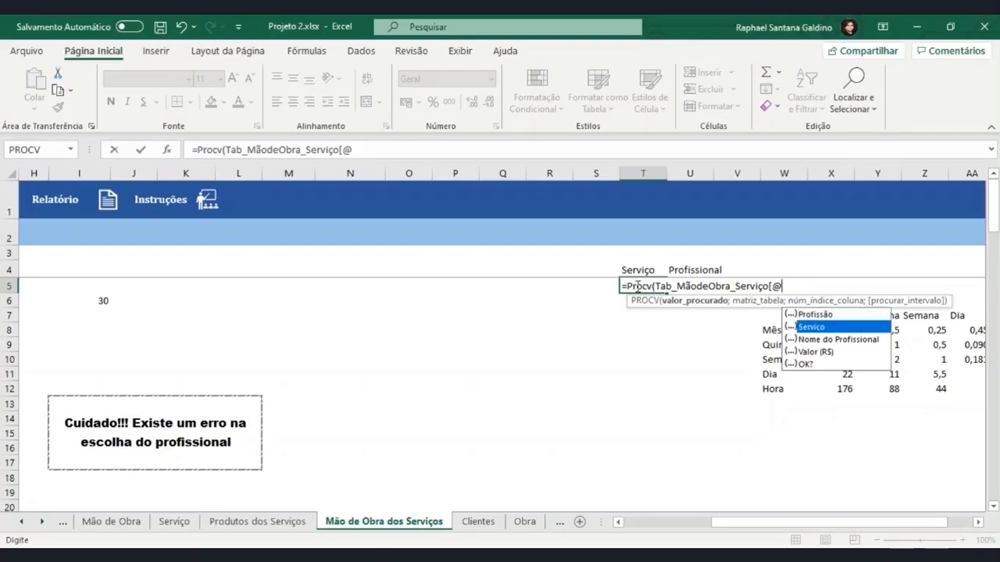
key("Tab")
type("];")
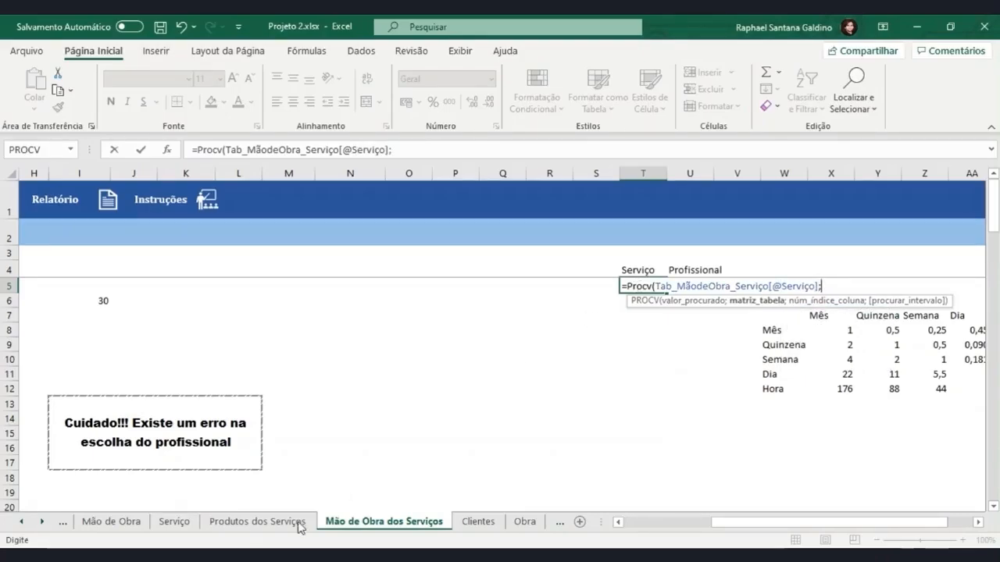
Complete the PROCV with the Nome do Serviço to Unidade columns of the Serviço sheet's table and column index 3
left_click(178, 521)
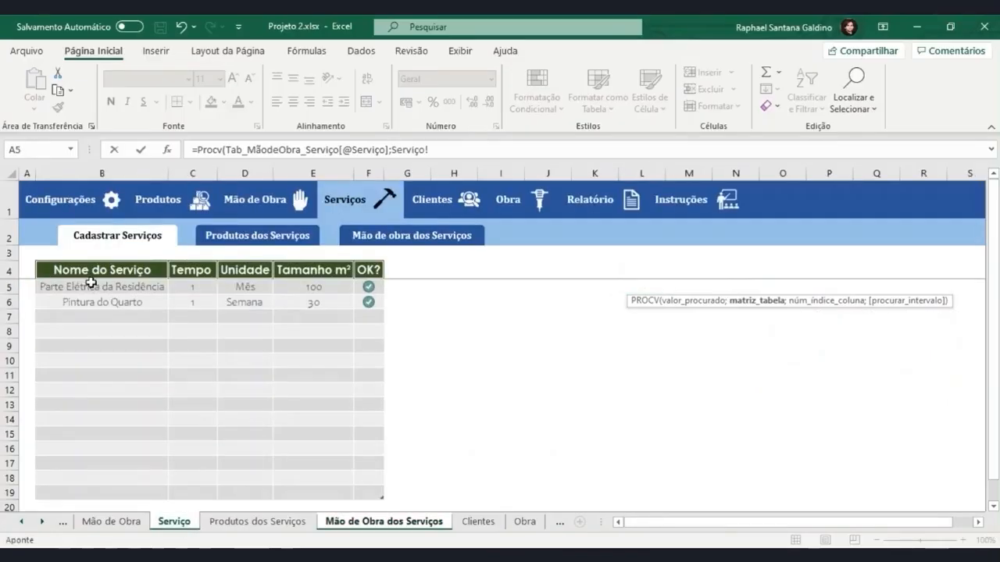
left_click_drag(94, 286, 247, 496)
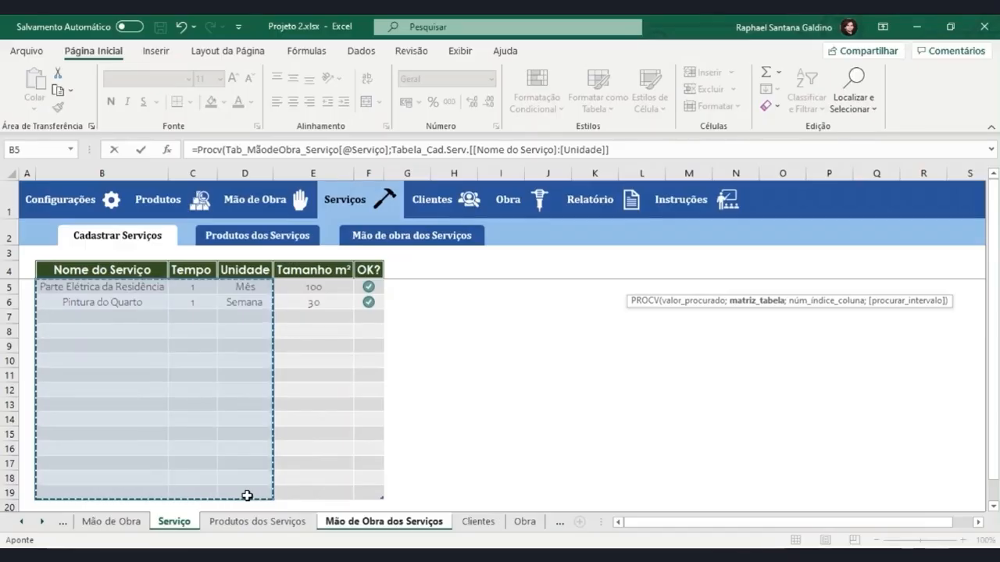
type(";")
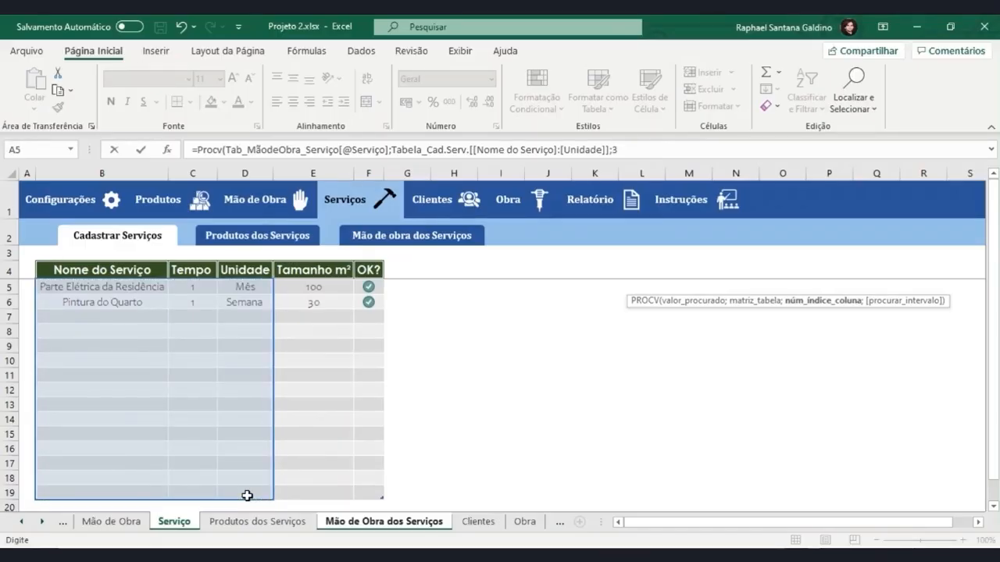
type("3")
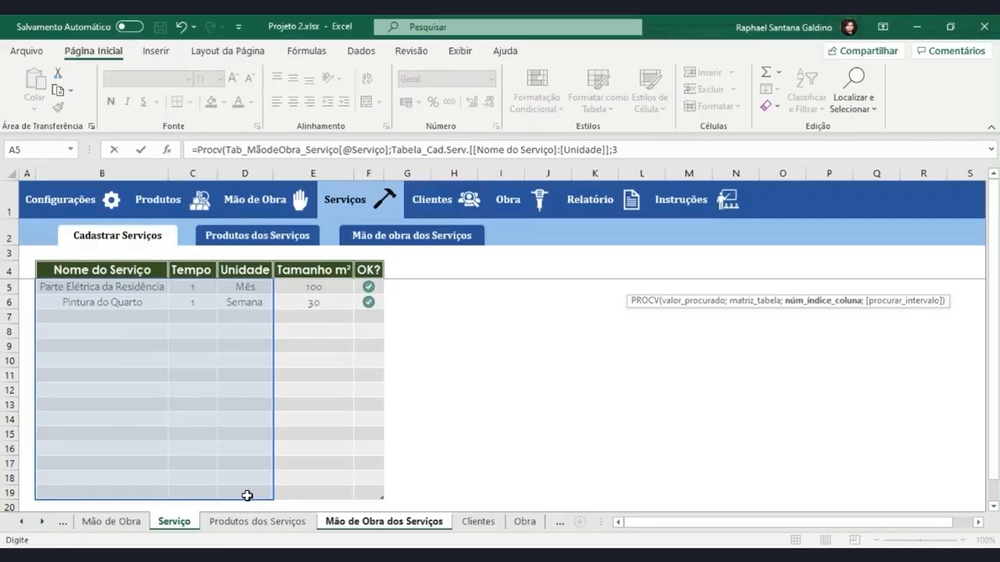
type(")")
key("Return")
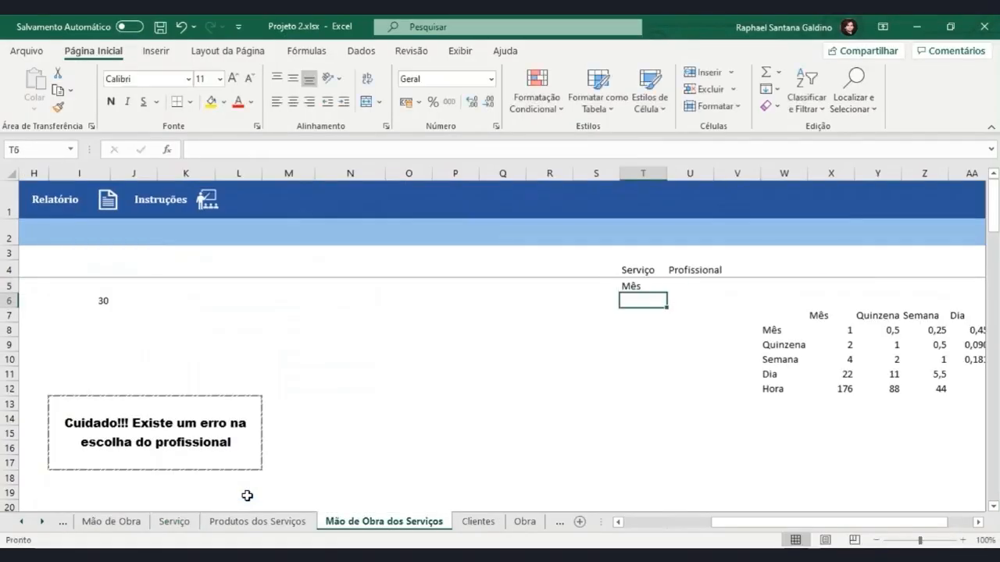
Fill the PROCV formula from T5 down to T18
left_click(634, 288)
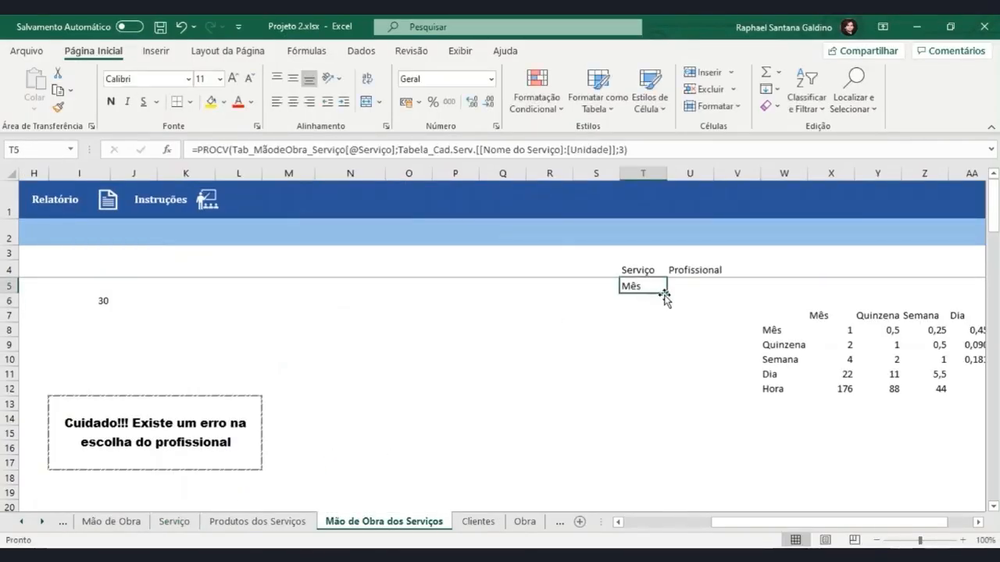
left_click_drag(668, 292, 668, 489)
left_click_drag(720, 526, 655, 526)
left_click_drag(771, 524, 839, 523)
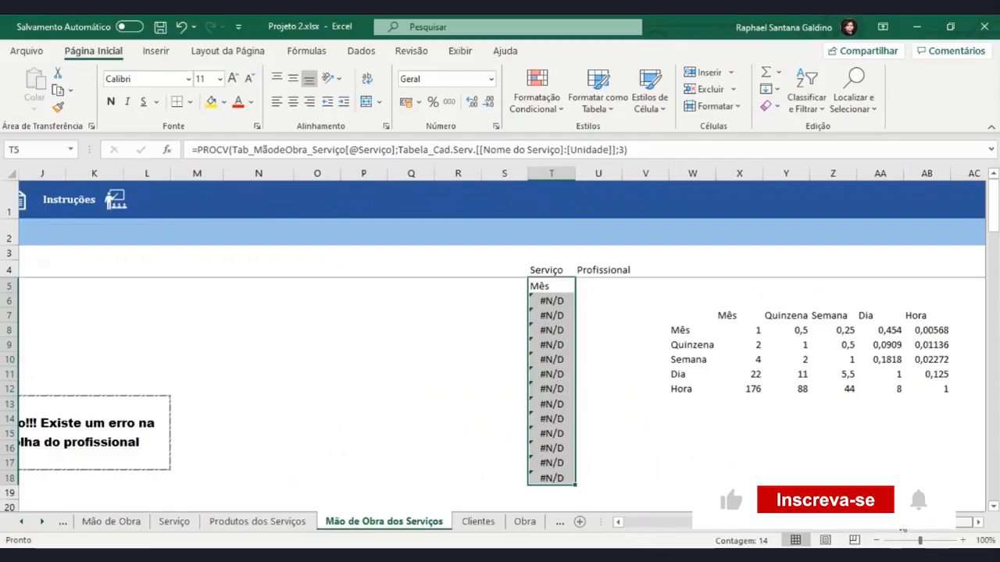
Wrap the PROCV in T5 in SEERRO with "" as the error value and fill it down to T18
double_click(550, 294)
left_click(197, 148)
type("SEERRO")
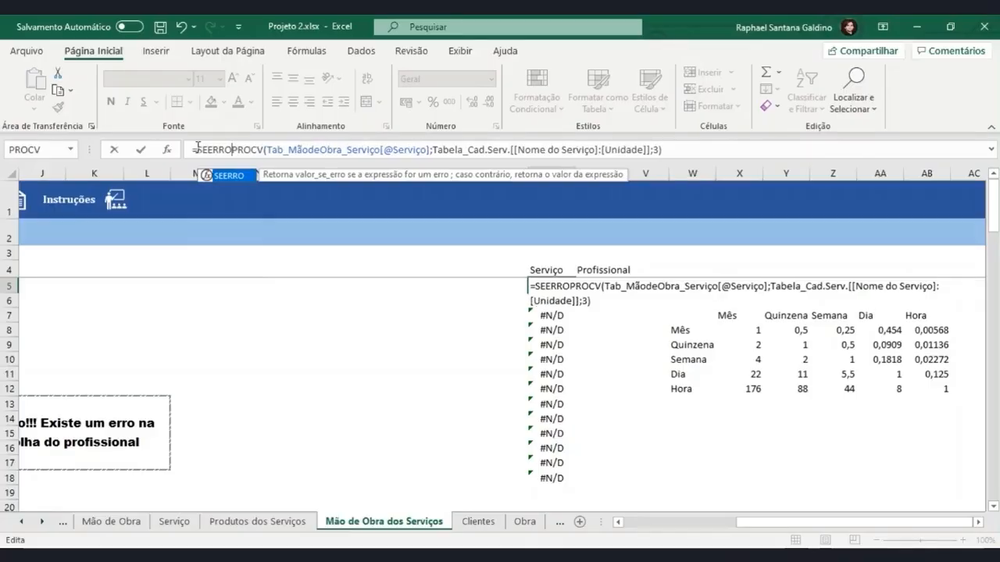
type("(")
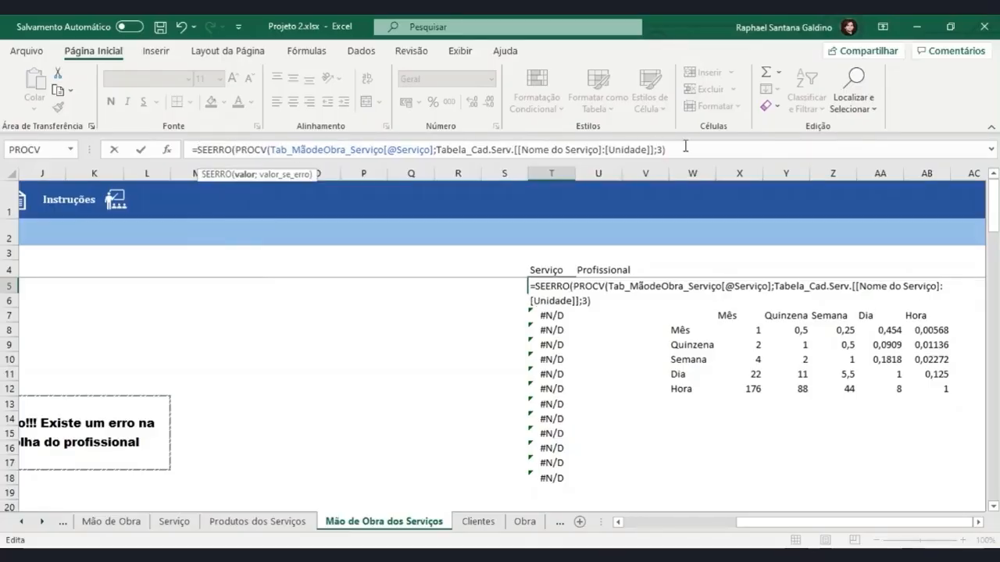
type(")")
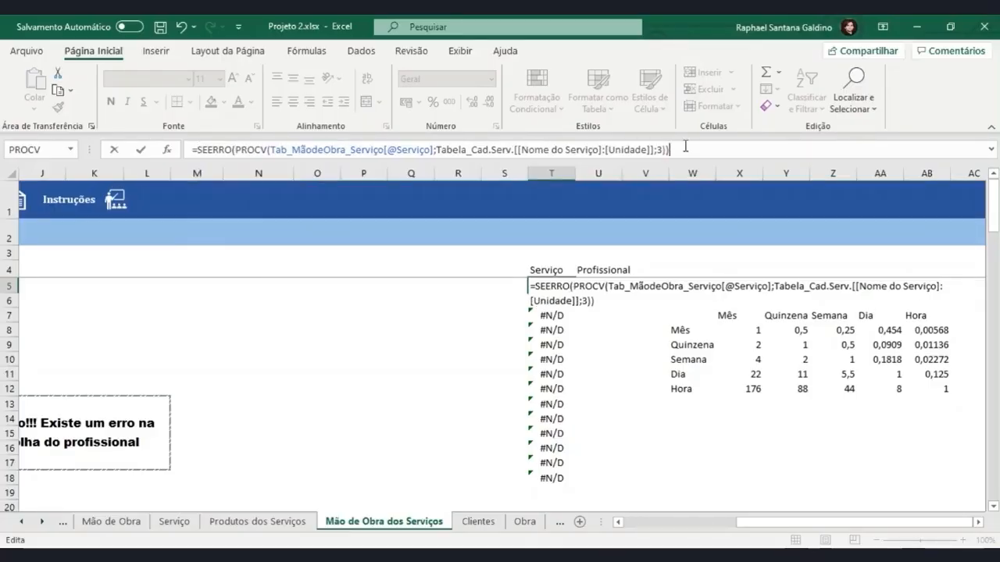
key("Left")
type(";")
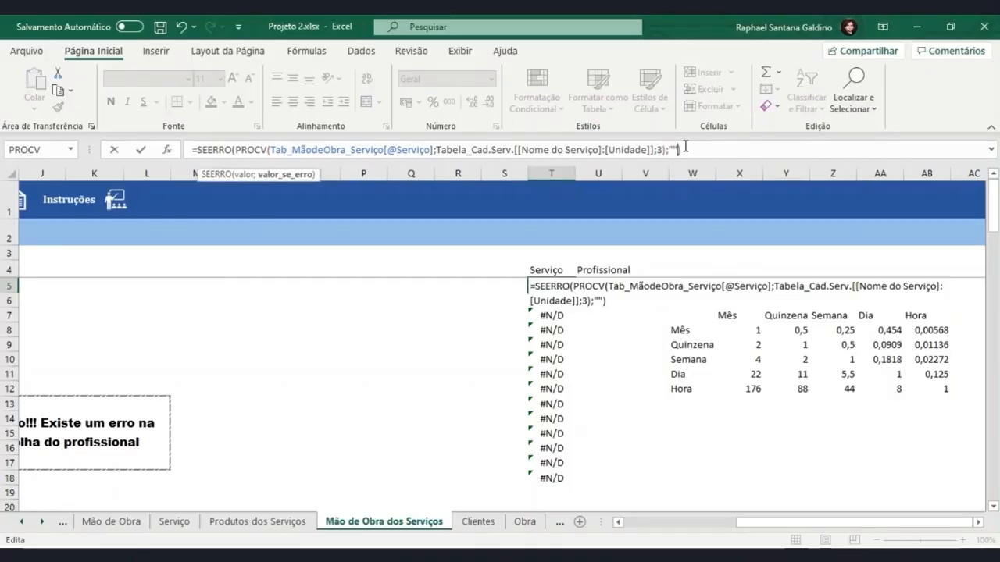
key("Return")
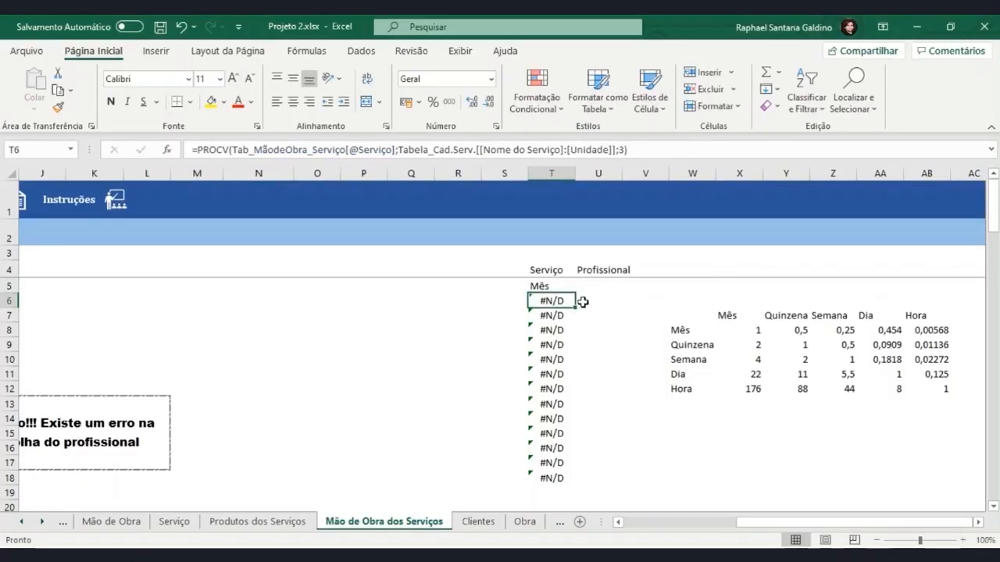
left_click(559, 285)
left_click_drag(576, 293, 576, 485)
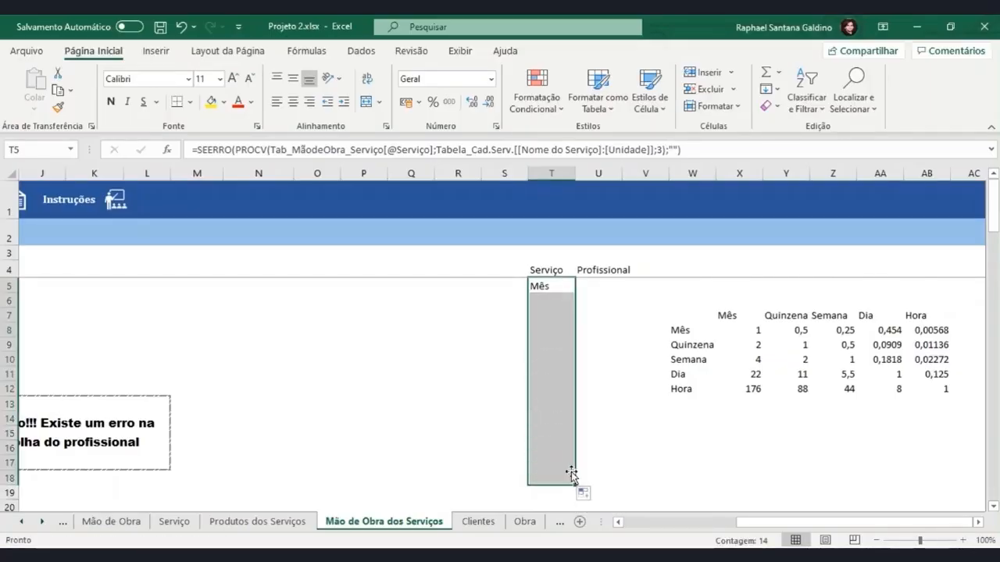
Set the Serviço of the second table row (C6) to Pintura do Quarto
left_click(664, 522)
left_click(208, 303)
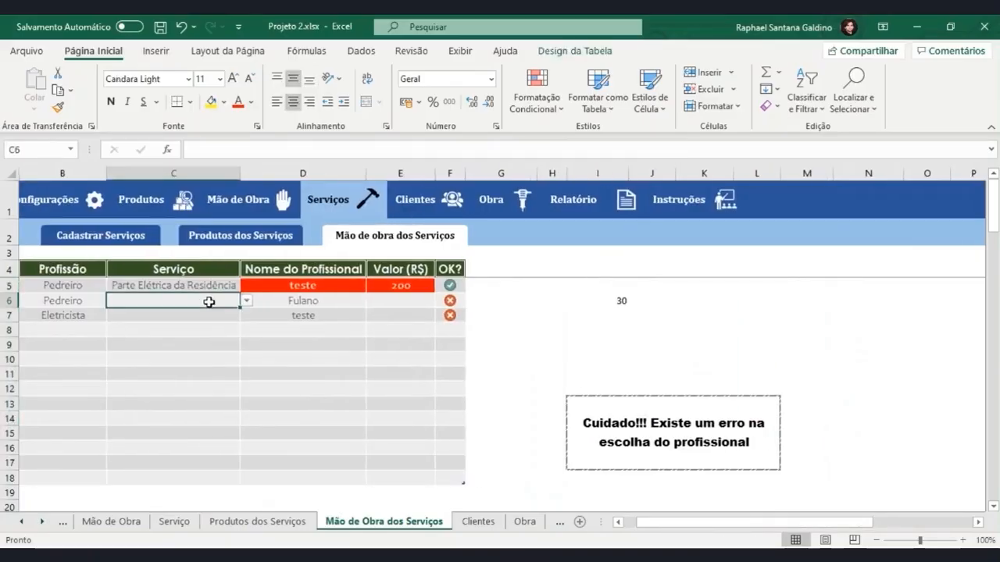
left_click(246, 302)
left_click(227, 319)
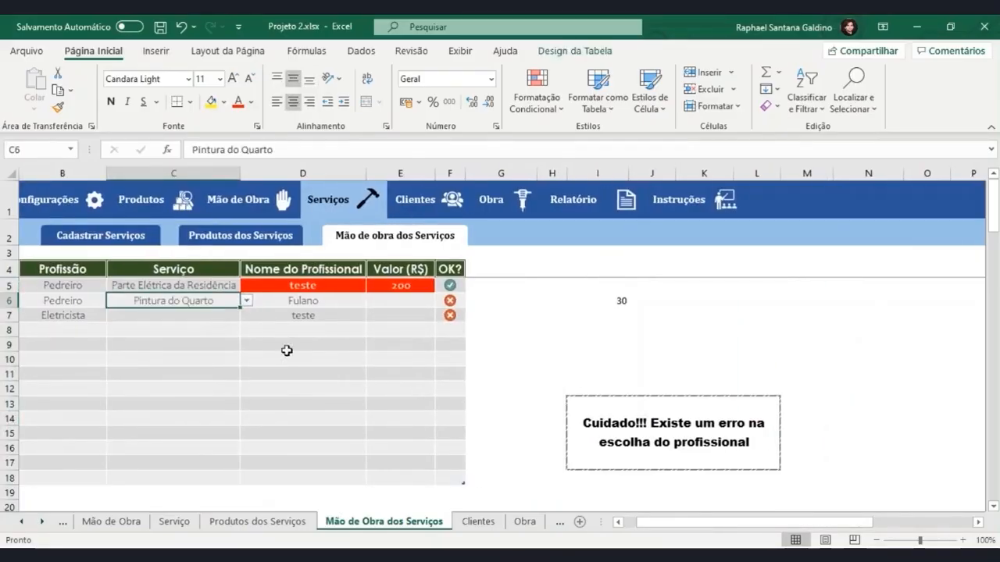
Check the service unit helper in T6 against the Unidade registered for Pintura do Quarto on the Serviço sheet
left_click_drag(688, 522, 808, 520)
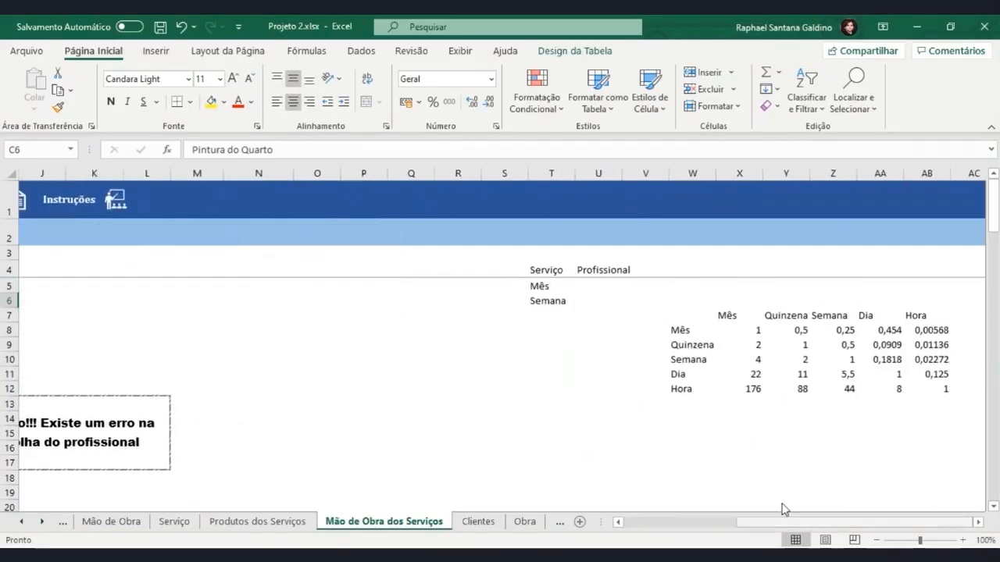
left_click(562, 307)
left_click(174, 521)
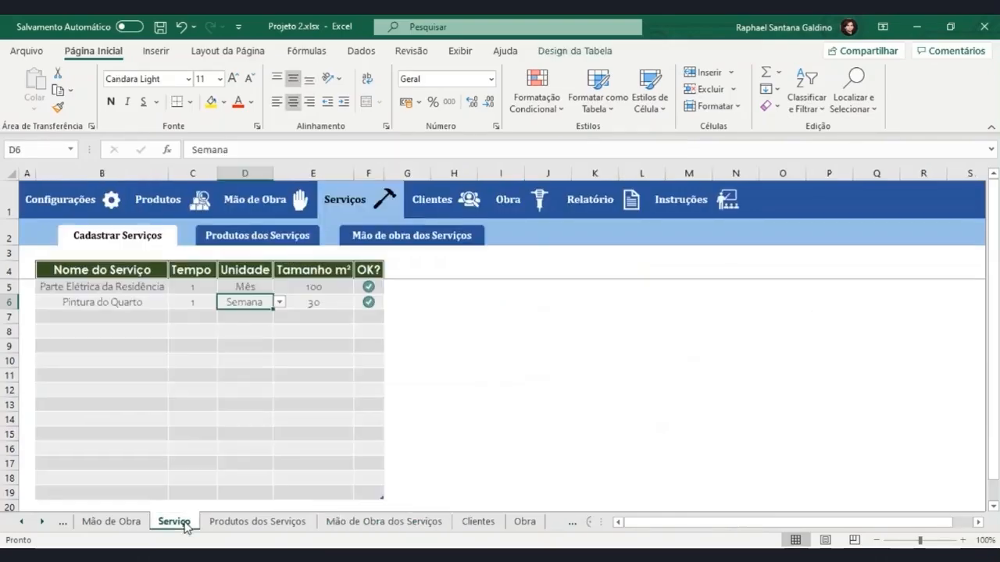
left_click(272, 525)
left_click(330, 521)
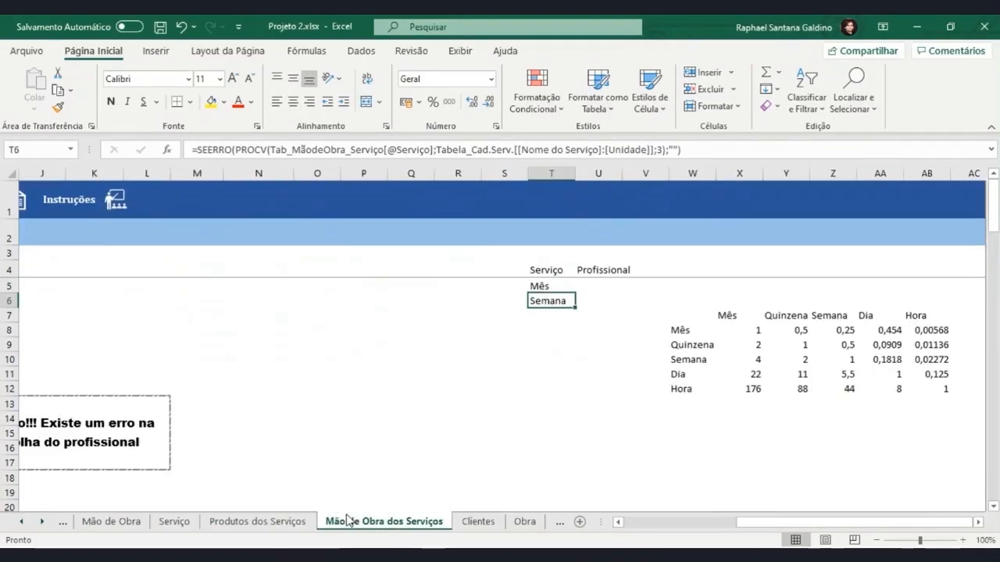
Begin a PROCV formula in U5 with Tab_MãodeObra_Serviço[@[Nome do Profissional]] as the lookup value
left_click(607, 286)
type("=")
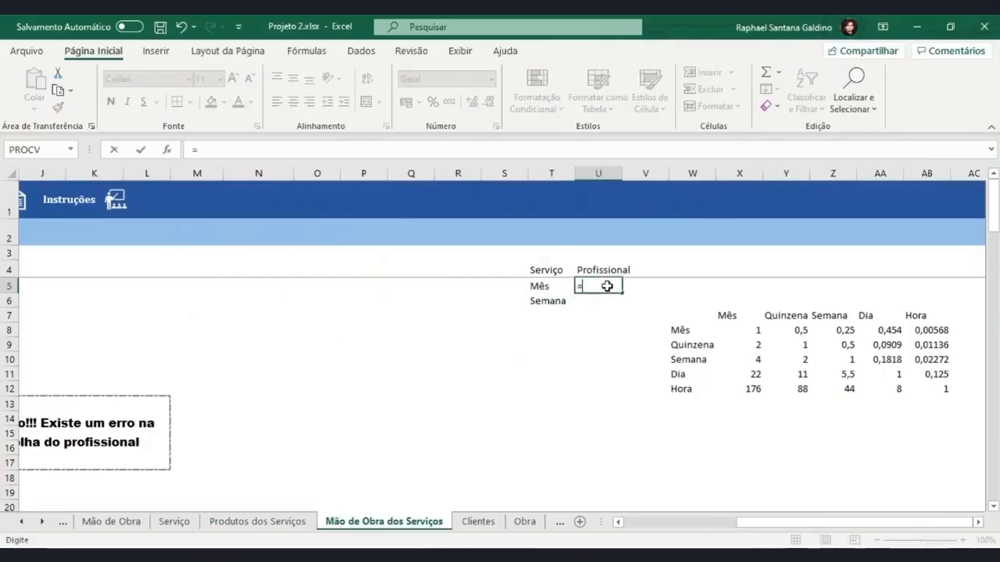
type("Procv(Tab")
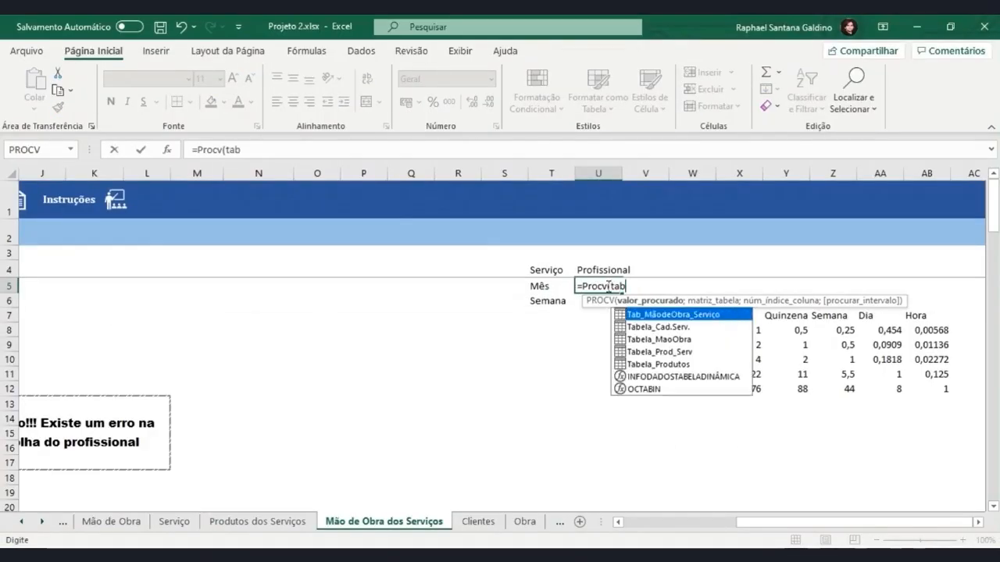
key("Tab")
type("[")
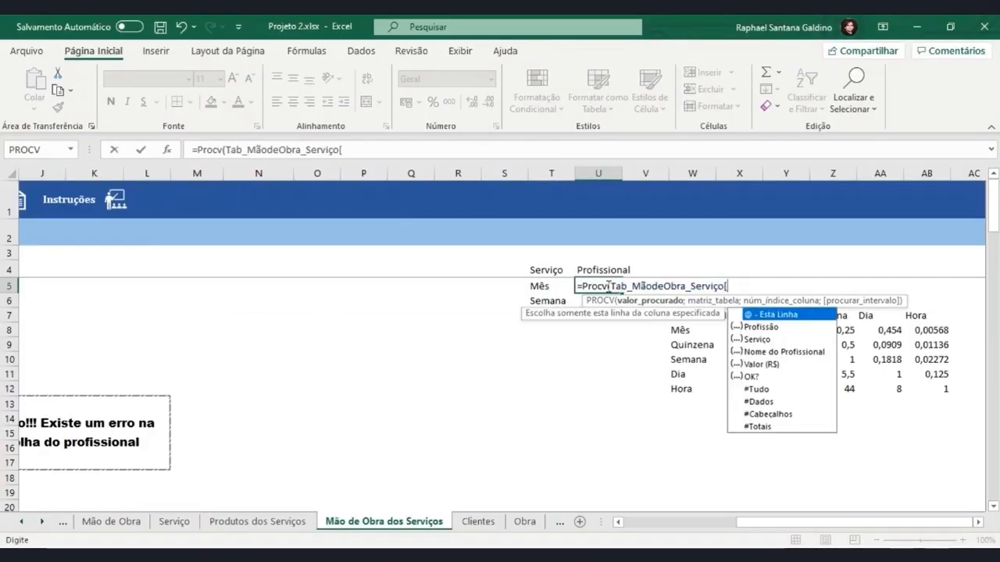
type("@")
key("Down")
key("Down")
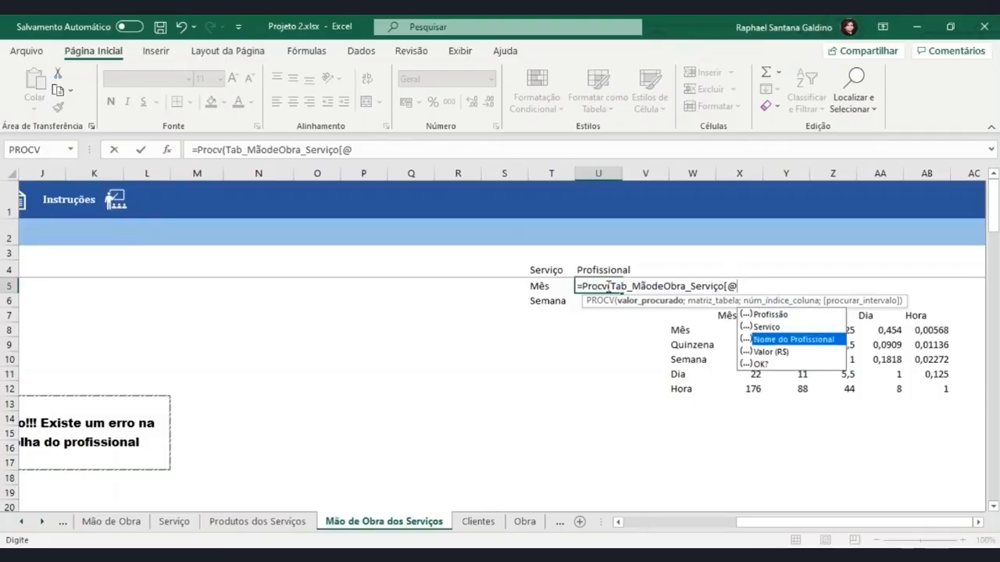
key("Tab")
type("];")
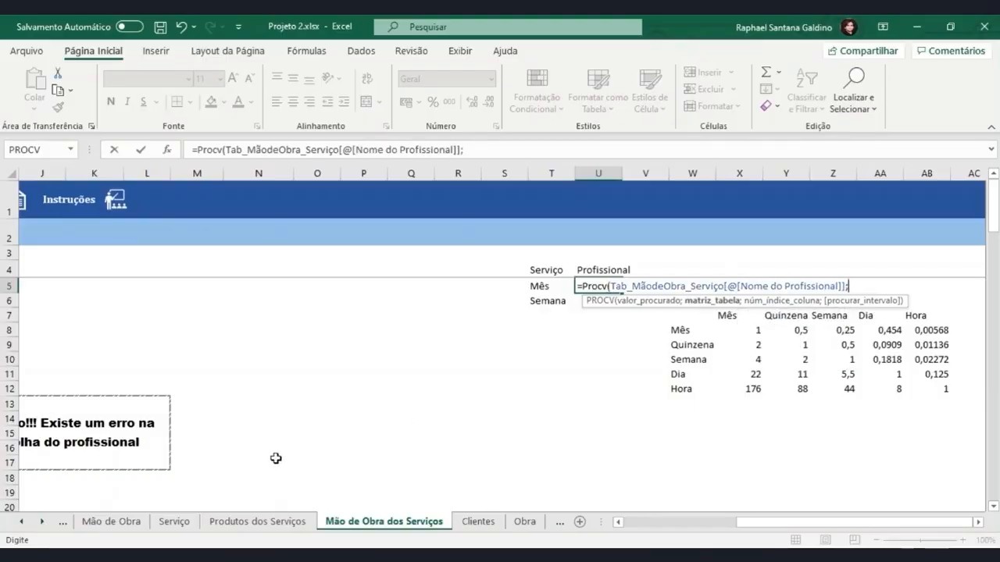
Complete the PROCV with the Nome do profissional to Forma de Trabalho columns of the Mão de Obra sheet's table and column index 2
left_click(136, 523)
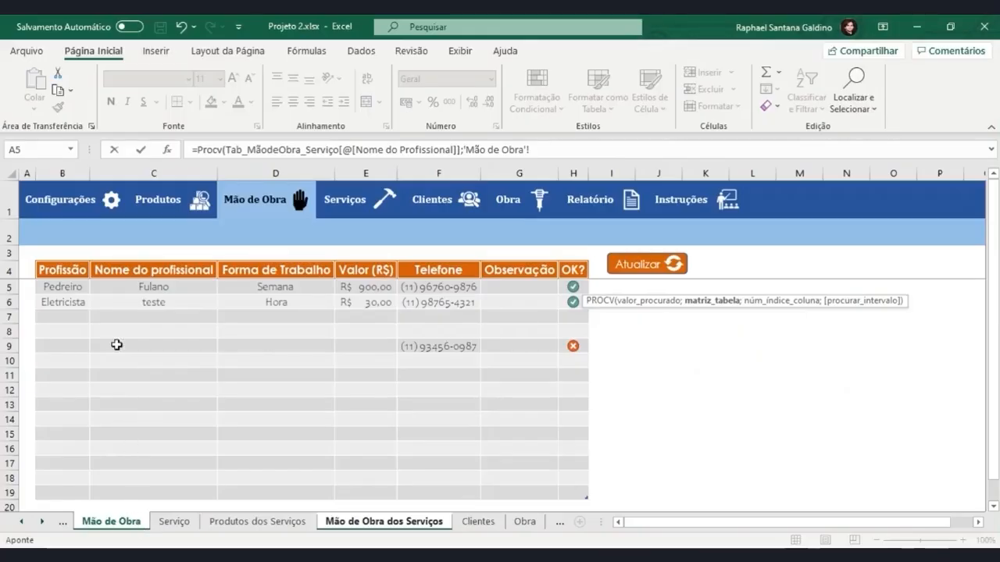
left_click_drag(118, 288, 259, 489)
type(";")
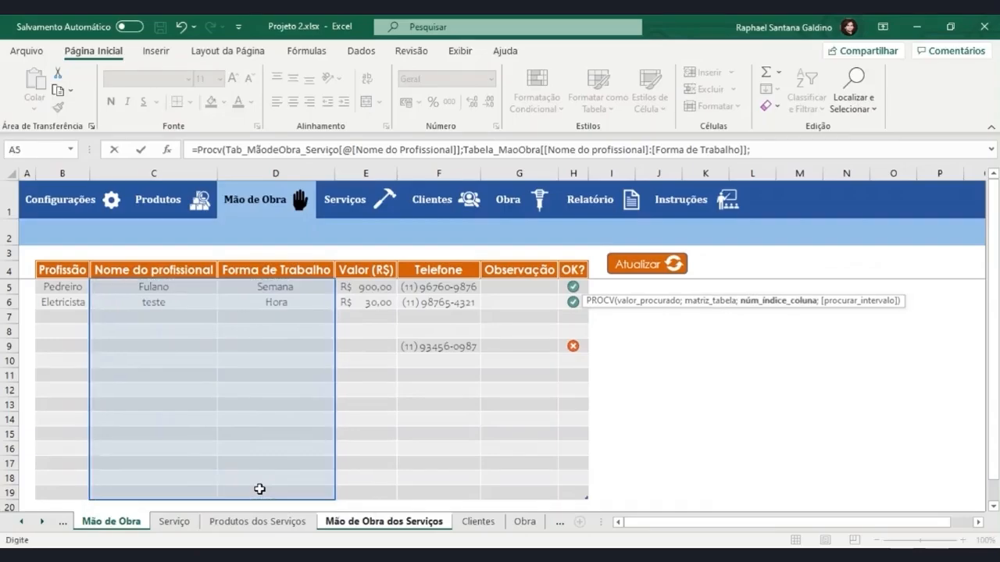
type("2)")
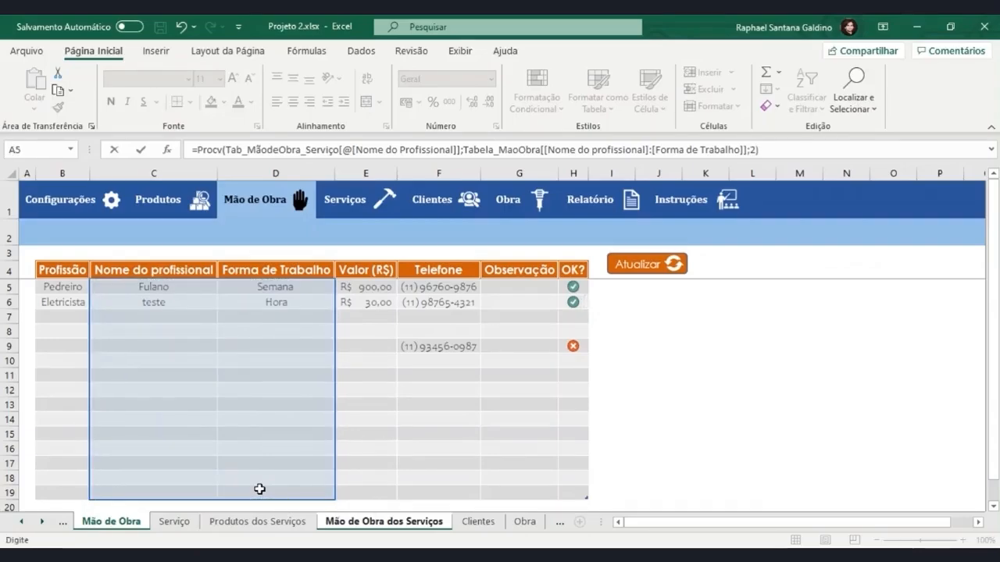
key("Return")
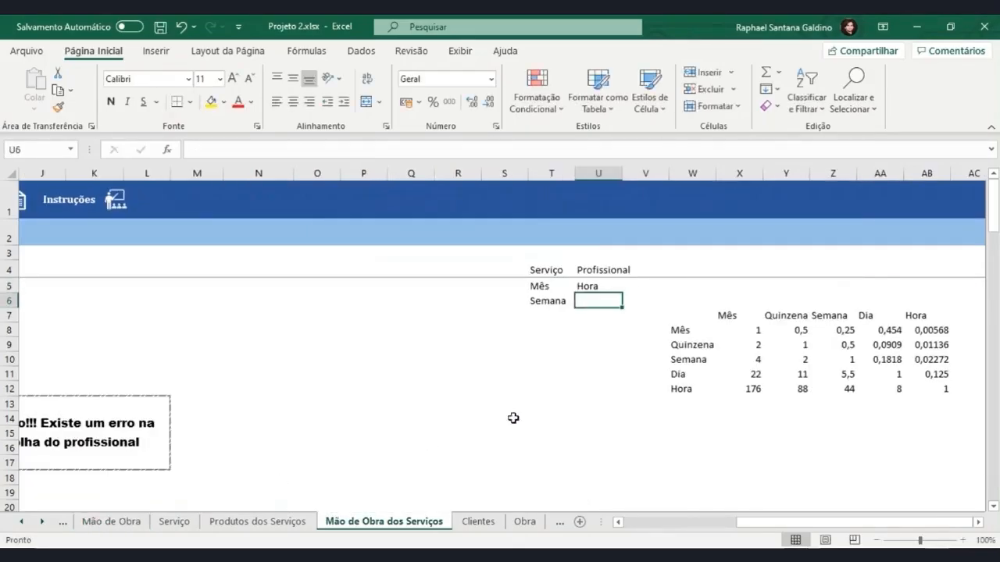
Wrap the PROCV in U5 in SEERRO with "" as the error value
left_click(602, 287)
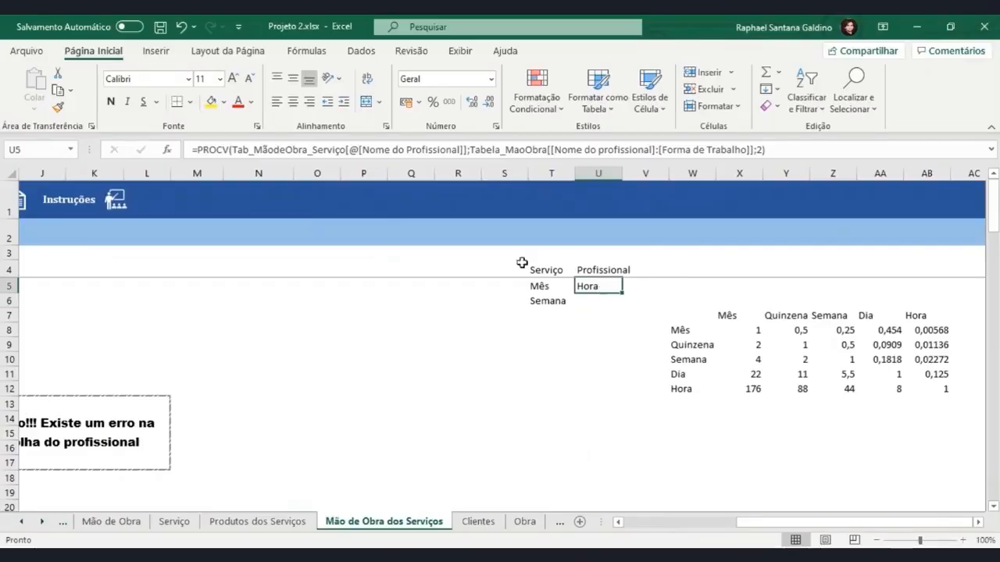
left_click(200, 149)
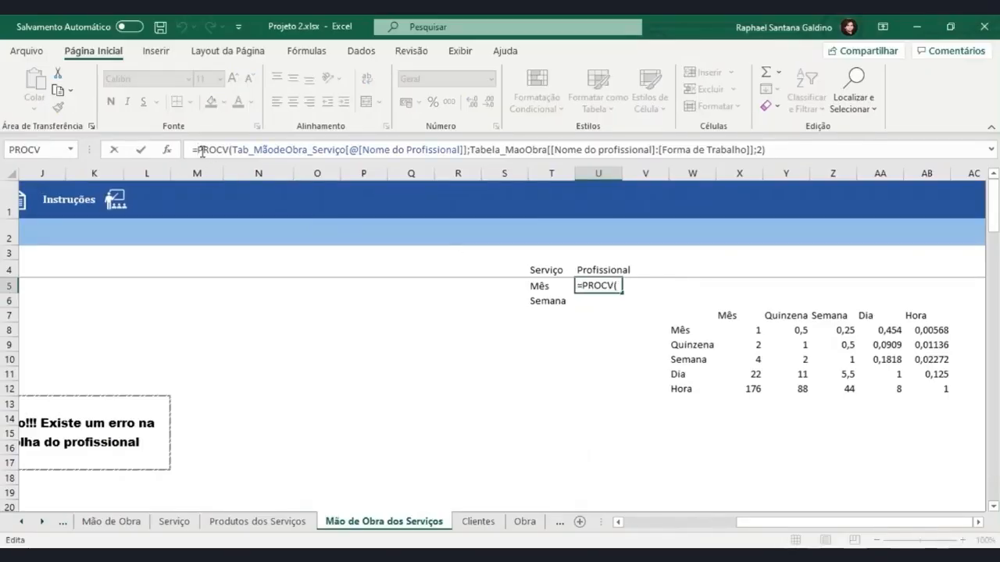
type("SEERRO(")
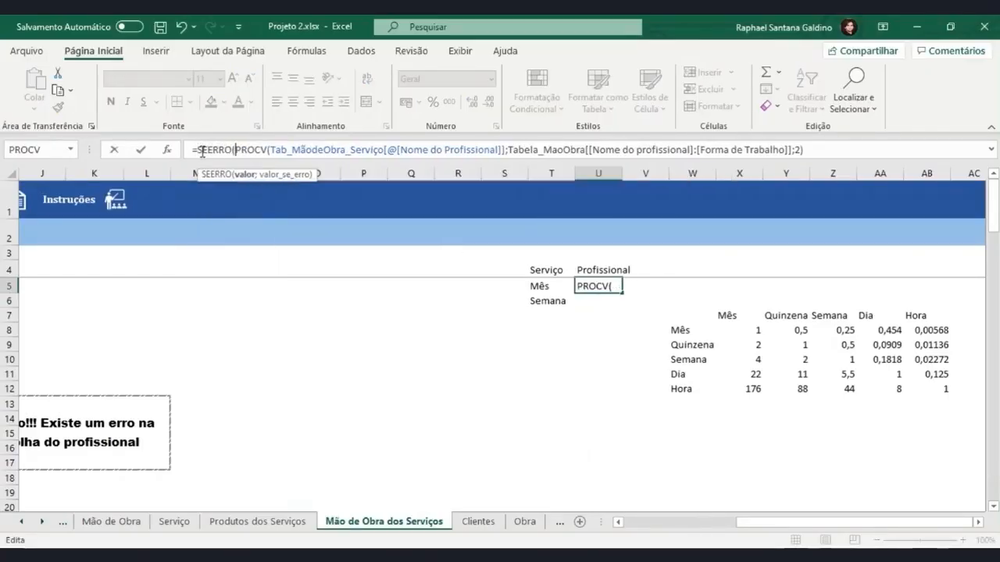
left_click(817, 148)
type(")")
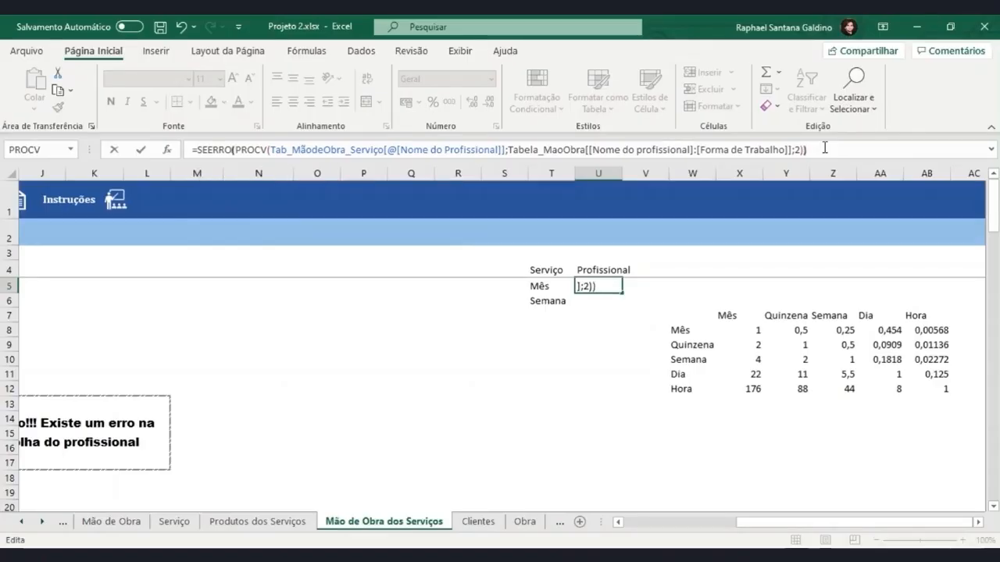
key("Left")
type(";\"\"")
key("Return")
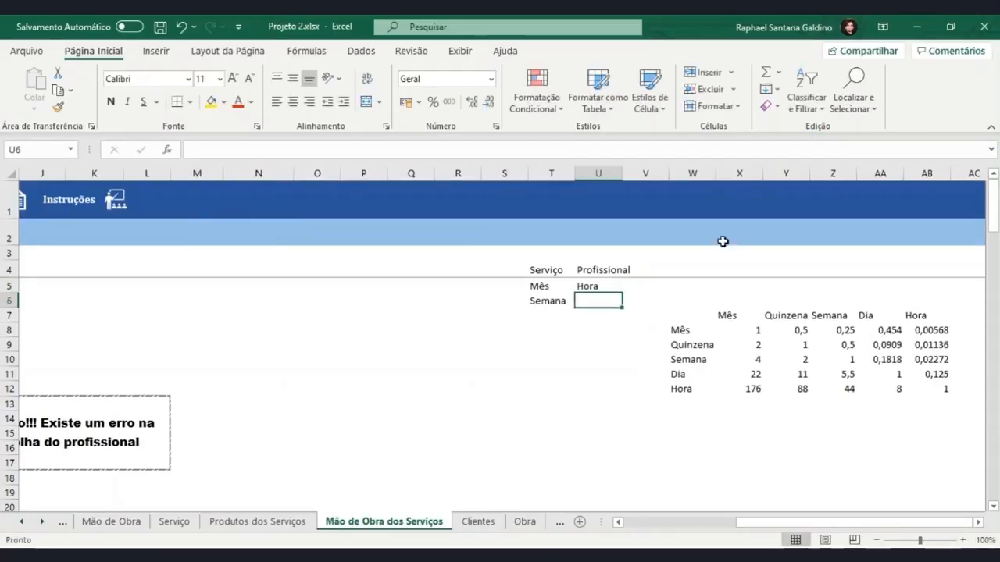
Fill the SEERRO formula from U5 down to U18
left_click(613, 286)
left_click_drag(622, 292, 617, 483)
left_click(587, 319)
key("Up")
key("Up")
key("Up")
key("Up")
key("Up")
key("Up")
key("Up")
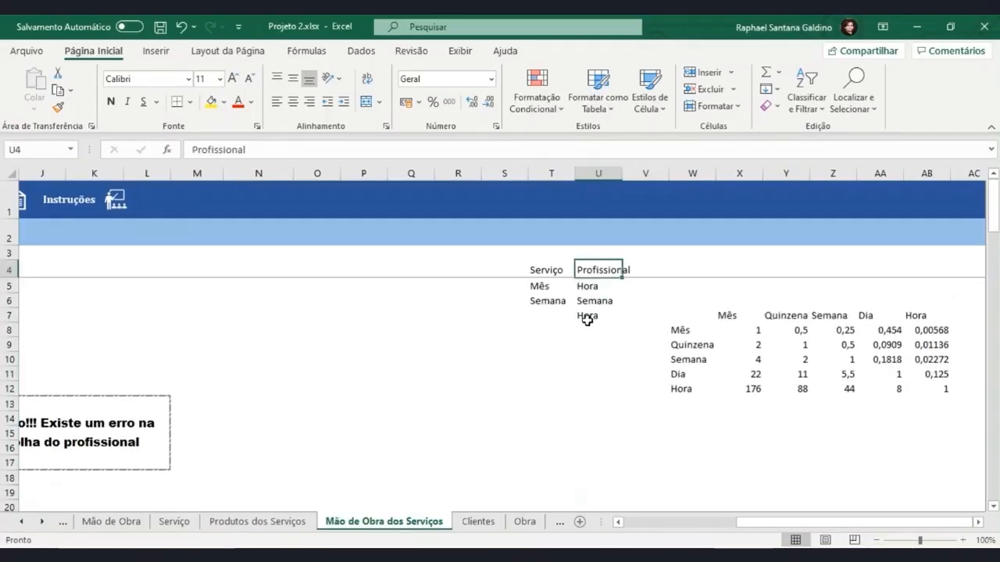
key("Down")
Compare the professionals chosen in D6 and D7 with the units in the Profissional helper column
scroll(500, 344, "left", 3)
left_click(309, 305)
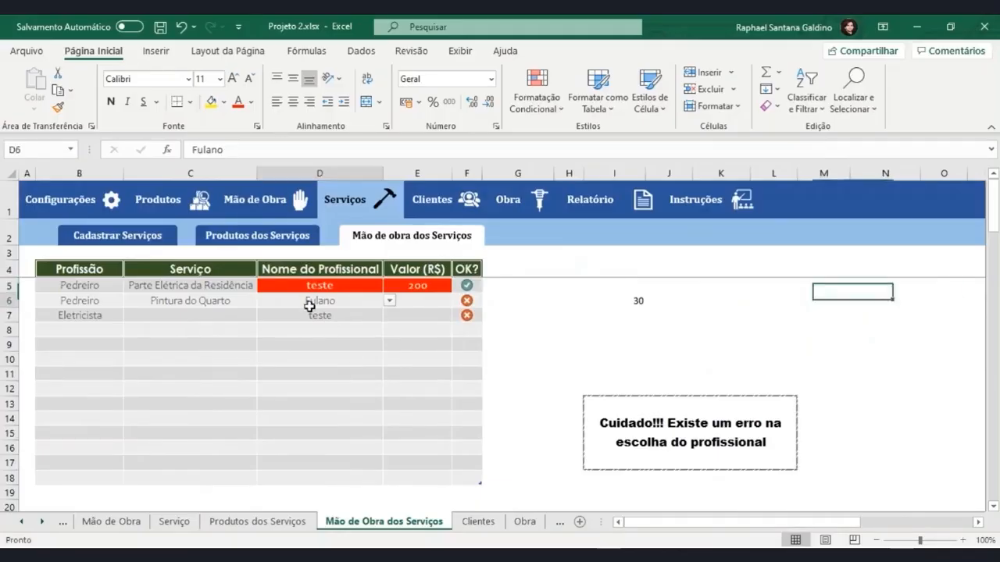
key("Down")
left_click_drag(742, 522, 855, 522)
left_click(588, 304)
left_click(590, 316)
left_click_drag(742, 522, 621, 522)
Change the Nome do Profissional in D6 to teste
left_click(367, 302)
left_click(389, 301)
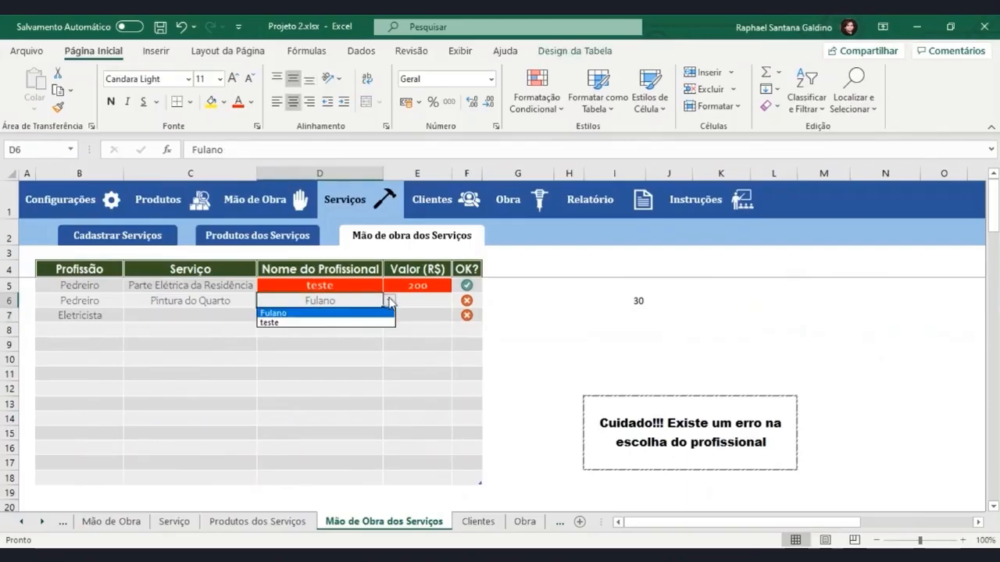
left_click(348, 322)
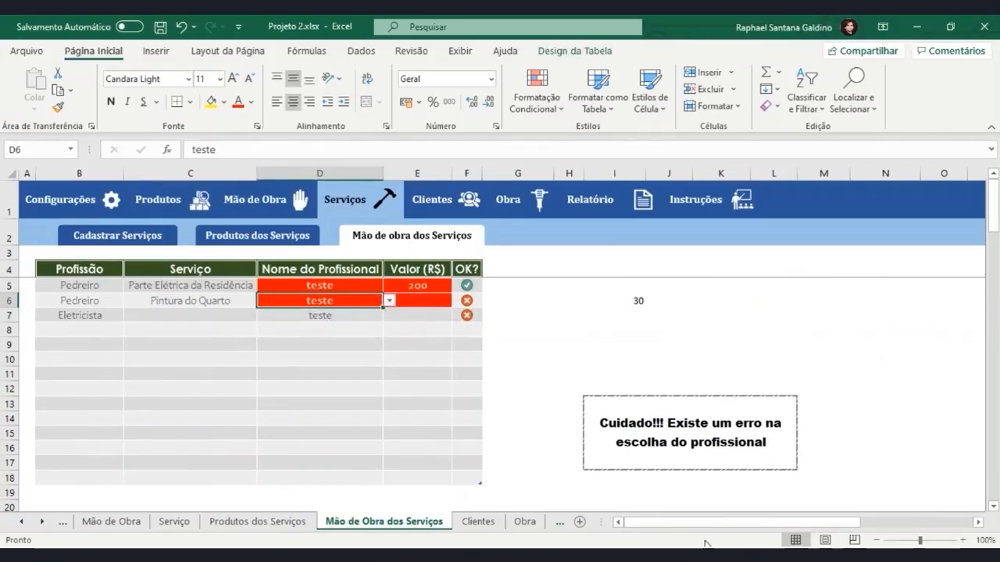
Check the Forma de Trabalho of teste on the Mão de Obra sheet against the Profissional helper units in U5:U7
left_click(125, 523)
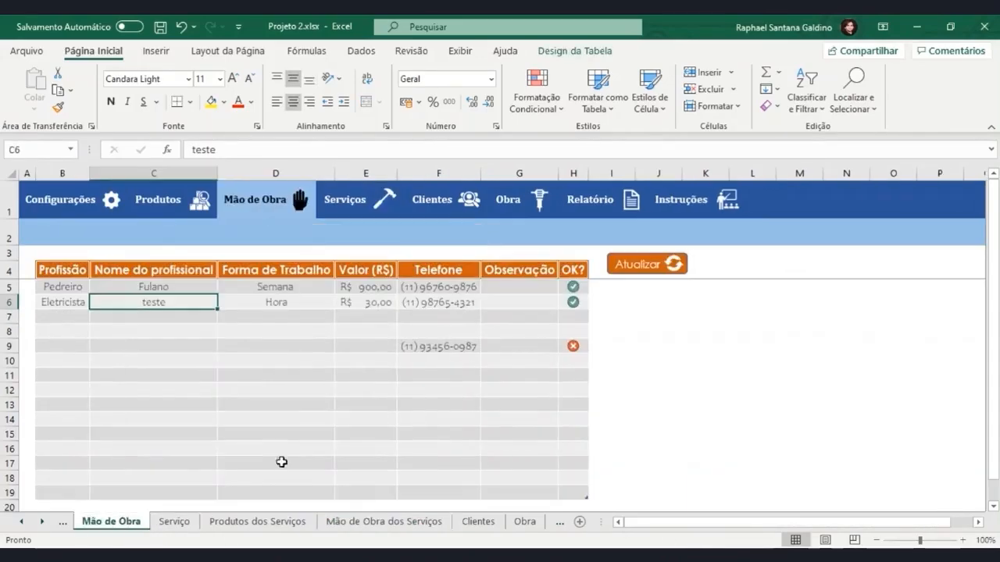
left_click(289, 304)
left_click(257, 521)
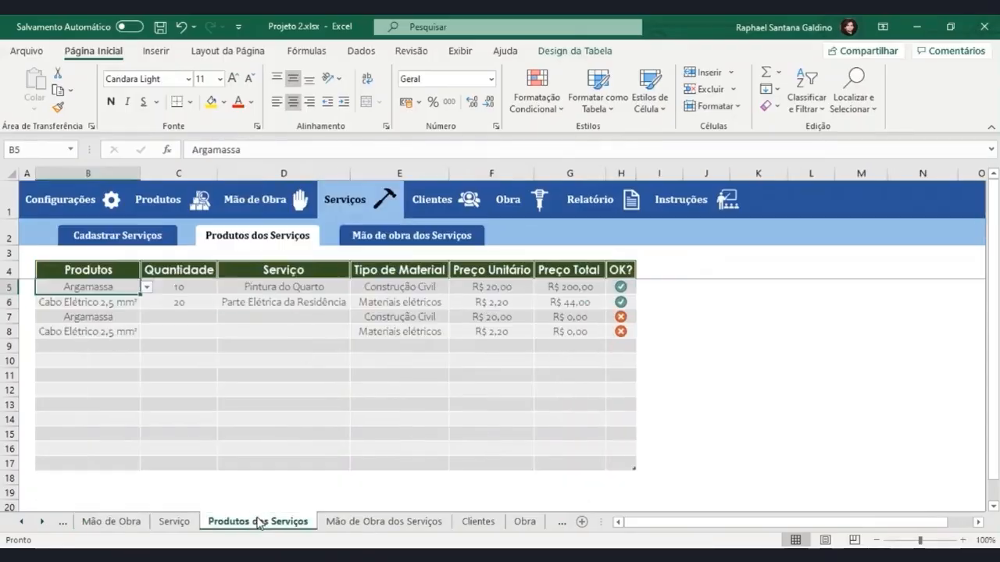
left_click(174, 522)
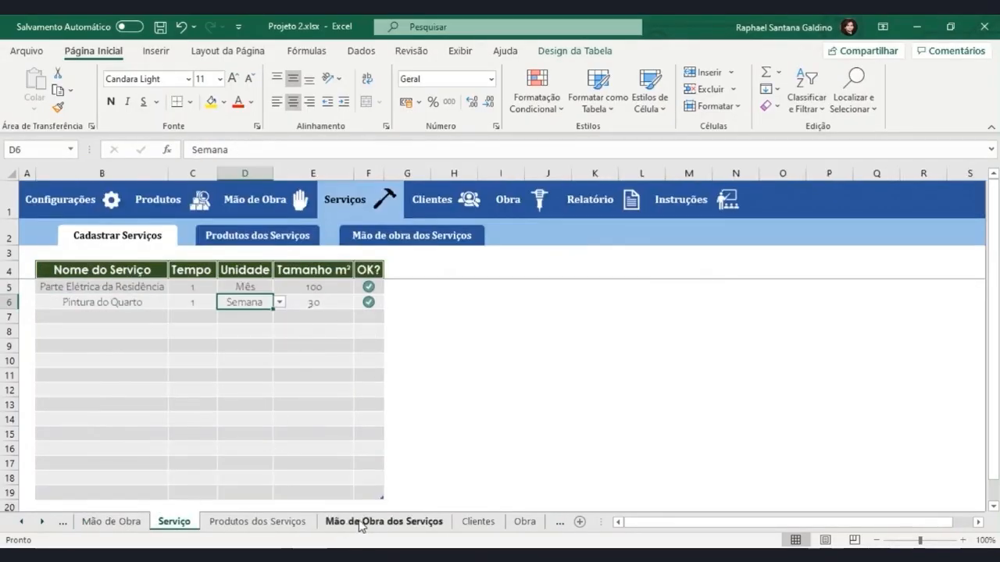
left_click(384, 521)
left_click_drag(364, 287, 353, 316)
left_click_drag(694, 522, 851, 525)
left_click_drag(585, 285, 588, 318)
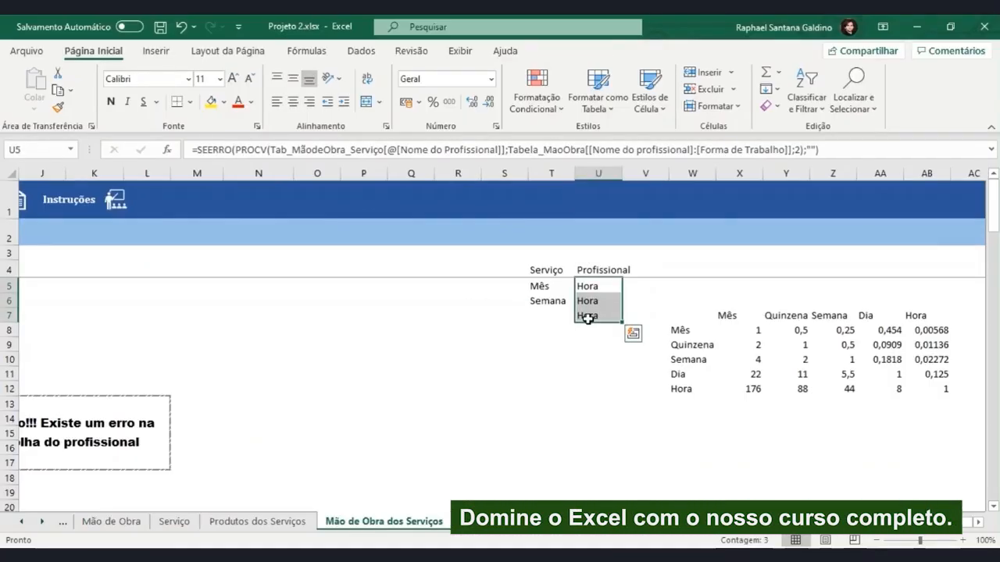
Examine the row 5 service and professional units alongside the conversion factors in X8:AB12
left_click(642, 288)
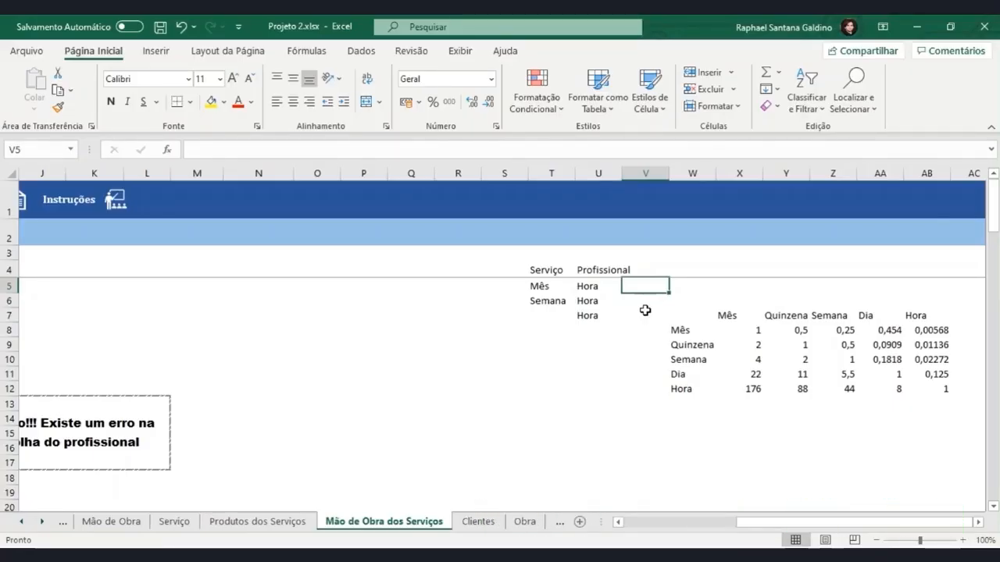
left_click(551, 288)
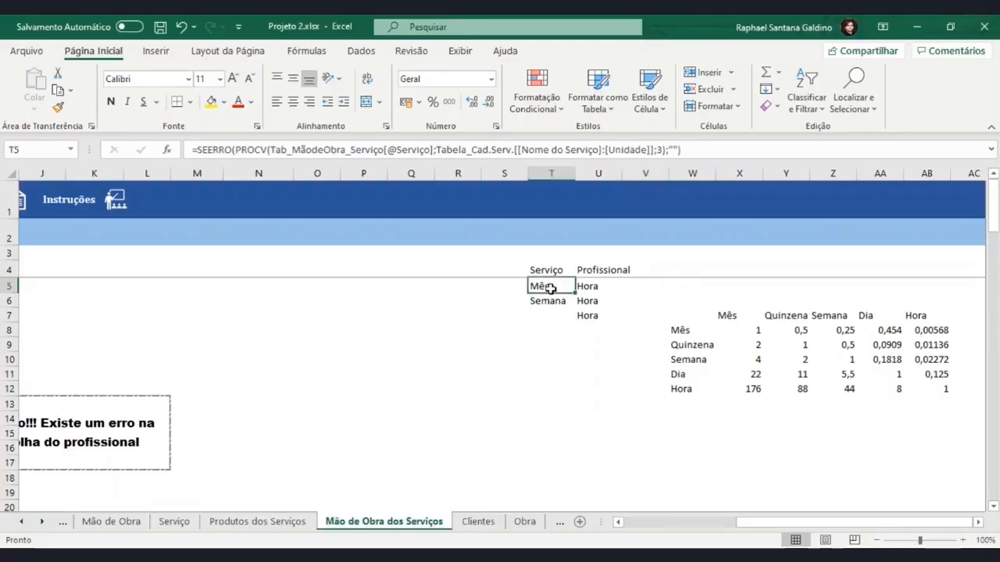
left_click(591, 286)
double_click(591, 286)
left_click(555, 286)
left_click_drag(745, 334, 919, 388)
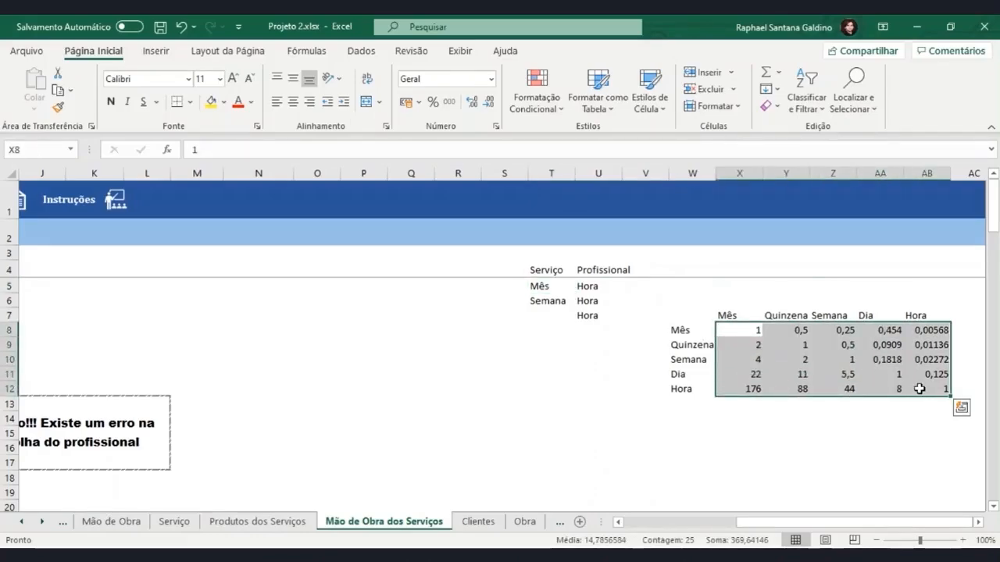